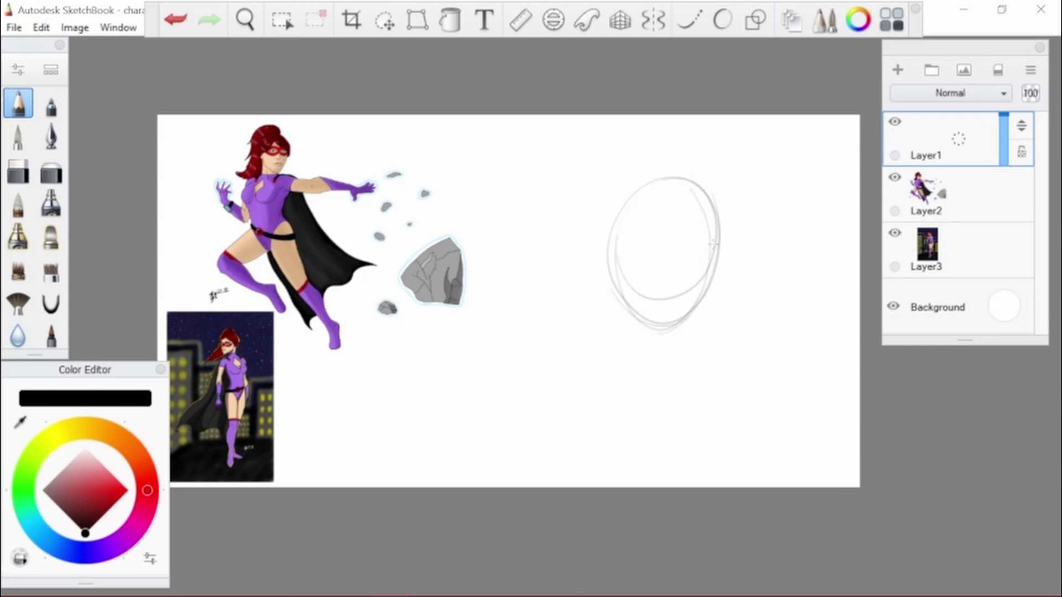
Sketch the head as a loose oval with cross guidelines for the face and a tapered jawline
drag(634, 270, 708, 265)
drag(609, 221, 684, 177)
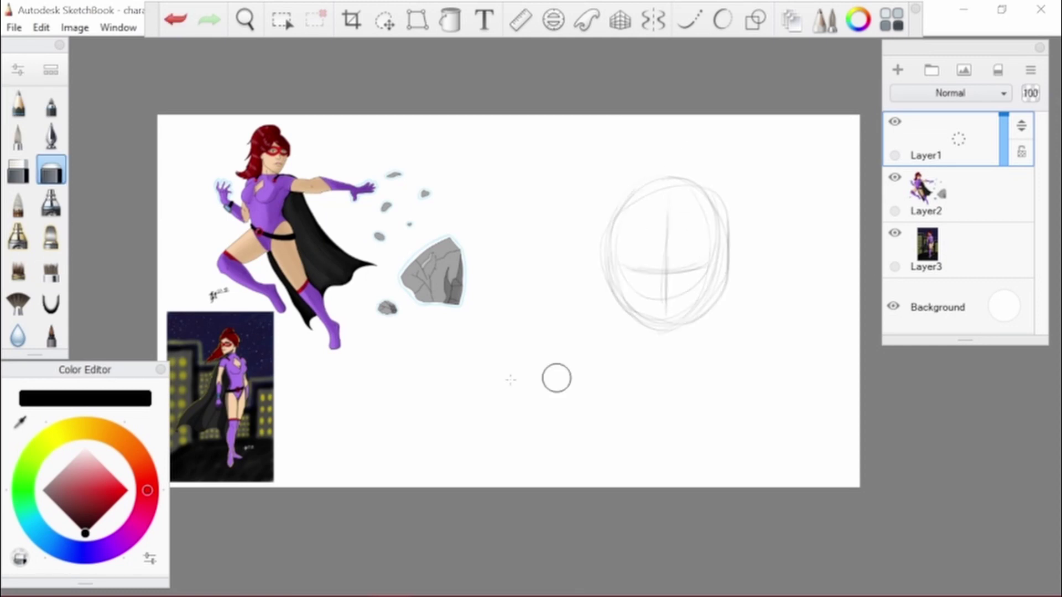
scroll(555, 377, up, 3)
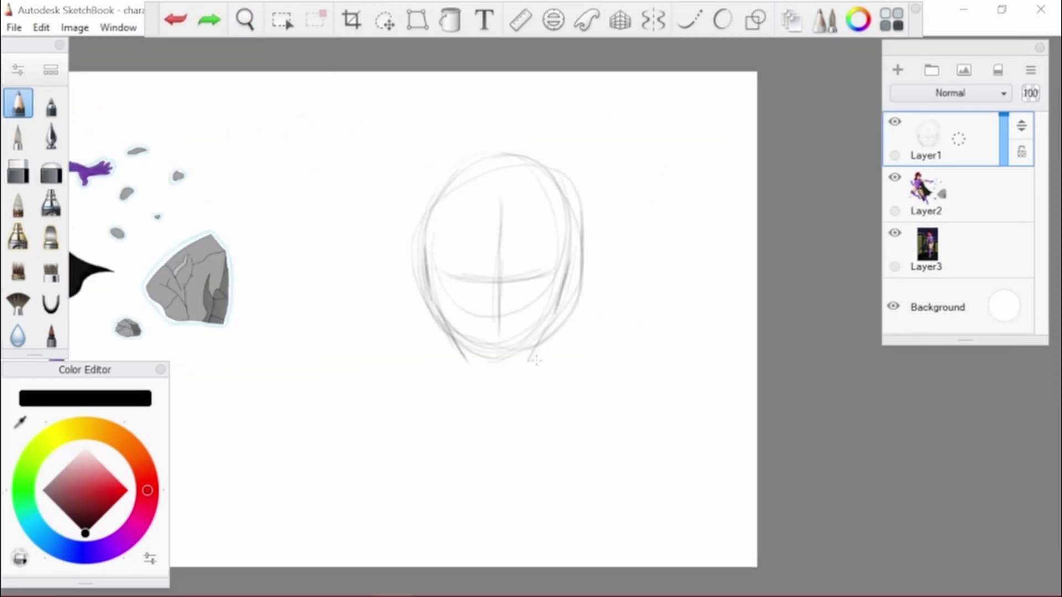
drag(526, 356, 452, 335)
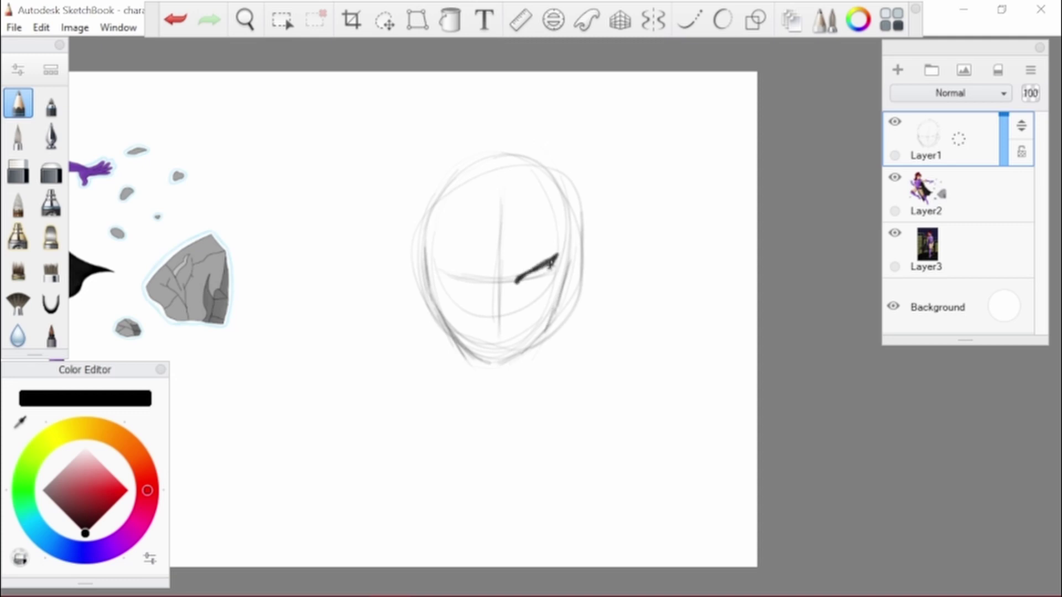
Copy the drawn eye, mirror the copy onto the opposite side of the face, and merge it into the sketch layer
click(384, 20)
drag(506, 247, 560, 302)
click(41, 27)
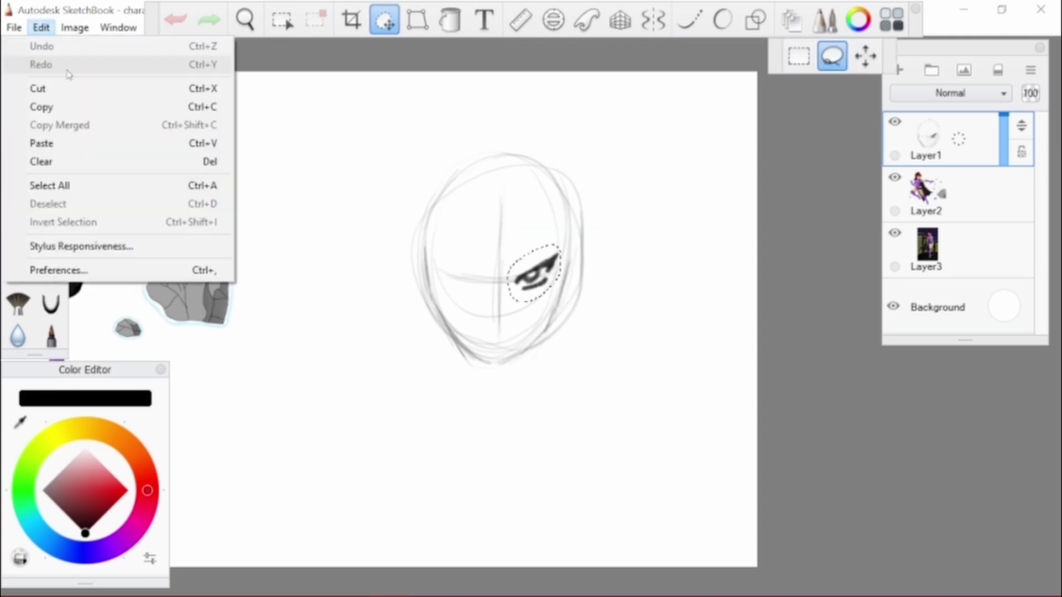
click(42, 148)
click(74, 27)
click(102, 234)
drag(322, 375, 516, 363)
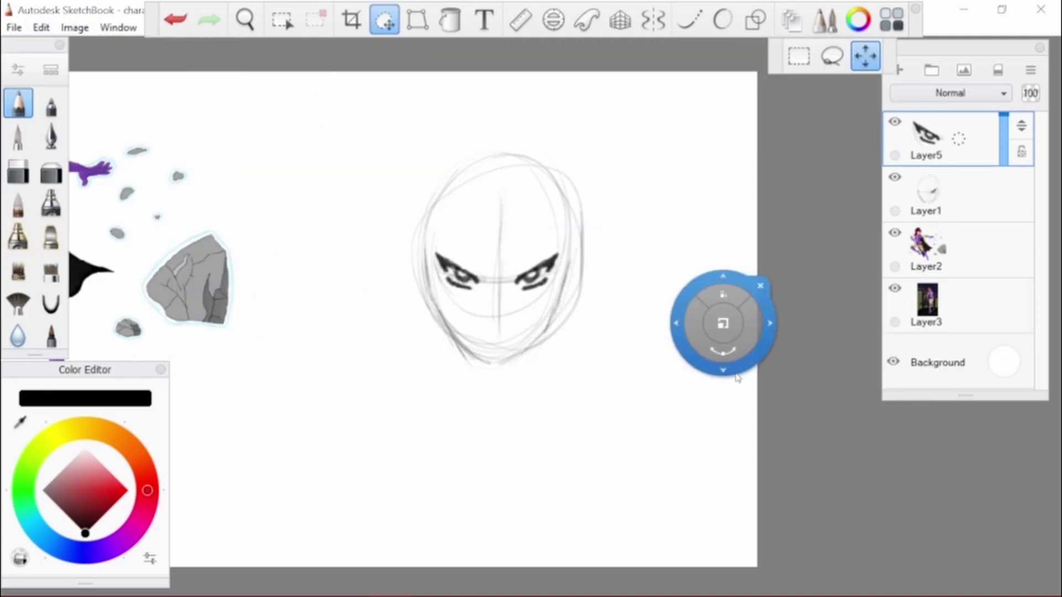
key(ctrl+e)
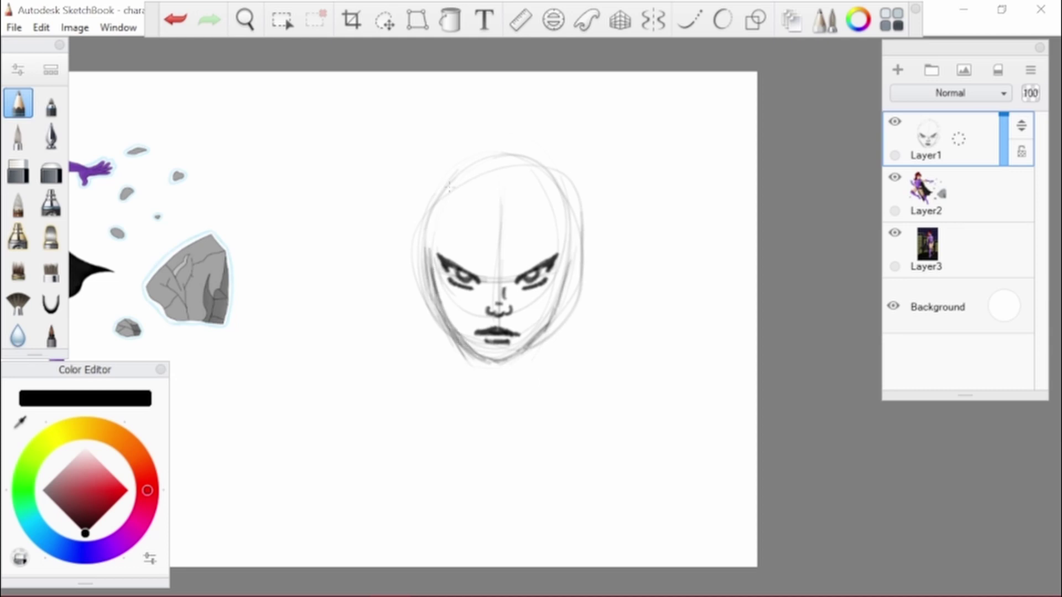
Sketch the superhero mask's outline around both eyes and across the bridge of the nose
scroll(553, 394, down, 2)
scroll(553, 394, up, 2)
drag(504, 239, 542, 229)
drag(609, 211, 575, 276)
mouse_move(531, 238)
mouse_down()
mouse_move(606, 210)
mouse_move(432, 211)
mouse_up()
drag(438, 254, 488, 272)
Erase the oval skull construction lines above the mask
key(e)
mouse_move(625, 166)
mouse_down()
mouse_move(464, 354)
mouse_move(403, 213)
mouse_move(416, 186)
mouse_move(525, 222)
mouse_move(573, 310)
mouse_move(581, 111)
mouse_move(432, 221)
mouse_up()
key(e)
key(Home)
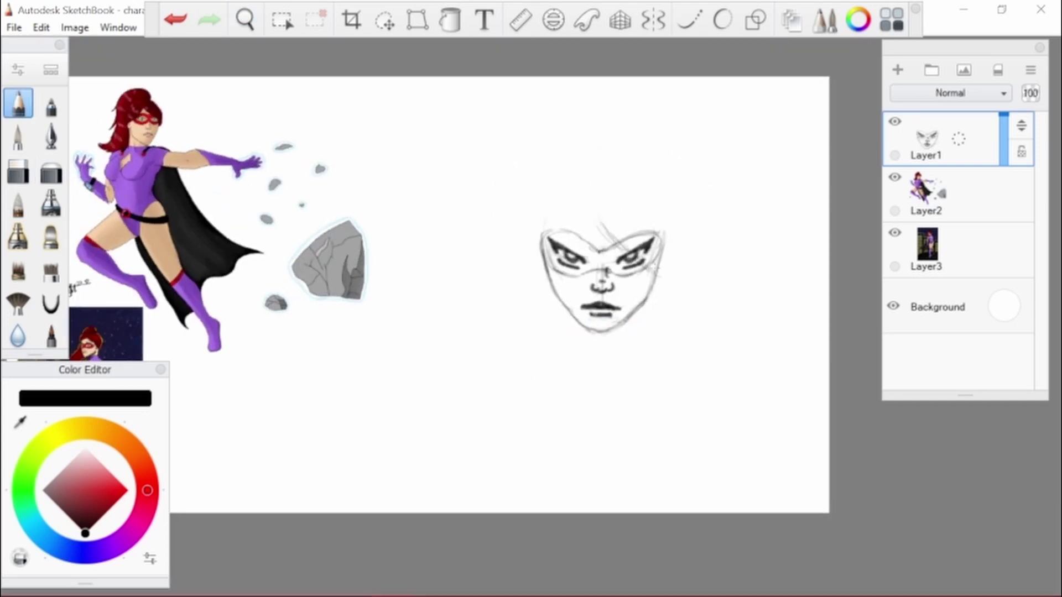
Sketch the parted hair framing the face and a wavy ponytail flowing back from the crown
drag(589, 200, 628, 252)
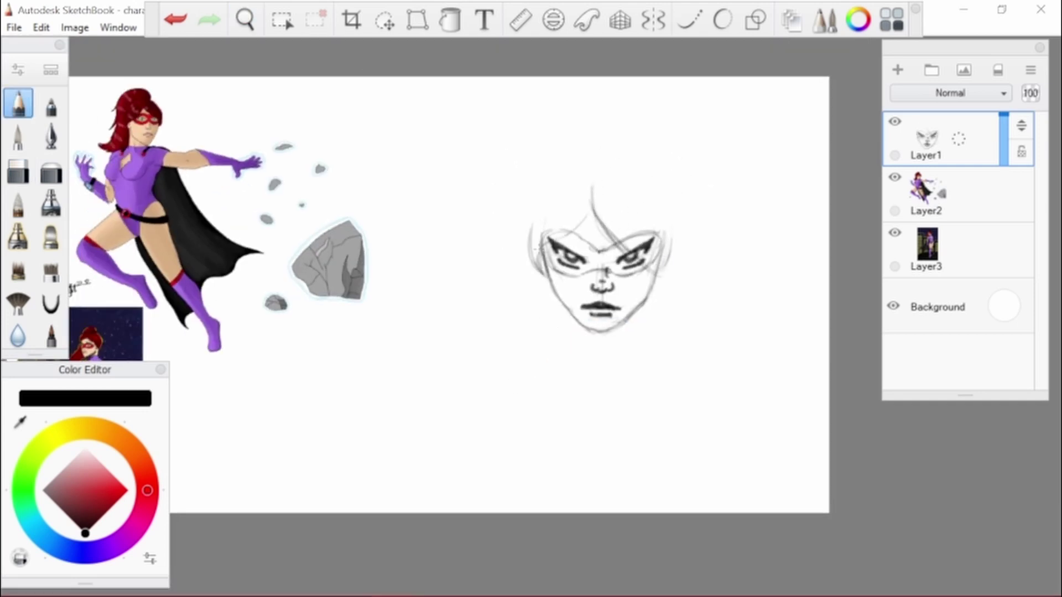
drag(618, 171, 661, 278)
drag(664, 217, 653, 279)
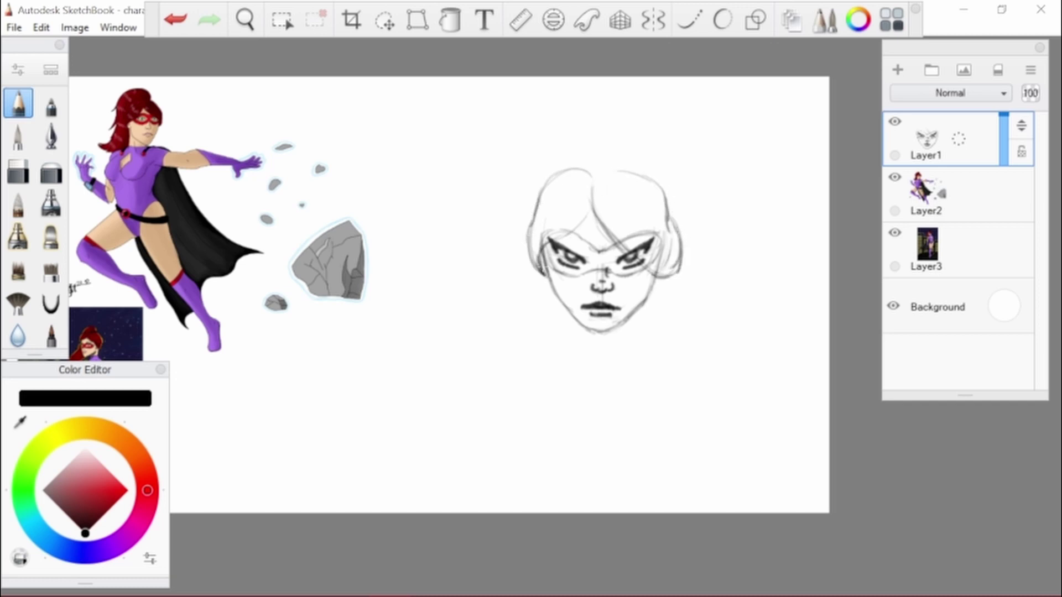
drag(614, 143, 501, 123)
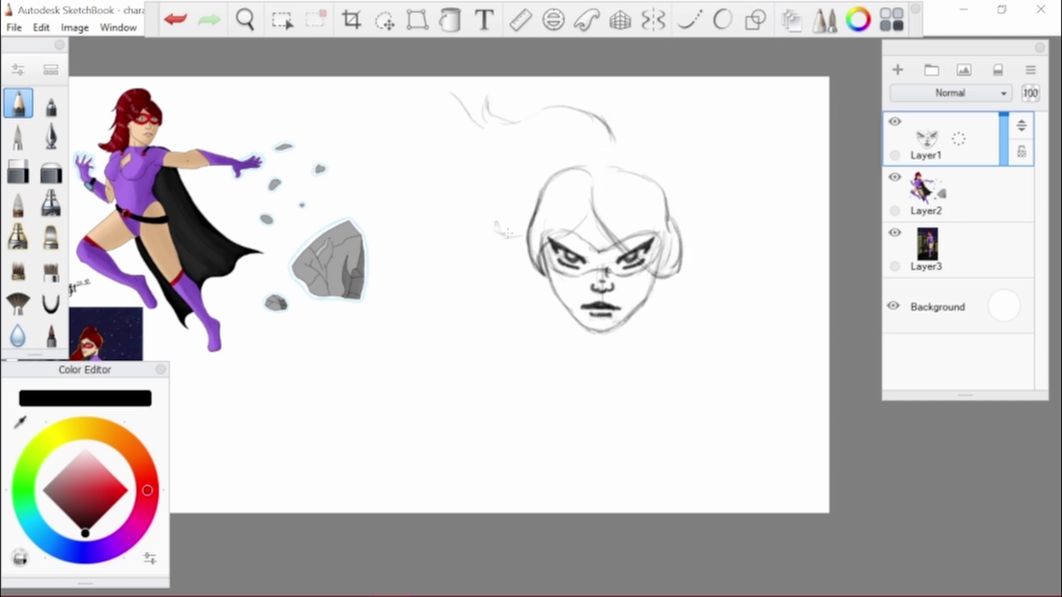
drag(508, 233, 398, 126)
mouse_move(622, 119)
mouse_down()
mouse_move(590, 169)
mouse_move(654, 167)
mouse_up()
Refine the mask's lower edges beneath both eyes with close-up pencil strokes
key(space)
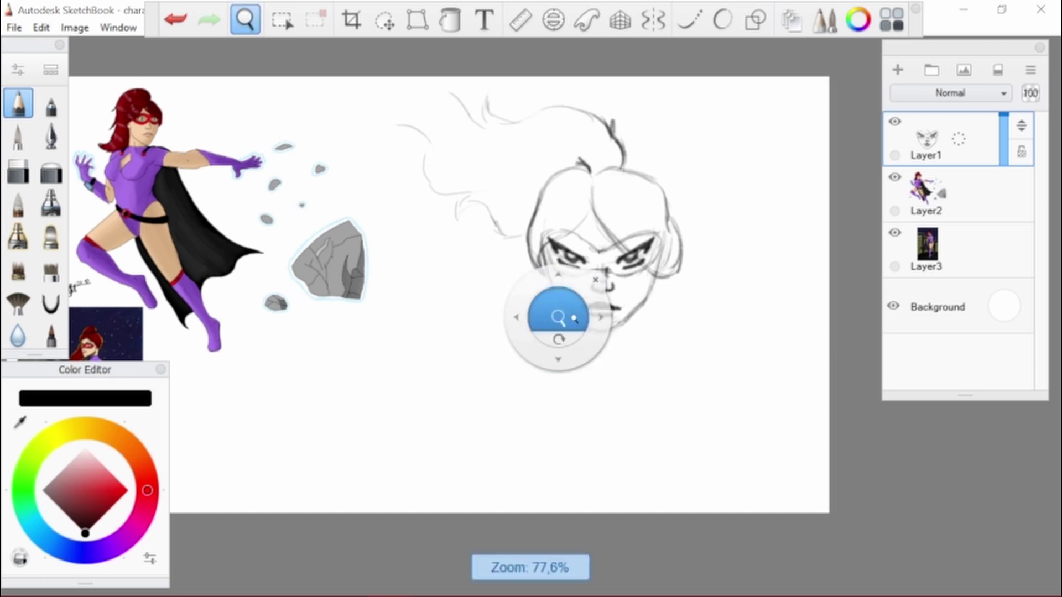
drag(557, 308, 586, 299)
drag(443, 260, 520, 321)
drag(578, 283, 645, 318)
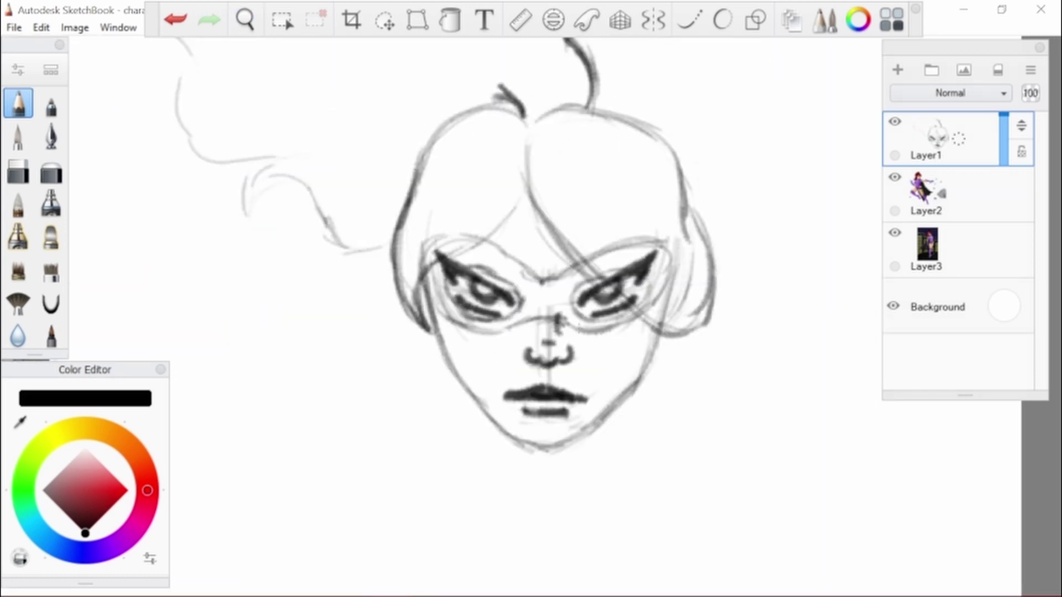
Sketch the neck, collarbones and shoulder lines below the head
key(space)
scroll(592, 431, down, 5)
key(space)
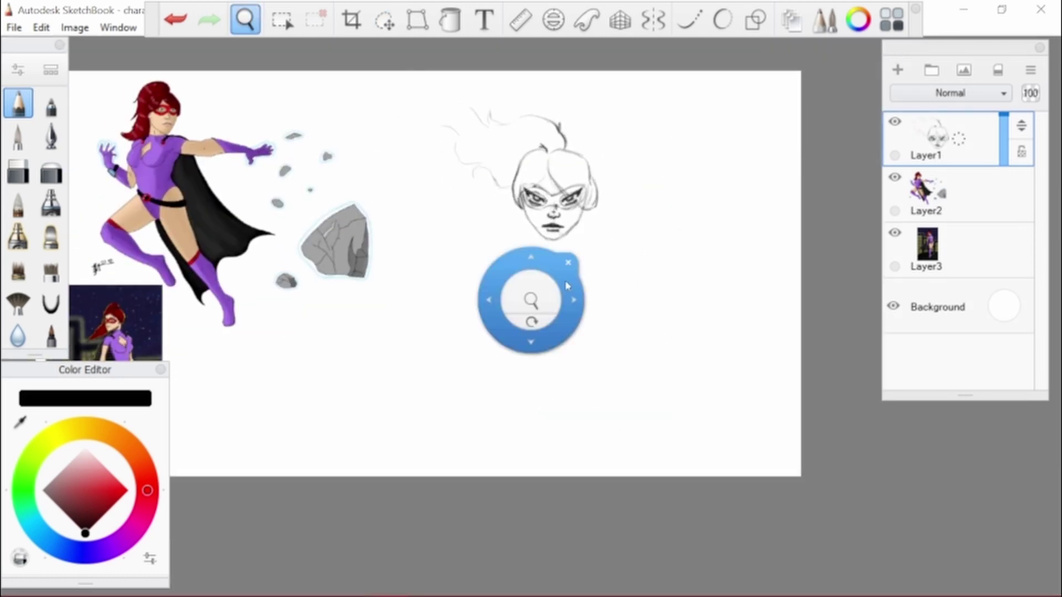
scroll(568, 285, up, 5)
key(space)
drag(437, 339, 470, 349)
drag(488, 356, 523, 345)
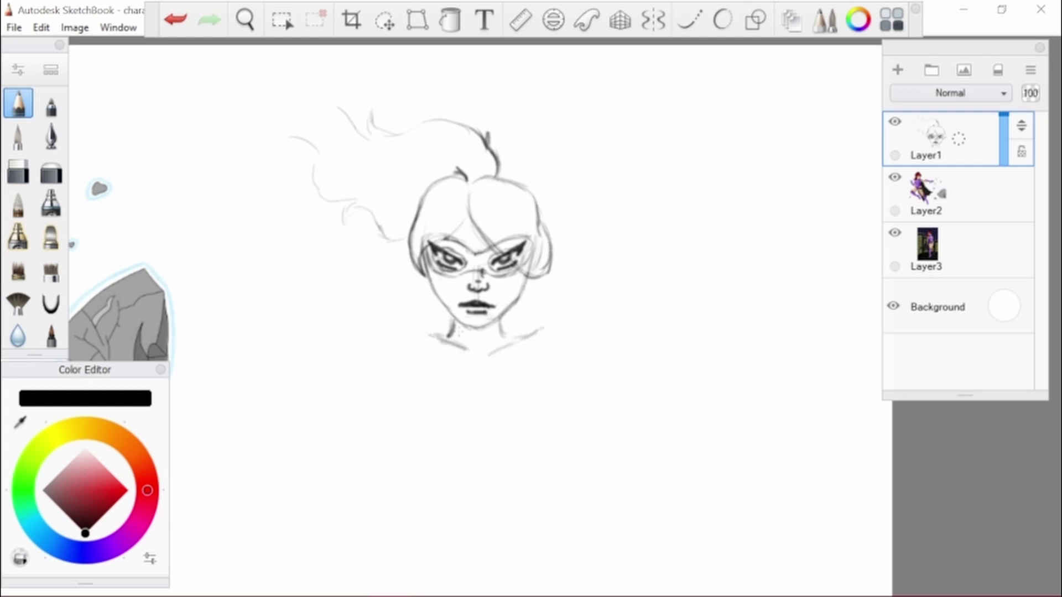
drag(399, 335, 447, 328)
drag(532, 333, 561, 325)
Sketch the chest contours, the ribcage arch and the side of the torso below the shoulders
drag(407, 403, 467, 444)
drag(490, 401, 493, 435)
drag(410, 412, 447, 449)
mouse_move(552, 363)
mouse_down()
mouse_move(590, 443)
mouse_move(523, 427)
mouse_up()
mouse_move(550, 355)
mouse_down()
mouse_move(580, 380)
mouse_move(603, 435)
mouse_up()
drag(581, 438, 529, 432)
key(space)
drag(550, 350, 514, 359)
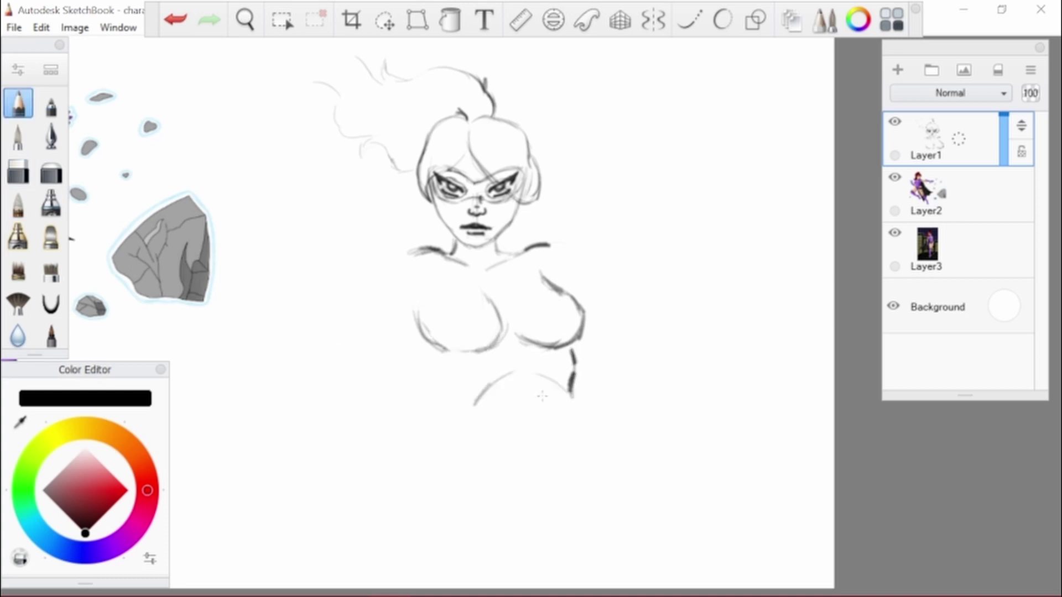
Lasso the chest and waist lines, scale them down slightly under the shoulders, and deselect
click(385, 19)
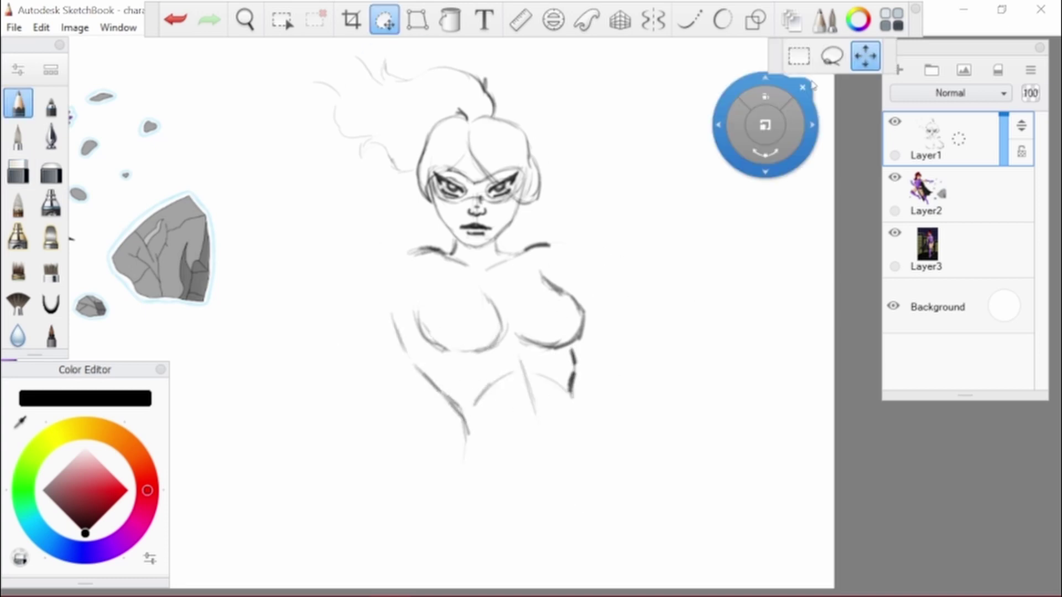
drag(404, 299, 600, 332)
key(ctrl+d)
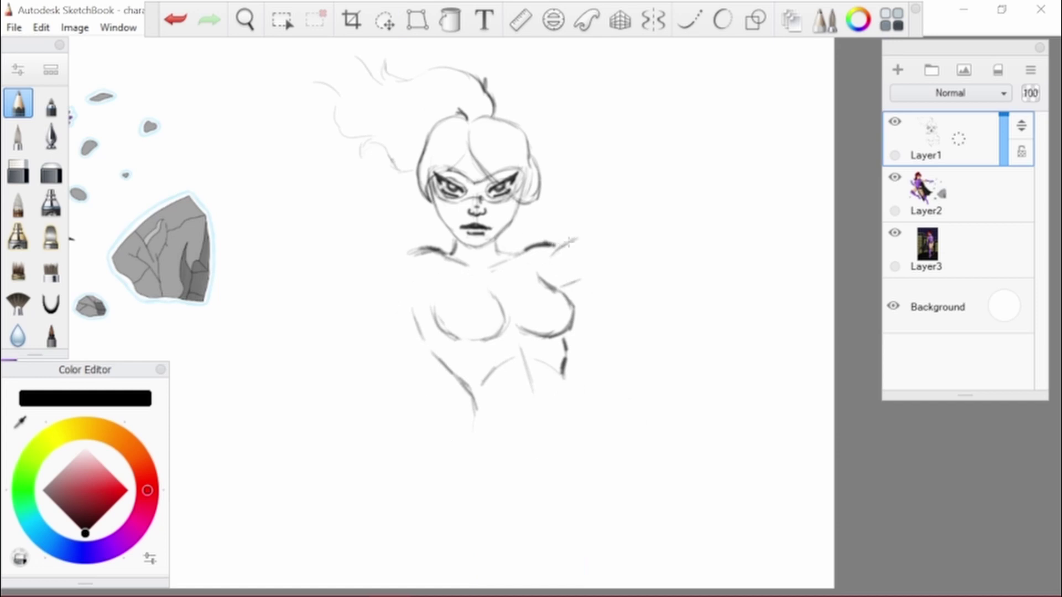
Sketch one arm stretched out and upward, and begin the opposite upper arm at the shoulder
drag(567, 243, 624, 217)
mouse_move(563, 291)
mouse_down()
mouse_move(628, 249)
mouse_move(681, 181)
mouse_up()
mouse_move(612, 257)
mouse_down()
mouse_move(692, 211)
mouse_move(702, 175)
mouse_up()
drag(658, 233, 713, 196)
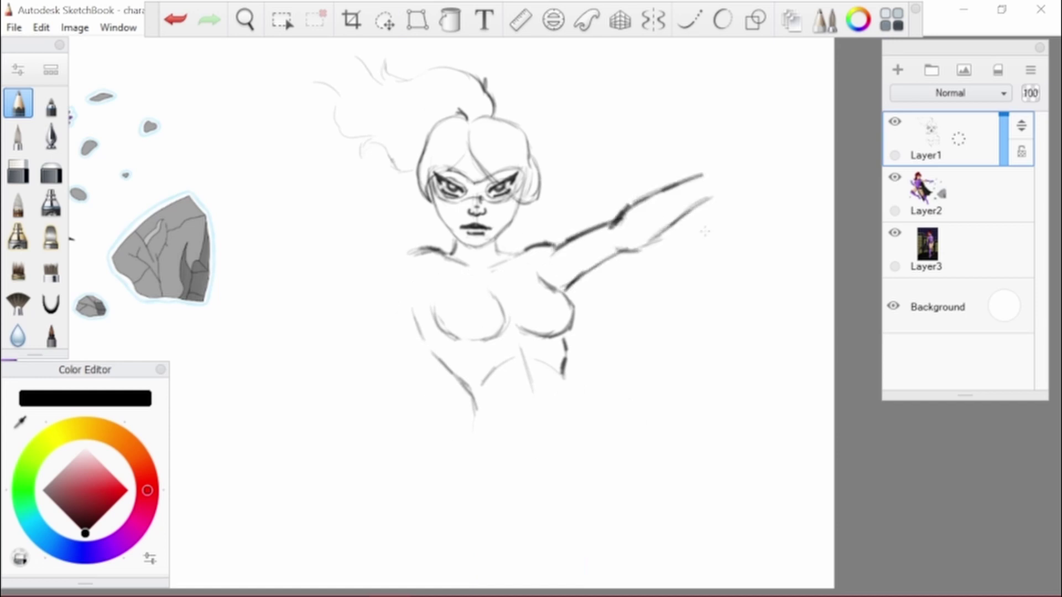
drag(361, 280, 412, 302)
drag(388, 246, 412, 254)
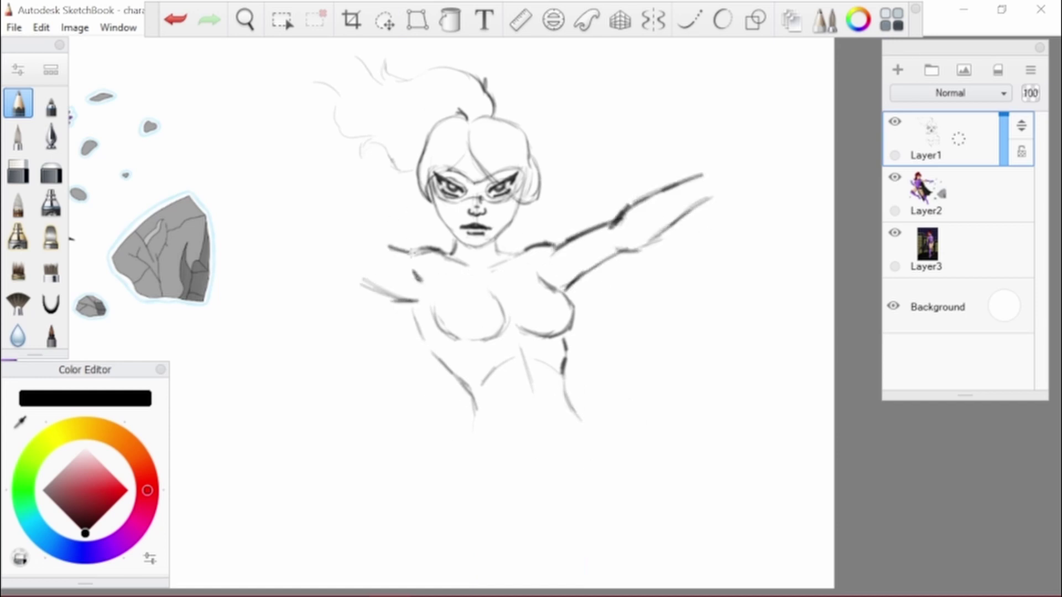
Sketch the hip curves and the upper edge of the thigh below the waist
drag(474, 412, 483, 520)
drag(580, 424, 575, 463)
drag(516, 447, 570, 470)
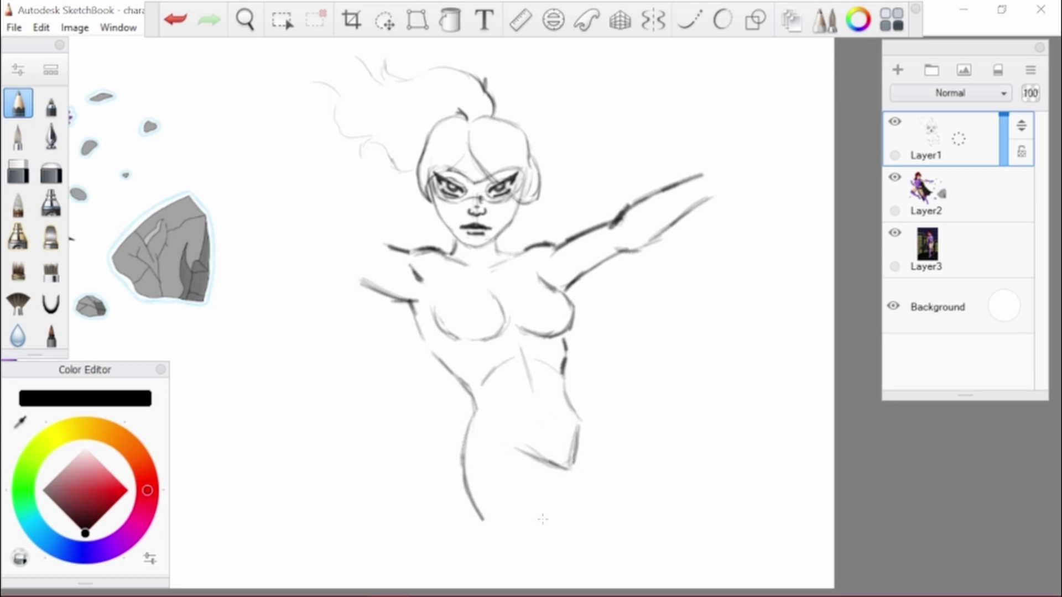
Extend the unfinished arm with a forearm and a drooping hand with fingers, undoing a stray stroke
mouse_move(379, 244)
mouse_down()
mouse_move(304, 204)
mouse_move(367, 272)
mouse_up()
scroll(468, 331, down, 1)
mouse_move(317, 218)
mouse_down()
mouse_move(338, 239)
mouse_move(312, 244)
mouse_up()
drag(312, 241, 339, 239)
drag(341, 220, 341, 238)
drag(325, 256, 335, 245)
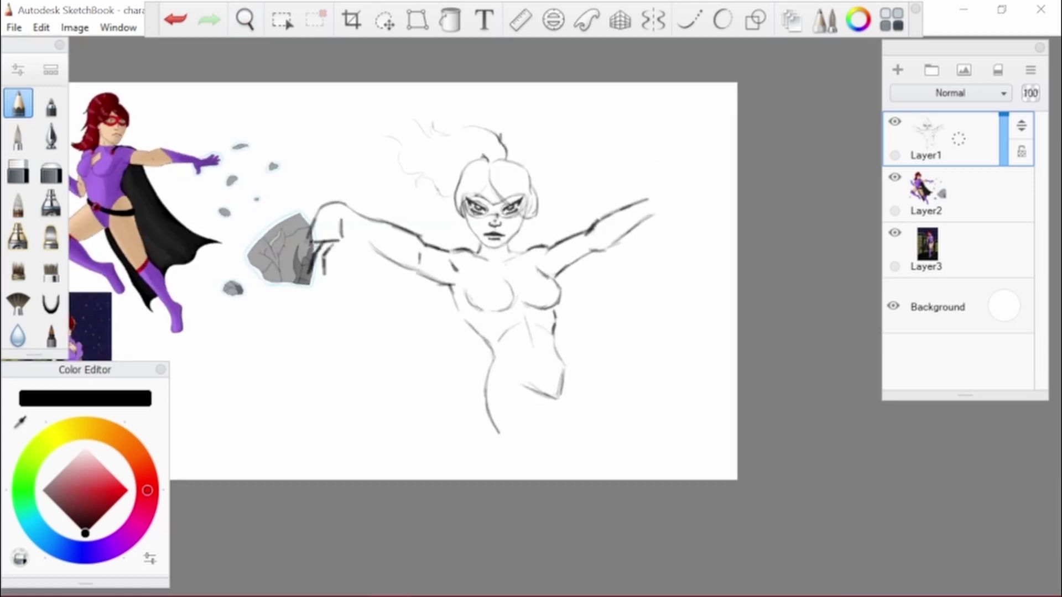
key(ctrl+z)
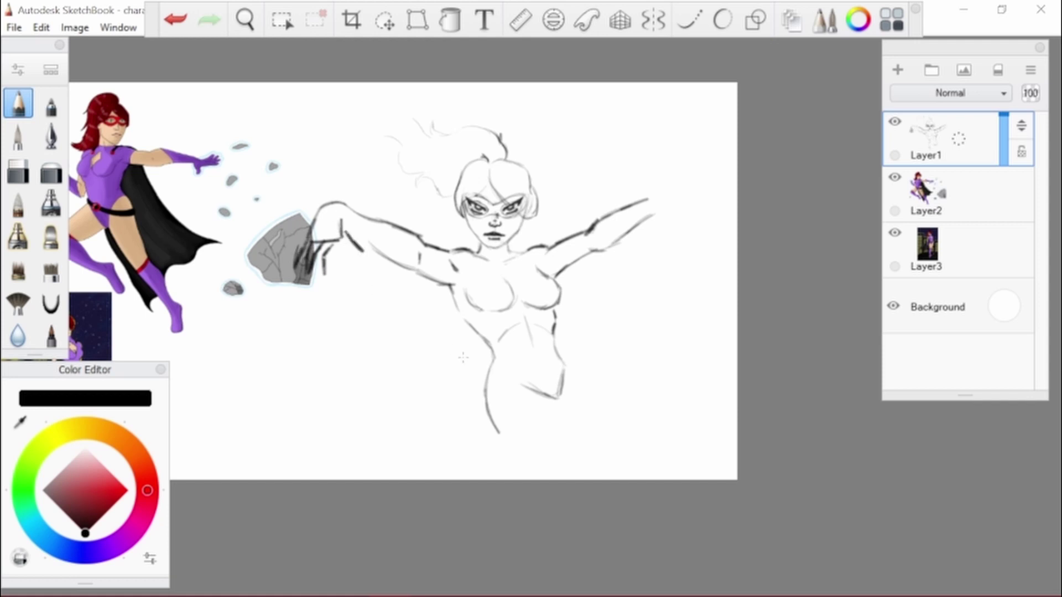
Copy the drooping hand, mirror the copy onto the other arm's wrist, and merge it into the sketch layer
click(384, 20)
key(ctrl+c)
key(ctrl+v)
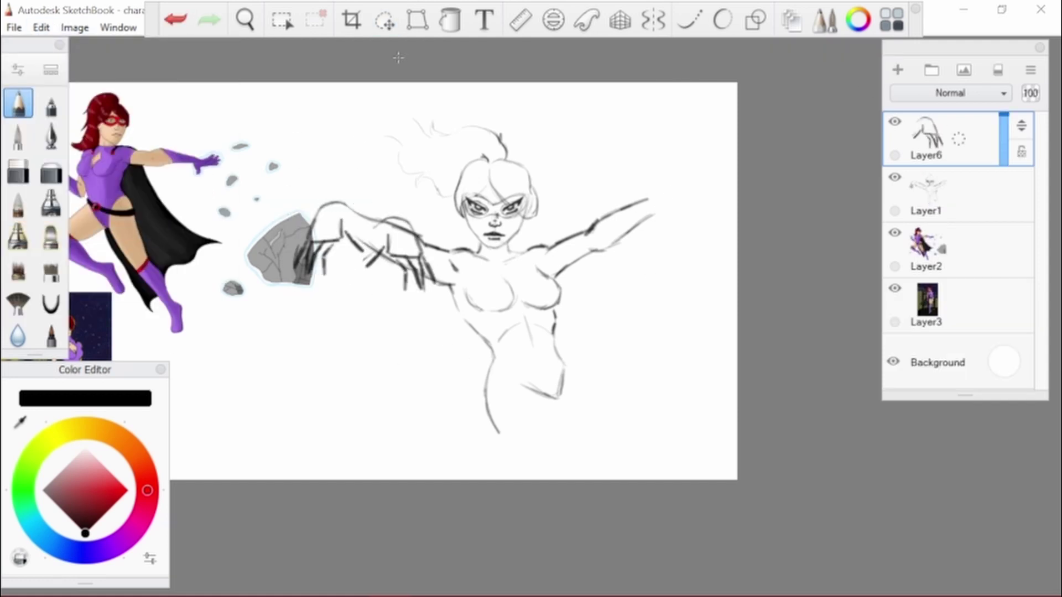
mouse_move(763, 377)
mouse_down()
mouse_move(785, 387)
mouse_move(717, 280)
mouse_up()
key(ctrl+e)
click(712, 267)
Sketch the extended leg's thigh and a raised, bent leg with its foot, redoing the foot stroke
drag(517, 324, 548, 367)
drag(472, 350, 512, 387)
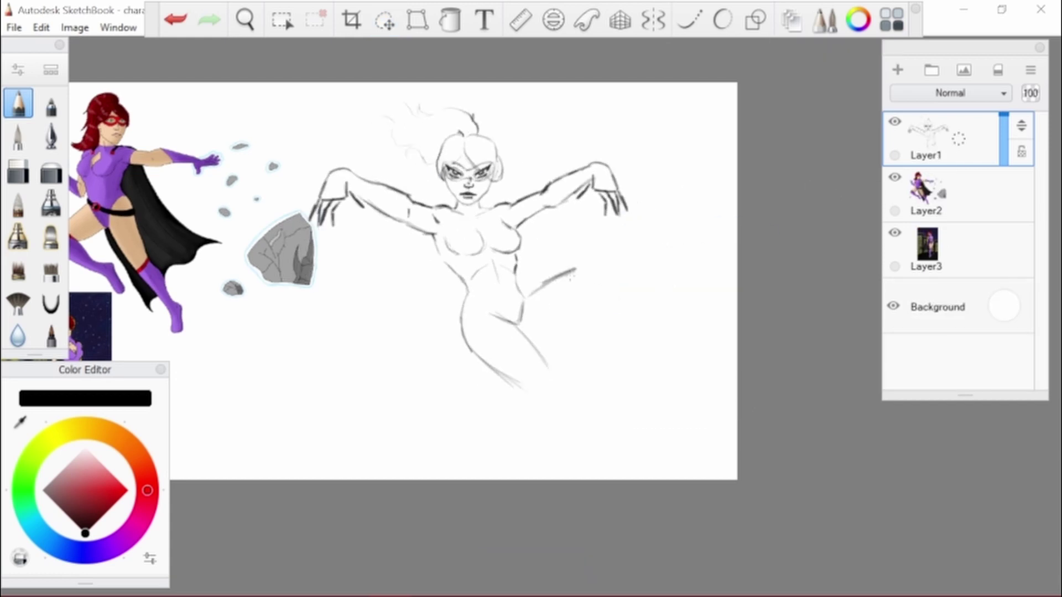
drag(581, 372, 592, 398)
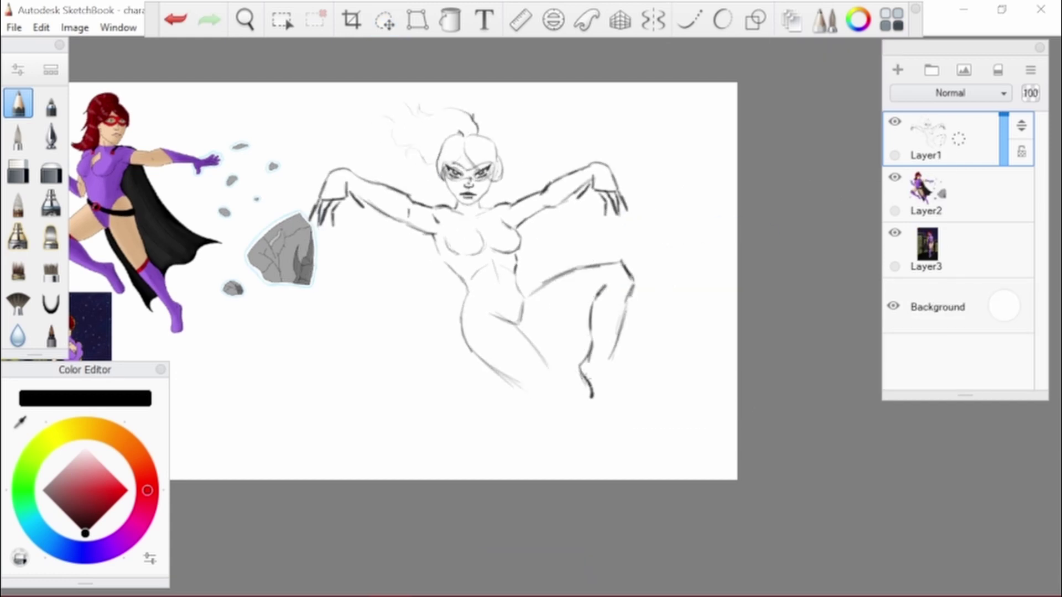
key(ctrl+z)
drag(616, 343, 607, 386)
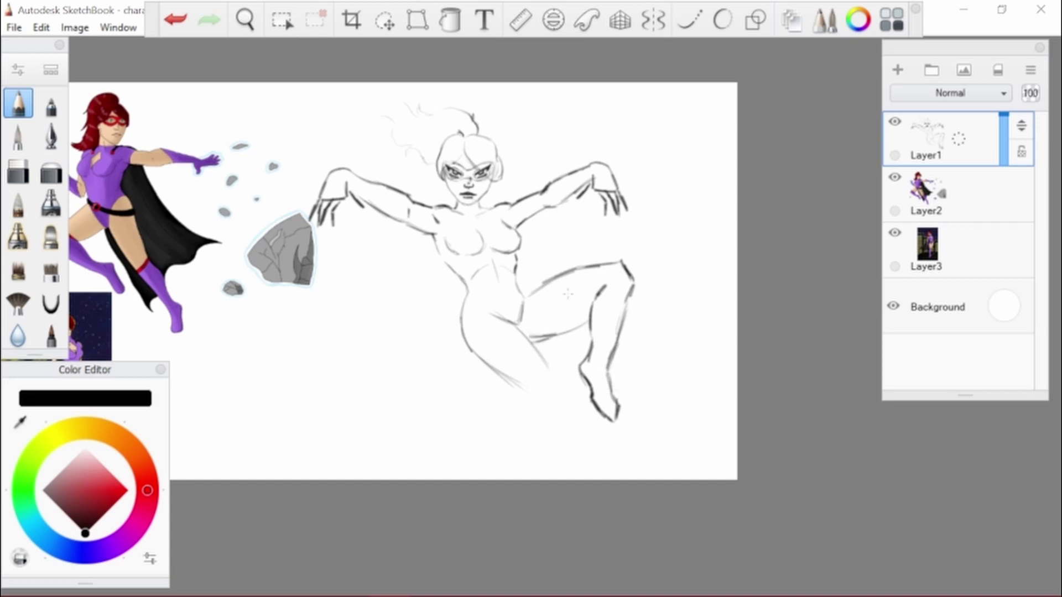
Scale the whole figure down slightly so the extended leg fits on the canvas
click(385, 20)
drag(553, 348, 519, 311)
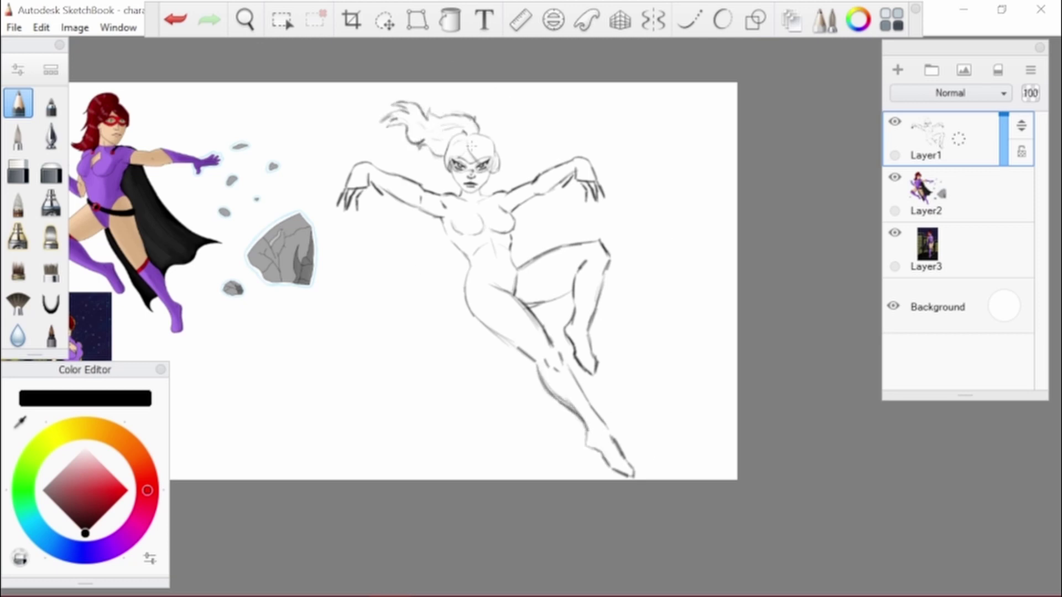
mouse_move(637, 290)
mouse_down()
mouse_move(549, 268)
mouse_move(581, 315)
mouse_up()
key(space)
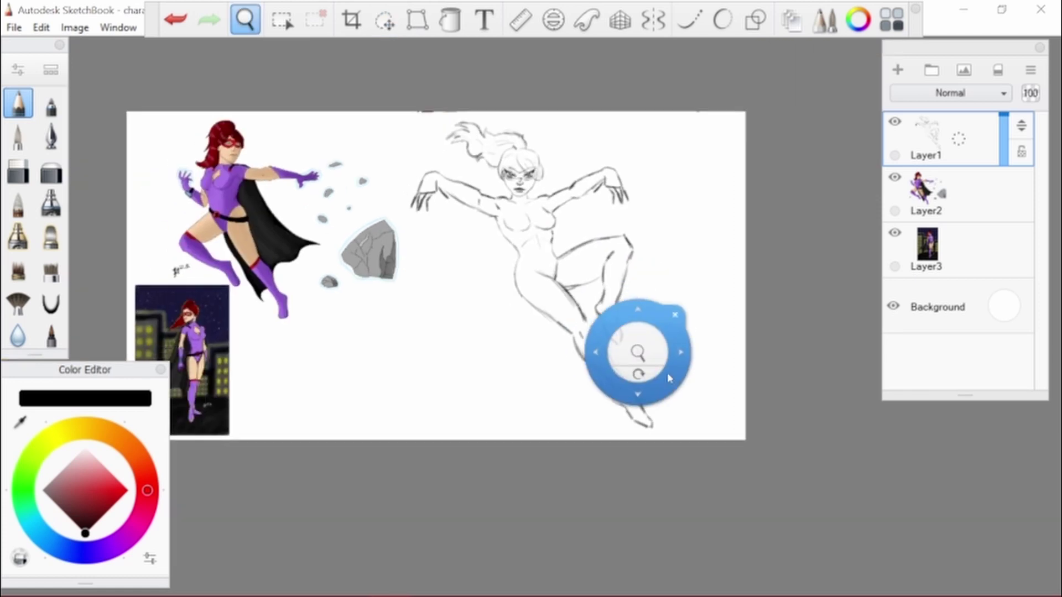
drag(635, 356, 442, 145)
Add a new layer, darken the thigh contours, and draw the glove's upper edge on the outstretched arm
key(ctrl+shift+n)
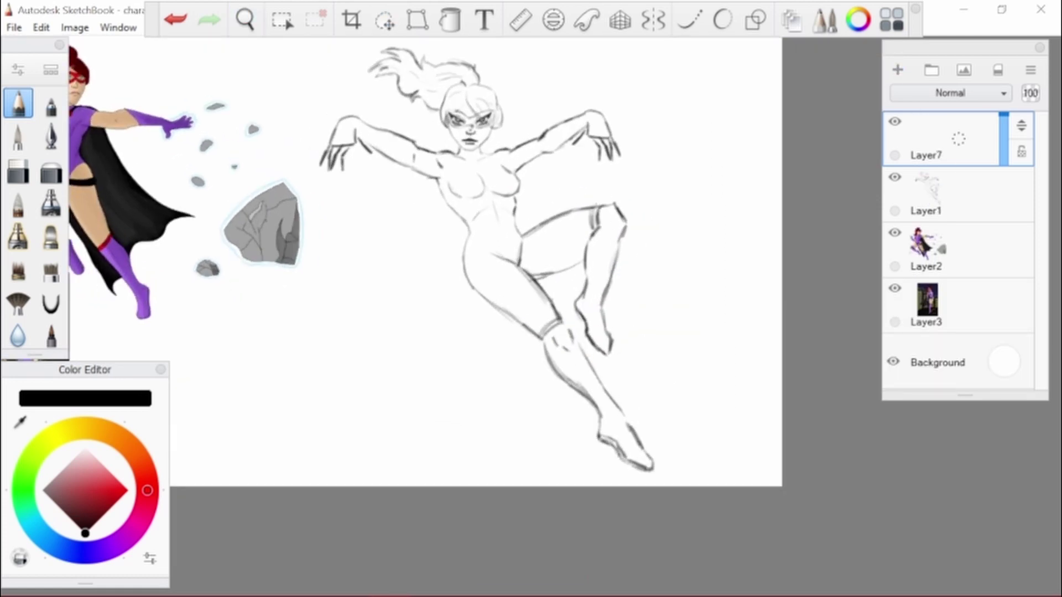
drag(539, 278, 581, 261)
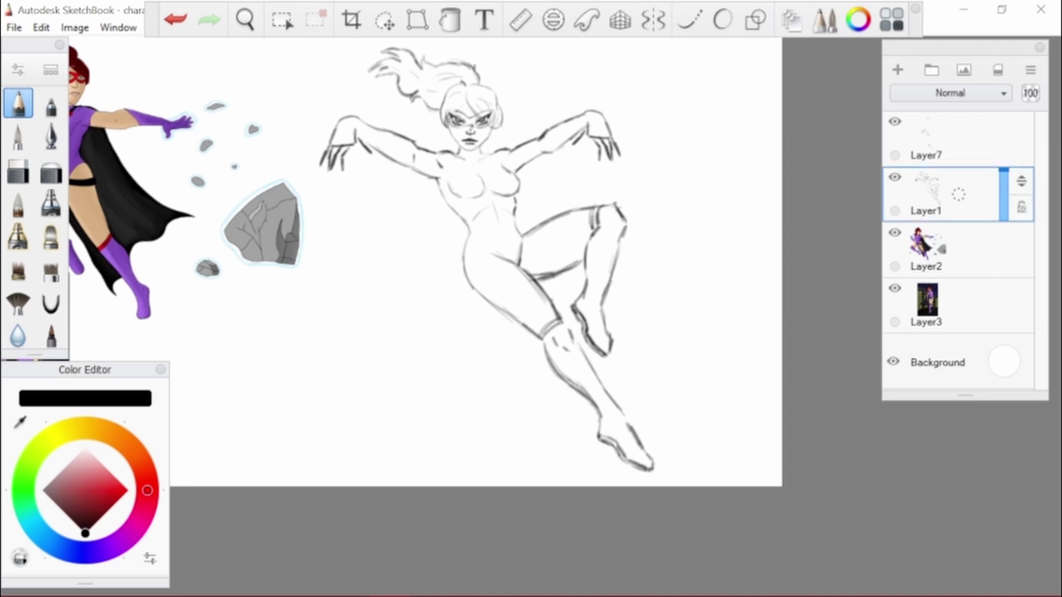
drag(467, 238, 545, 346)
drag(550, 296, 562, 316)
drag(337, 273, 436, 274)
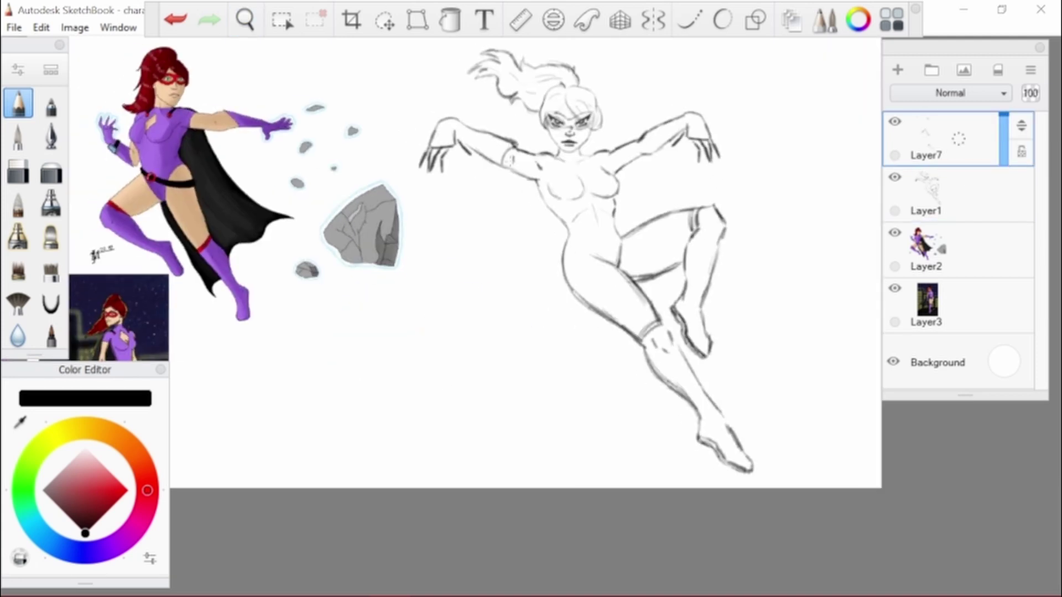
drag(494, 157, 518, 141)
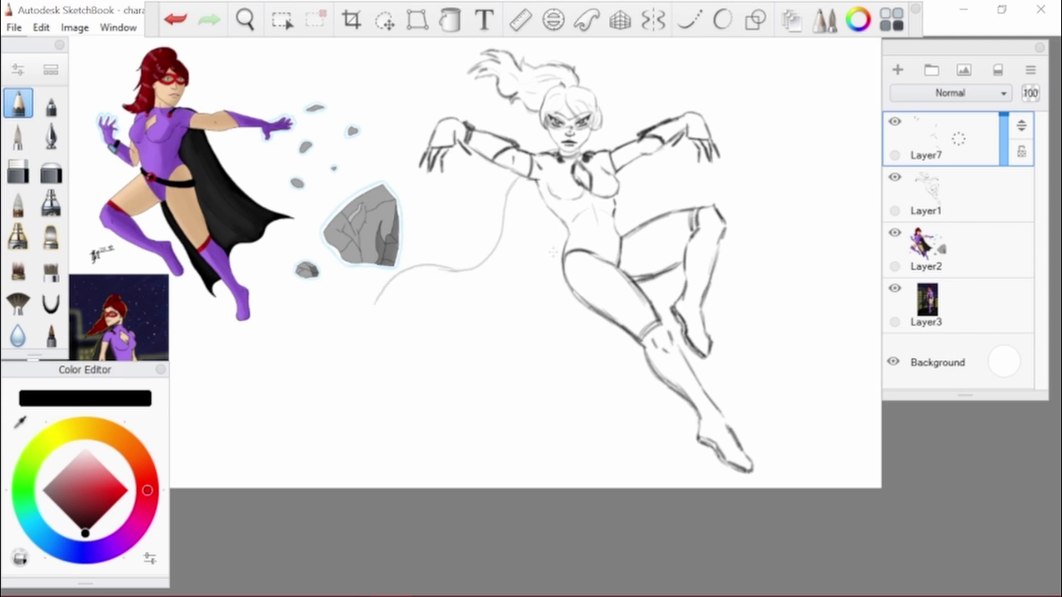
drag(563, 277, 470, 296)
drag(495, 235, 411, 232)
key(ctrl+z)
key(ctrl+z)
mouse_move(523, 174)
mouse_down()
mouse_move(500, 244)
mouse_move(357, 282)
mouse_up()
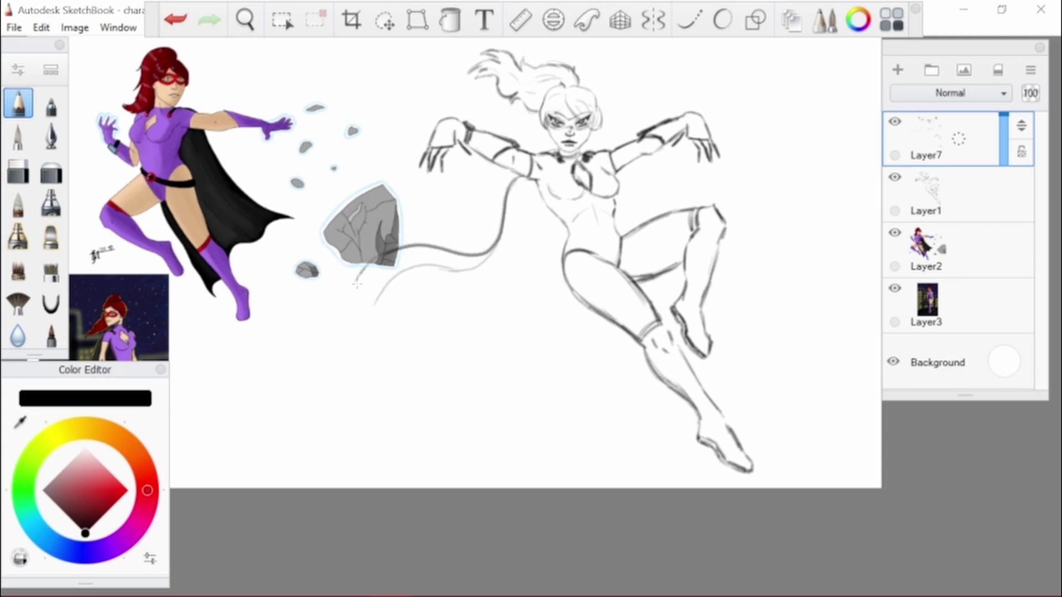
drag(541, 288, 375, 301)
drag(443, 244, 498, 218)
drag(553, 214, 541, 289)
drag(498, 219, 423, 246)
key(e)
drag(553, 213, 420, 323)
drag(492, 260, 378, 295)
key(space)
drag(531, 343, 531, 326)
drag(481, 224, 395, 269)
mouse_move(531, 291)
mouse_down()
mouse_move(494, 218)
mouse_move(476, 239)
mouse_up()
key(e)
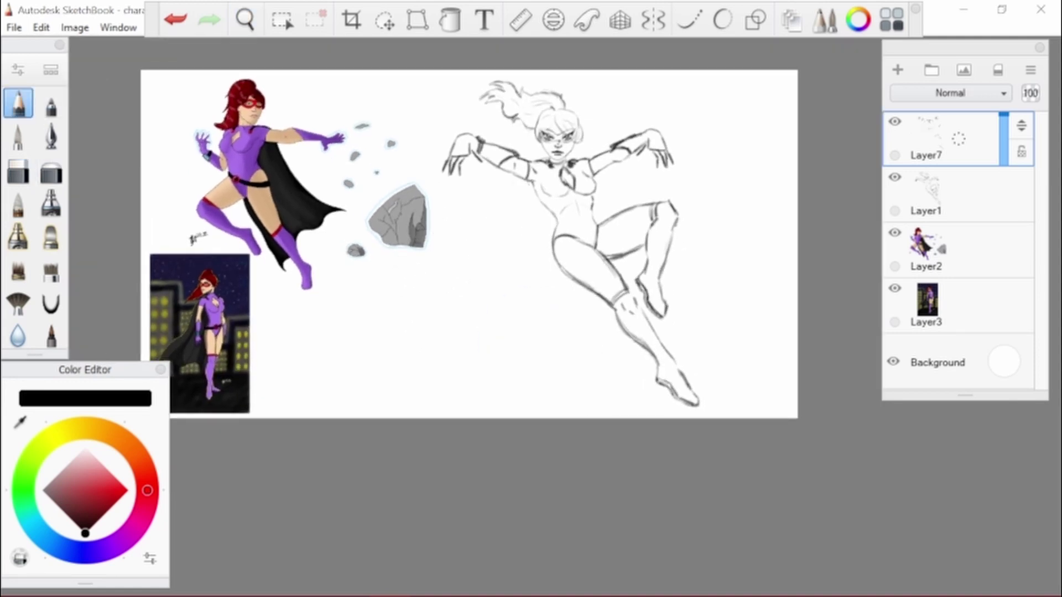
Sketch the flowing cape behind the figure with its inner fold lines, and add a belt with a round buckle
mouse_move(523, 182)
mouse_down()
mouse_move(493, 337)
mouse_move(607, 314)
mouse_up()
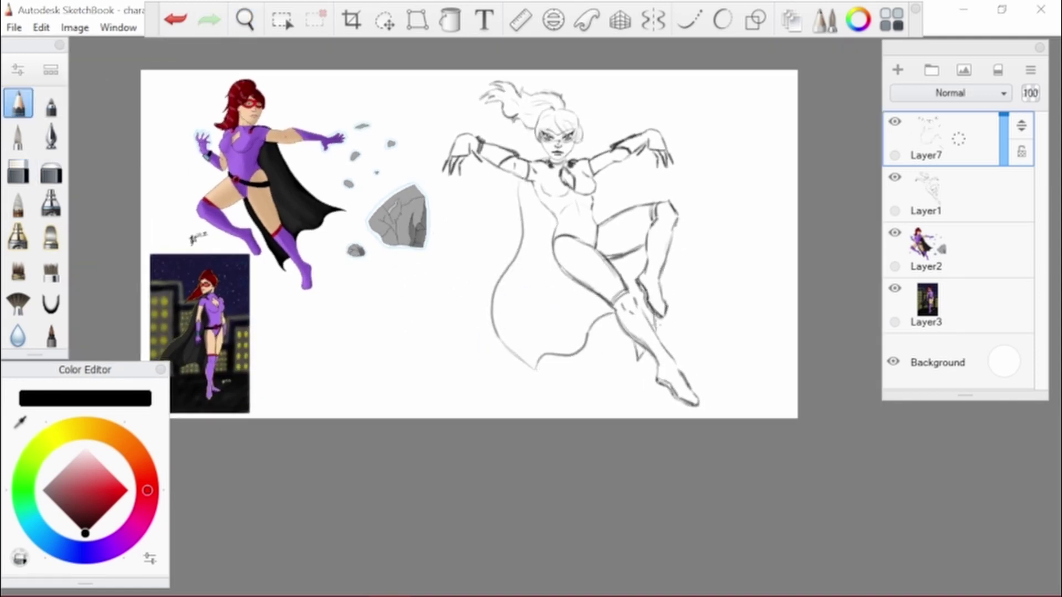
drag(554, 271, 592, 327)
drag(520, 300, 545, 348)
drag(540, 222, 534, 193)
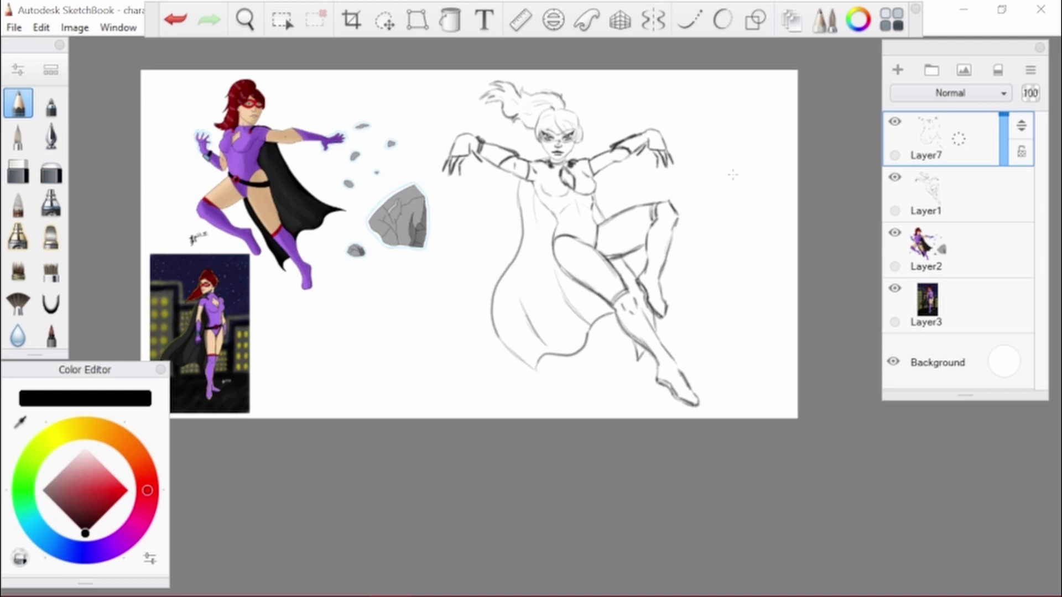
scroll(733, 175, up, 5)
scroll(661, 214, down, 4)
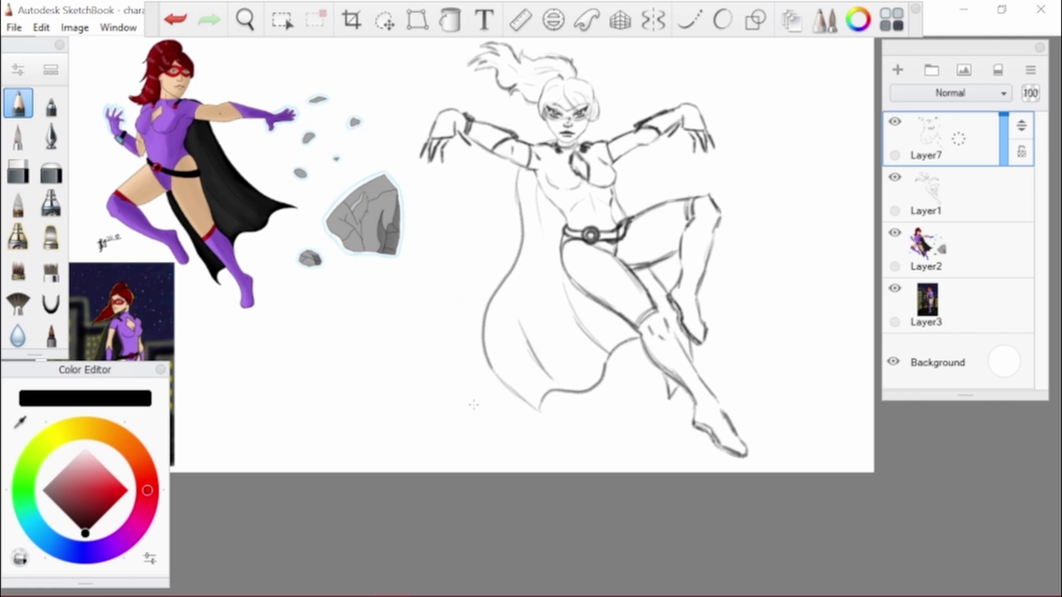
Merge the detail layer into the sketch layer, add a new layer above it, and choose the inking brush
click(935, 138)
click(944, 202)
click(898, 69)
click(51, 103)
Ink the crown and the long side-swept fringe on the side of the head away from the ponytail, redoing unsatisfactory strokes
scroll(513, 331, up, 5)
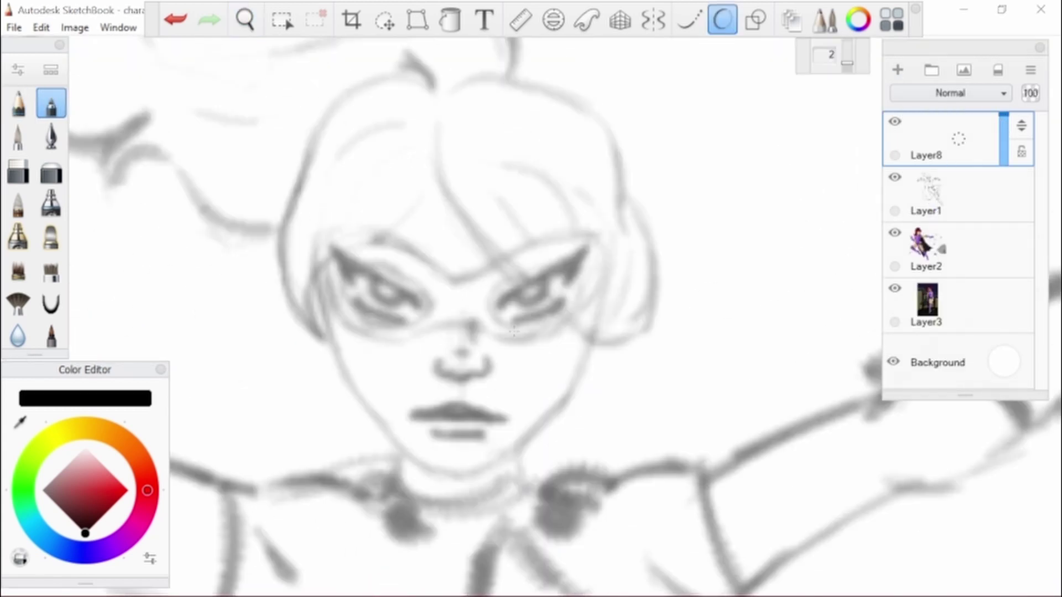
drag(438, 119, 643, 339)
key(ctrl+z)
mouse_move(462, 84)
mouse_down()
mouse_move(629, 266)
mouse_move(450, 226)
mouse_up()
key(ctrl+z)
drag(550, 307, 598, 357)
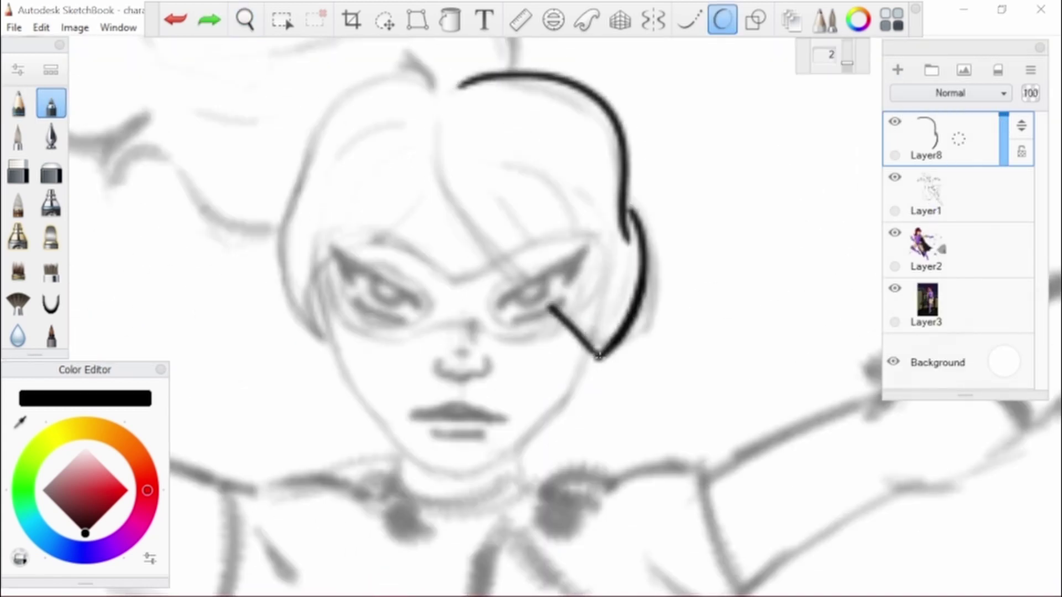
drag(434, 108, 598, 357)
Ink both eyes, the mask's eye openings, and the mask's lower and upper edges
drag(500, 303, 547, 292)
drag(514, 320, 556, 310)
drag(331, 242, 420, 304)
drag(354, 303, 410, 320)
mouse_move(346, 263)
mouse_down()
mouse_move(360, 285)
mouse_move(407, 290)
mouse_move(439, 329)
mouse_move(442, 303)
mouse_up()
key(ctrl+z)
drag(337, 273, 443, 329)
drag(514, 276, 559, 332)
drag(431, 326, 567, 339)
drag(329, 307, 443, 328)
drag(330, 246, 487, 265)
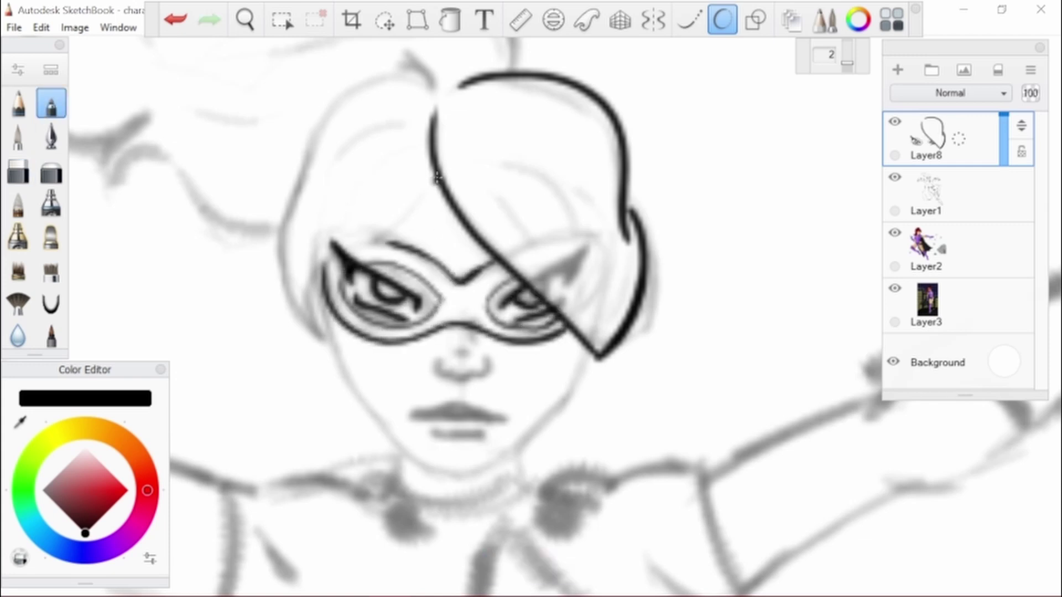
Ink the hair on the ponytail side of the face, including its outer contour and inner strands
drag(434, 174, 301, 309)
drag(332, 263, 320, 357)
drag(437, 77, 330, 340)
drag(432, 97, 310, 249)
mouse_move(429, 144)
mouse_down()
mouse_move(326, 244)
mouse_move(310, 227)
mouse_up()
drag(318, 210, 292, 307)
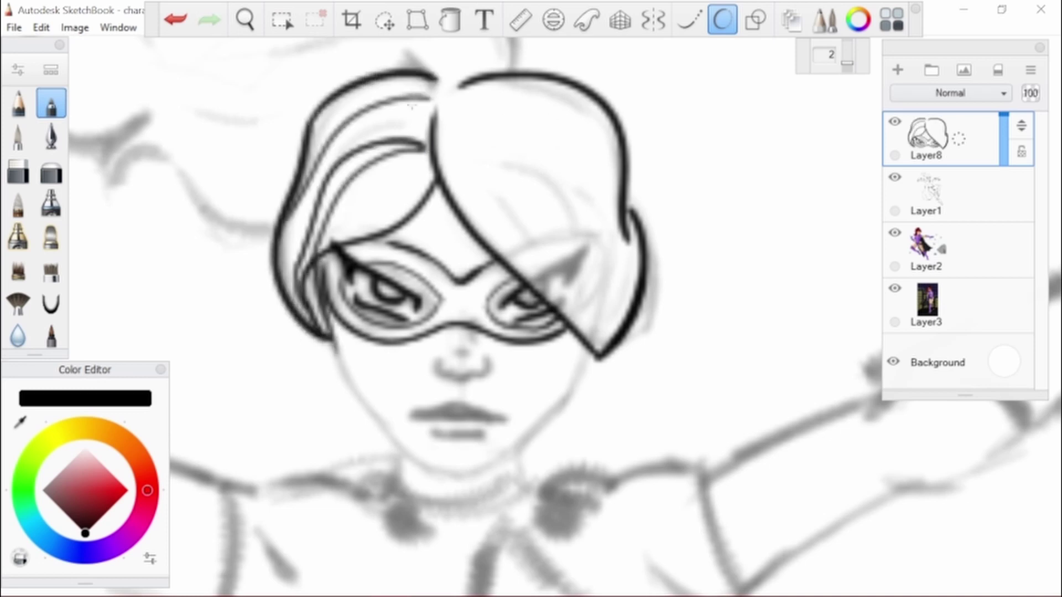
drag(432, 155, 326, 249)
mouse_move(437, 99)
mouse_down()
mouse_move(337, 152)
mouse_move(287, 312)
mouse_up()
Ink the flowing strands inside the side-swept fringe, starting from the parting
mouse_move(467, 71)
mouse_down()
mouse_move(434, 122)
mouse_move(592, 296)
mouse_up()
drag(437, 116, 637, 299)
drag(448, 93, 624, 208)
drag(447, 110, 630, 221)
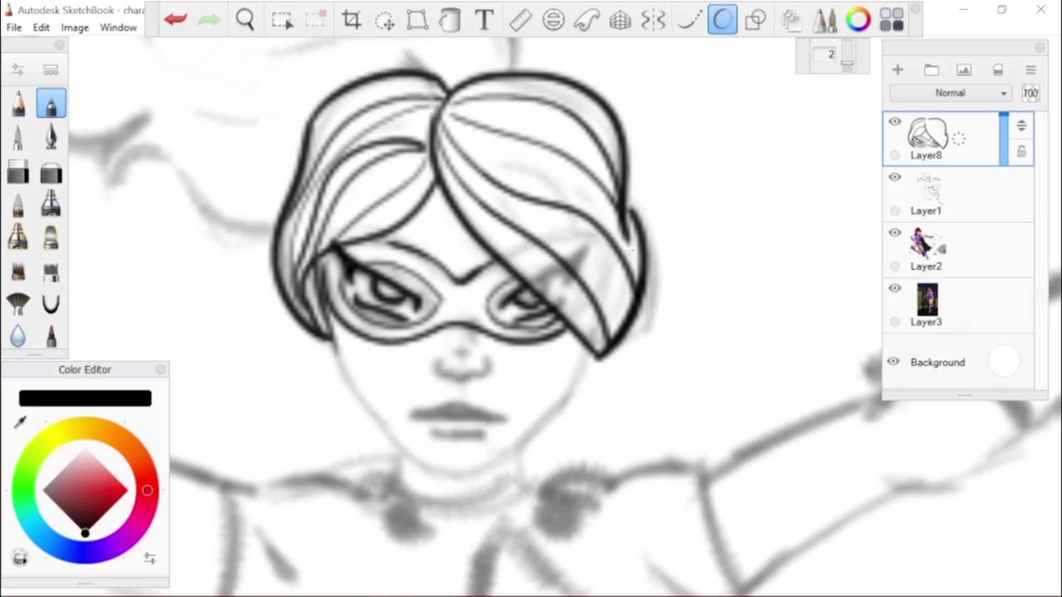
Ink the nose with its bridge and nostrils below the mask
mouse_move(449, 380)
mouse_down()
mouse_move(485, 375)
mouse_move(451, 383)
mouse_up()
drag(477, 354, 482, 381)
drag(505, 425, 505, 388)
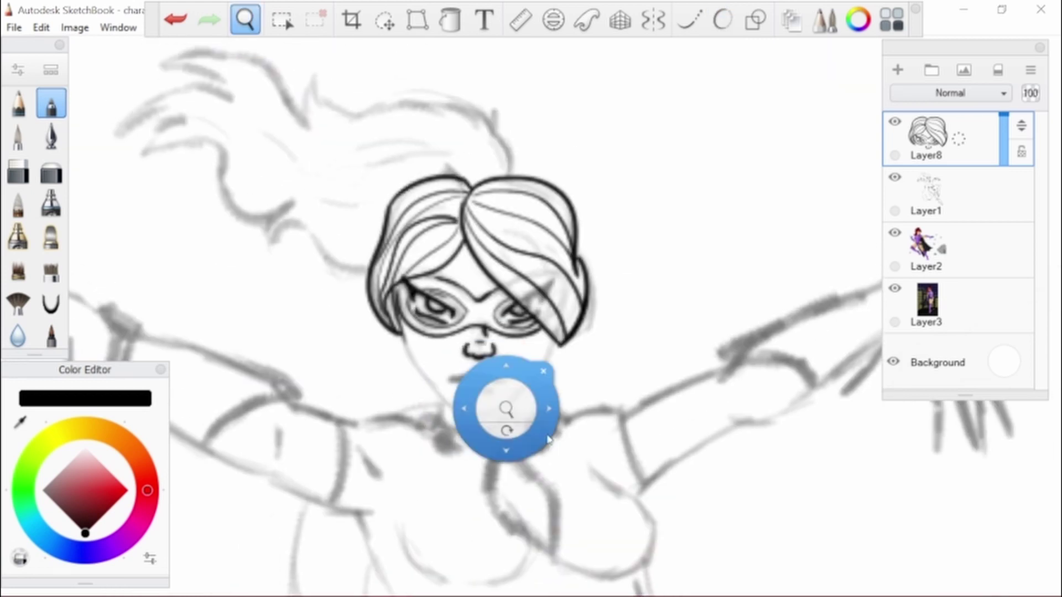
Ink the windblown ponytail's jagged outline and its inner hair strands
mouse_move(520, 238)
mouse_down()
mouse_move(500, 174)
mouse_move(183, 116)
mouse_up()
mouse_move(242, 162)
mouse_down()
mouse_move(145, 157)
mouse_move(113, 182)
mouse_move(196, 179)
mouse_up()
mouse_move(115, 218)
mouse_down()
mouse_move(187, 207)
mouse_move(282, 293)
mouse_move(357, 313)
mouse_up()
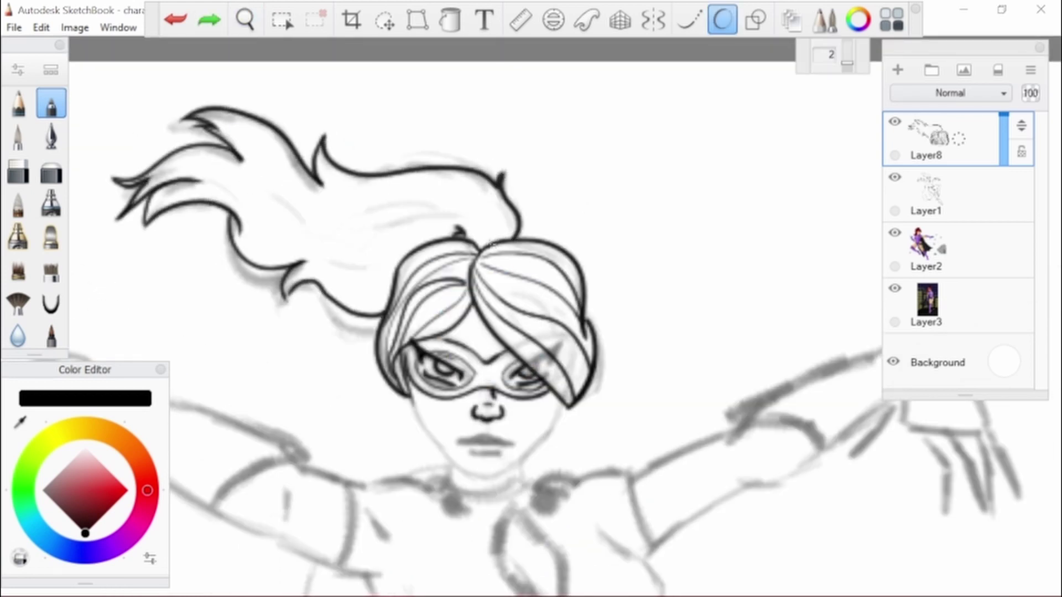
drag(487, 244, 219, 114)
drag(287, 274, 387, 288)
mouse_move(255, 231)
mouse_down()
mouse_move(465, 218)
mouse_move(442, 157)
mouse_up()
drag(421, 238, 509, 172)
Ink the lips with a dark upper lip, and outline both sides of the jaw down to the chin
scroll(402, 264, up, 3)
drag(403, 266, 478, 270)
mouse_move(407, 282)
mouse_down()
mouse_move(468, 285)
mouse_move(487, 272)
mouse_up()
mouse_move(568, 199)
mouse_down()
mouse_move(526, 272)
mouse_move(426, 332)
mouse_up()
drag(303, 187, 429, 332)
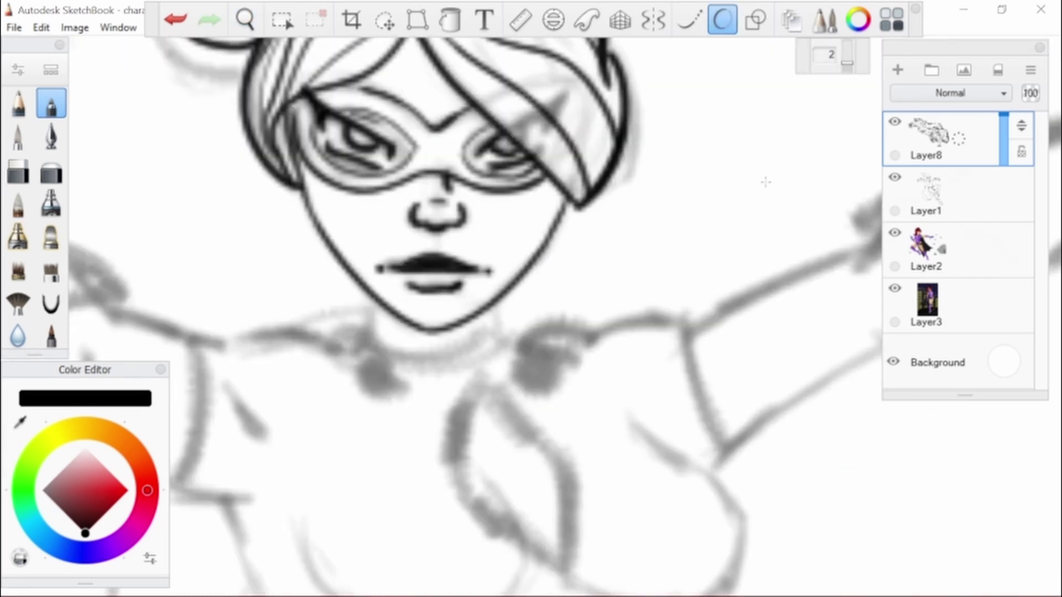
Ink both sides of the neck and the curved collar line
scroll(388, 277, down, 3)
drag(400, 168, 408, 192)
drag(480, 169, 488, 191)
drag(404, 196, 489, 193)
Ink the diamond-shaped chest cutout, undoing and redrawing its edges
mouse_move(453, 268)
mouse_down()
mouse_move(520, 272)
mouse_move(518, 343)
mouse_up()
key(ctrl+z)
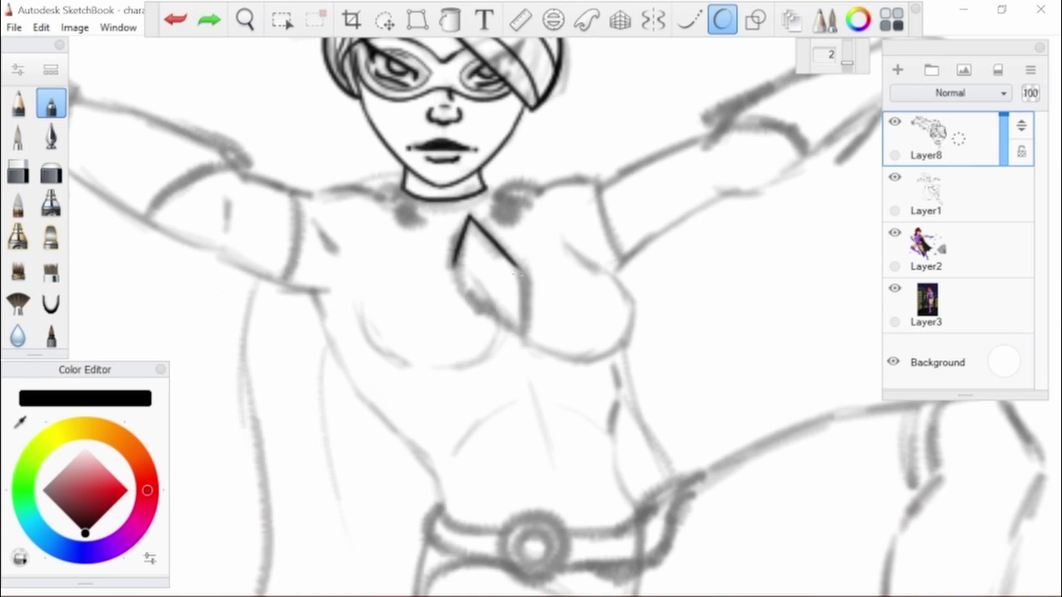
drag(520, 266, 517, 343)
drag(517, 343, 469, 290)
key(ctrl+z)
key(ctrl+z)
mouse_move(473, 220)
mouse_down()
mouse_move(524, 271)
mouse_move(515, 337)
mouse_up()
drag(516, 337, 465, 279)
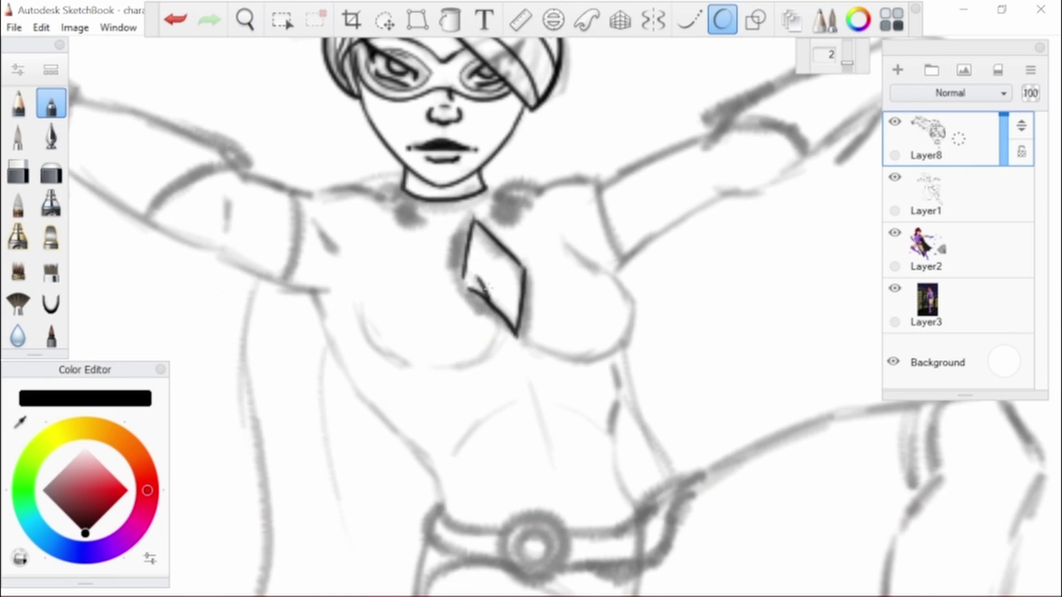
key(ctrl+z)
drag(515, 339, 465, 279)
Ink the shoulder lines, the cape clasps at the collar, and the torso contour on the ponytail side
mouse_move(512, 207)
mouse_down()
mouse_move(505, 216)
mouse_move(546, 188)
mouse_move(594, 179)
mouse_up()
drag(382, 183, 396, 199)
mouse_move(396, 204)
mouse_down()
mouse_move(420, 219)
mouse_move(396, 205)
mouse_up()
drag(388, 189, 288, 190)
mouse_move(299, 191)
mouse_down()
mouse_move(271, 284)
mouse_move(442, 498)
mouse_up()
mouse_move(356, 308)
mouse_down()
mouse_move(495, 344)
mouse_move(588, 249)
mouse_move(357, 318)
mouse_up()
Ink the chest contours and the sleeve edge on the shoulder away from the ponytail
scroll(462, 299, down, 1)
key(e)
mouse_move(368, 249)
mouse_down()
mouse_move(415, 310)
mouse_move(487, 293)
mouse_up()
key(e)
drag(587, 144, 609, 219)
Ink the upper arm on the ponytail side, including its elbow mark and both contours toward the glove
drag(249, 155, 255, 181)
drag(238, 202, 292, 236)
drag(255, 155, 311, 127)
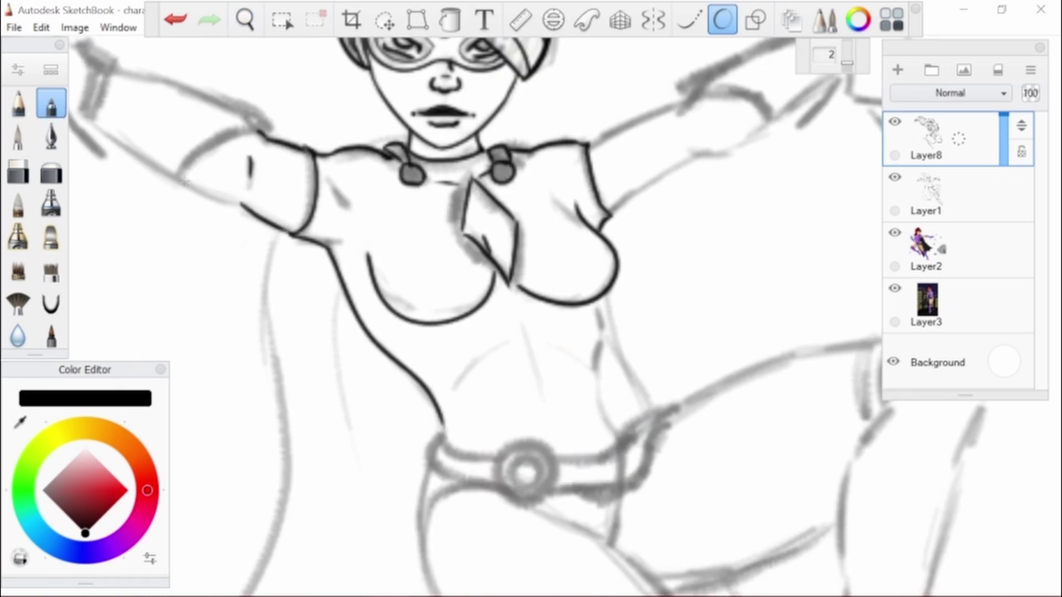
drag(179, 176, 246, 207)
Ink the upper and lower contours of the other upper arm, from the sleeve to the elbow
drag(553, 277, 719, 371)
drag(432, 234, 526, 190)
drag(514, 252, 606, 212)
Ink that arm's pointed glove cuff and forearm, followed by the thumb and first fingers
key(space)
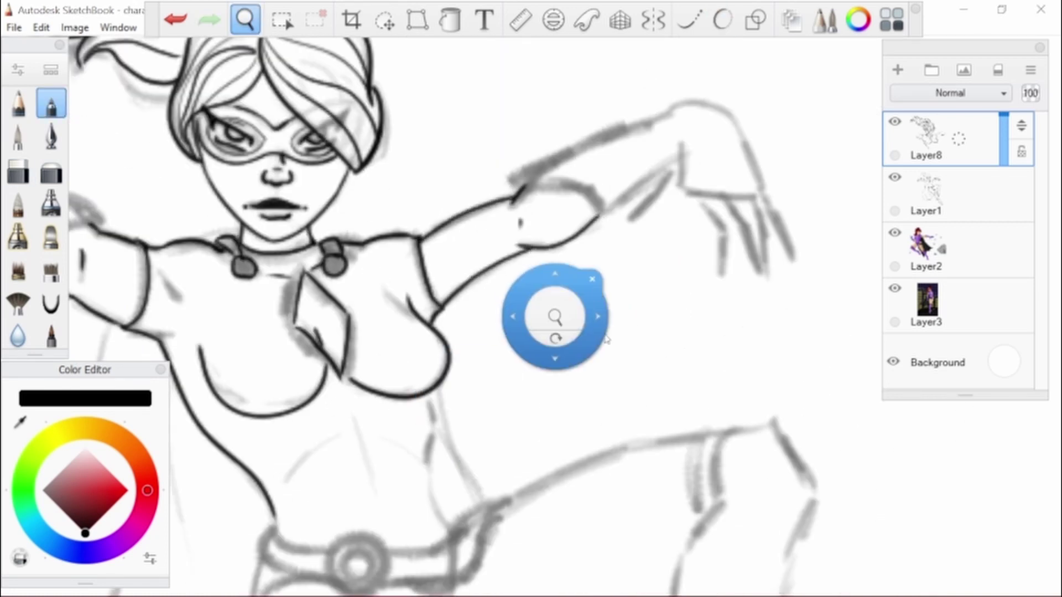
drag(552, 318, 420, 368)
mouse_move(371, 227)
mouse_down()
mouse_move(528, 161)
mouse_move(463, 269)
mouse_move(540, 214)
mouse_move(519, 236)
mouse_move(521, 253)
mouse_move(586, 328)
mouse_move(556, 254)
mouse_move(576, 293)
mouse_up()
key(ctrl+z)
key(e)
key(e)
mouse_move(526, 256)
mouse_down()
mouse_move(545, 239)
mouse_move(603, 323)
mouse_up()
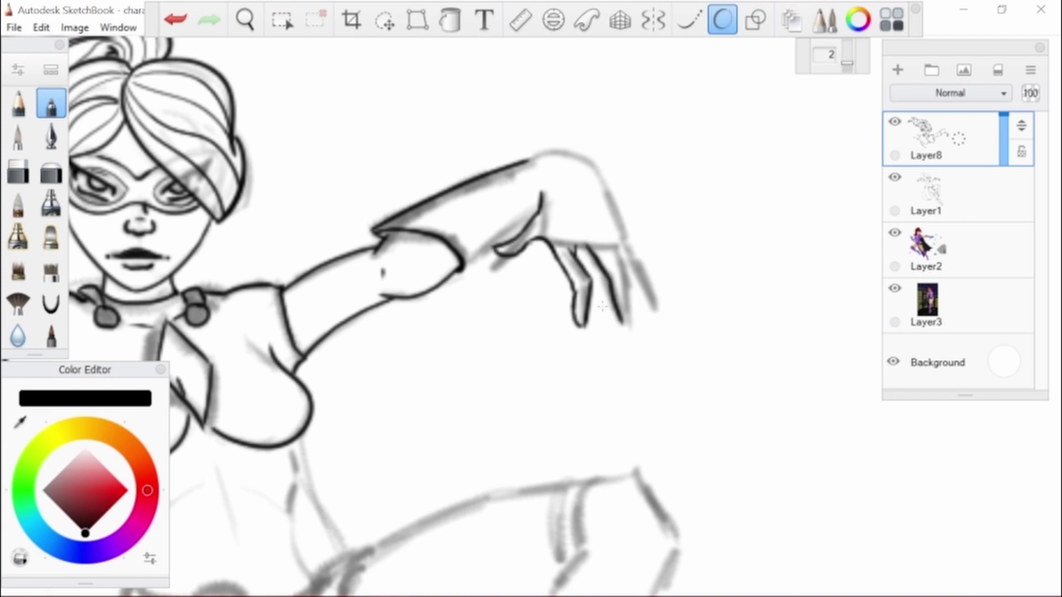
Ink the remaining fingers and the back of the drooping hand up to the wrist
drag(592, 283, 622, 325)
mouse_move(606, 246)
mouse_down()
mouse_move(631, 323)
mouse_move(612, 280)
mouse_up()
drag(625, 243, 653, 311)
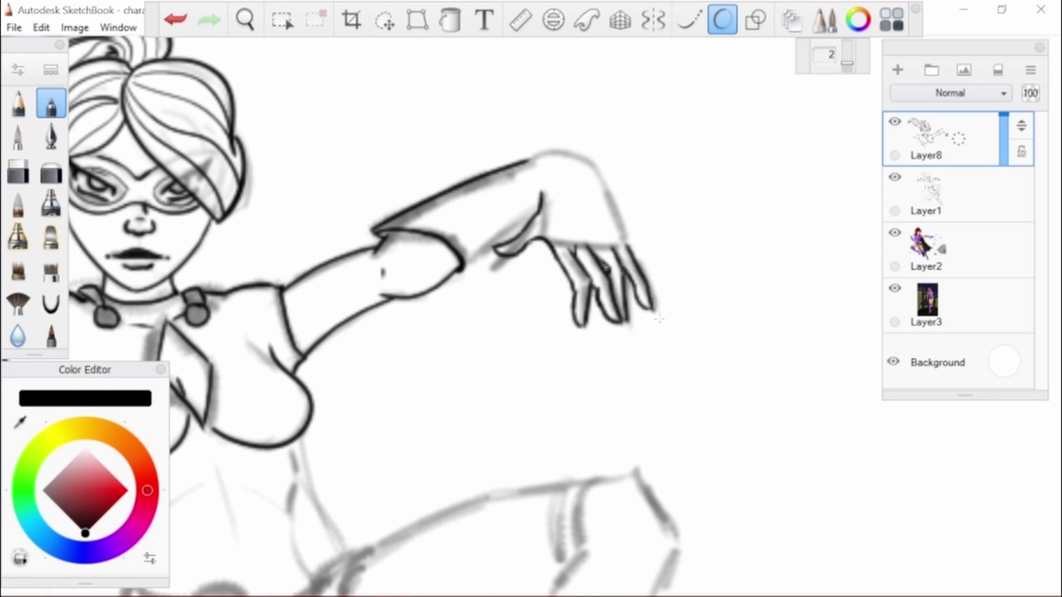
drag(602, 186, 630, 249)
mouse_move(579, 152)
mouse_down()
mouse_move(615, 206)
mouse_move(528, 161)
mouse_up()
Ink the gloved forearm and wristband on the ponytail side, redoing strokes around the wrist
mouse_move(536, 210)
mouse_down()
mouse_move(468, 265)
mouse_move(725, 61)
mouse_move(1024, 249)
mouse_up()
mouse_move(387, 180)
mouse_down()
mouse_move(545, 239)
mouse_move(451, 290)
mouse_move(362, 231)
mouse_up()
mouse_move(387, 182)
mouse_down()
mouse_move(332, 276)
mouse_move(396, 266)
mouse_move(296, 263)
mouse_up()
key(ctrl+z)
key(ctrl+z)
drag(373, 261, 363, 298)
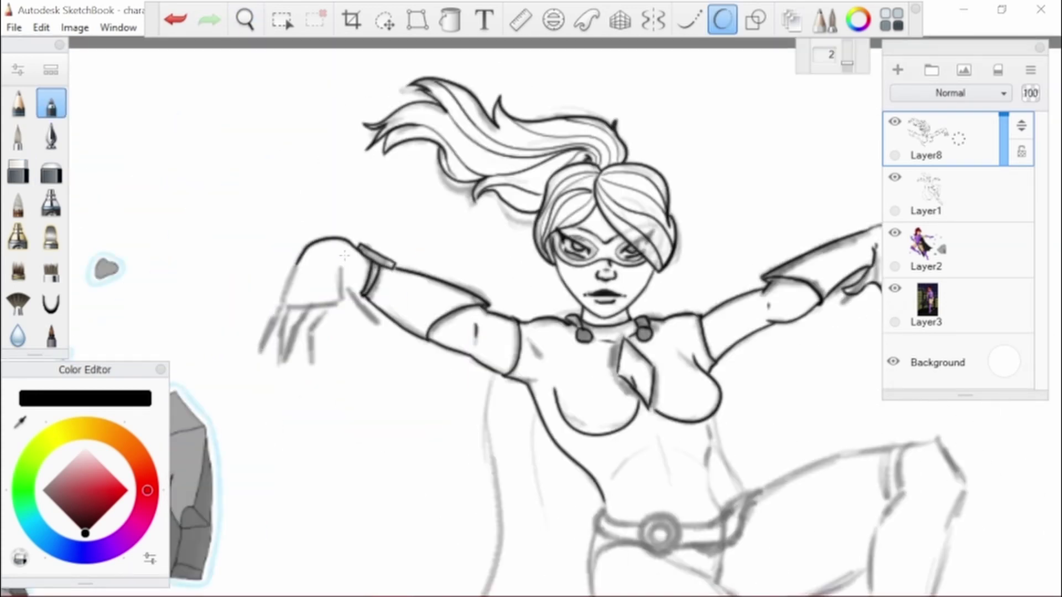
Ink the palm edge, thumb and first fingers of the ponytail-side hand, undoing stray strokes
drag(343, 253, 359, 299)
mouse_move(357, 296)
mouse_down()
mouse_move(382, 324)
mouse_move(315, 365)
mouse_up()
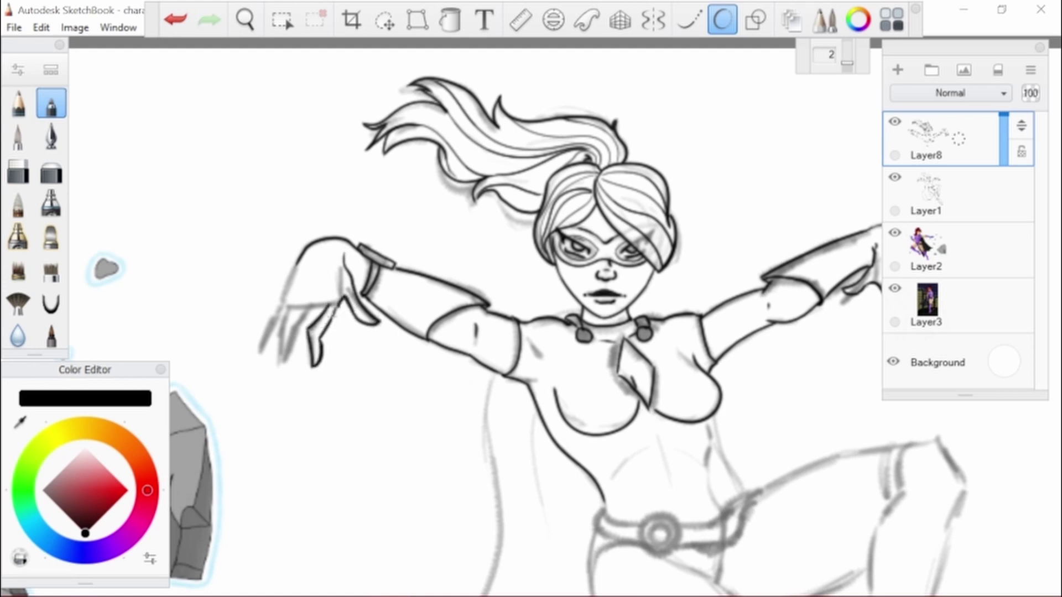
key(ctrl+z)
mouse_move(332, 305)
mouse_down()
mouse_move(337, 324)
mouse_move(291, 365)
mouse_move(301, 359)
mouse_up()
key(ctrl+z)
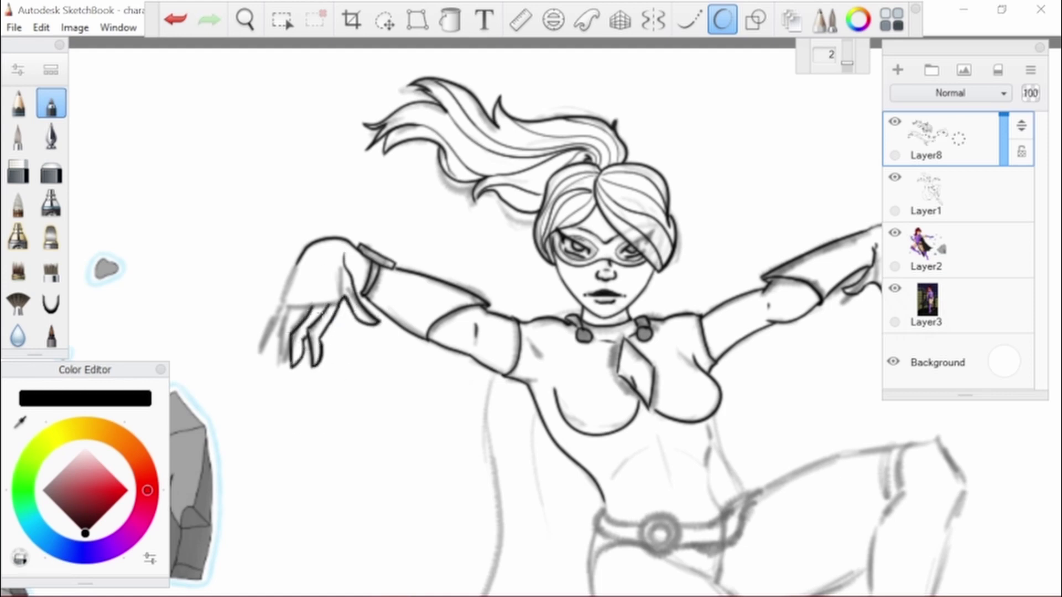
Ink the outer fingers and back of the ponytail-side hand, and clean up the fingertip lines
mouse_move(296, 304)
mouse_down()
mouse_move(289, 368)
mouse_move(264, 354)
mouse_move(268, 364)
mouse_up()
key(e)
key(e)
drag(293, 273, 282, 313)
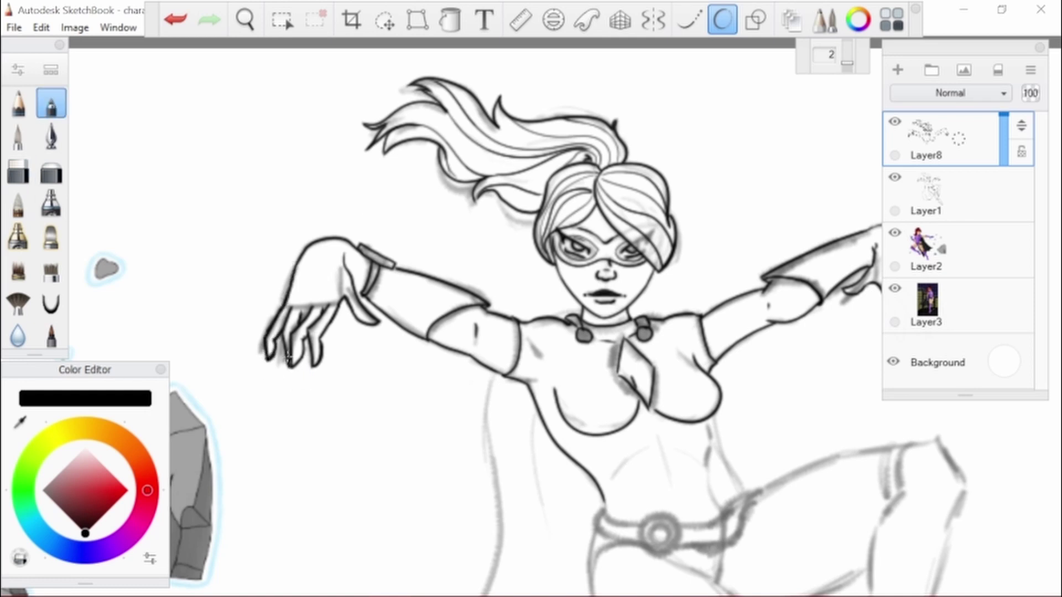
key(e)
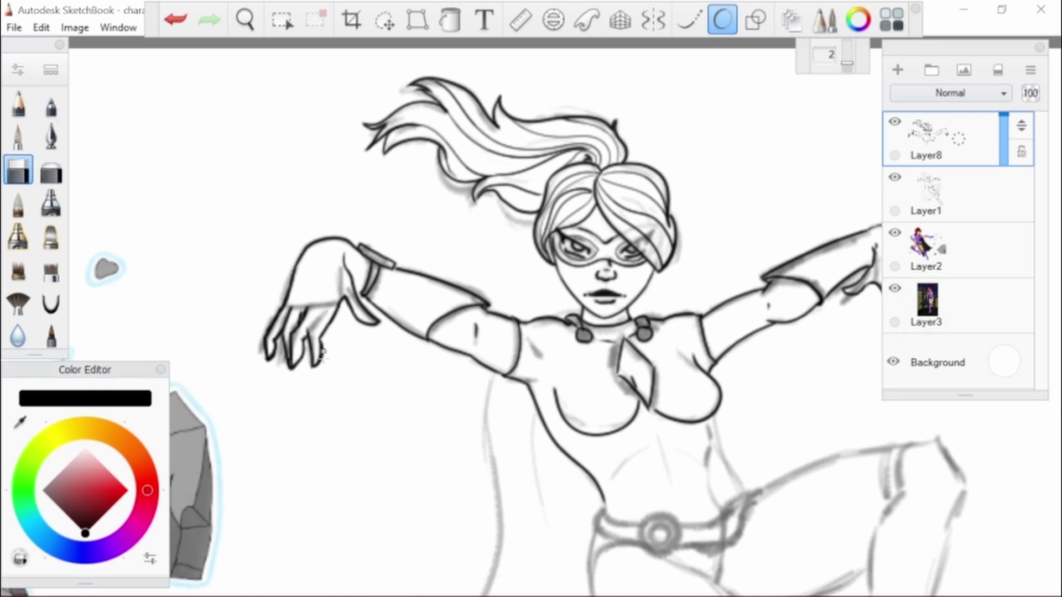
key(e)
drag(338, 303, 327, 325)
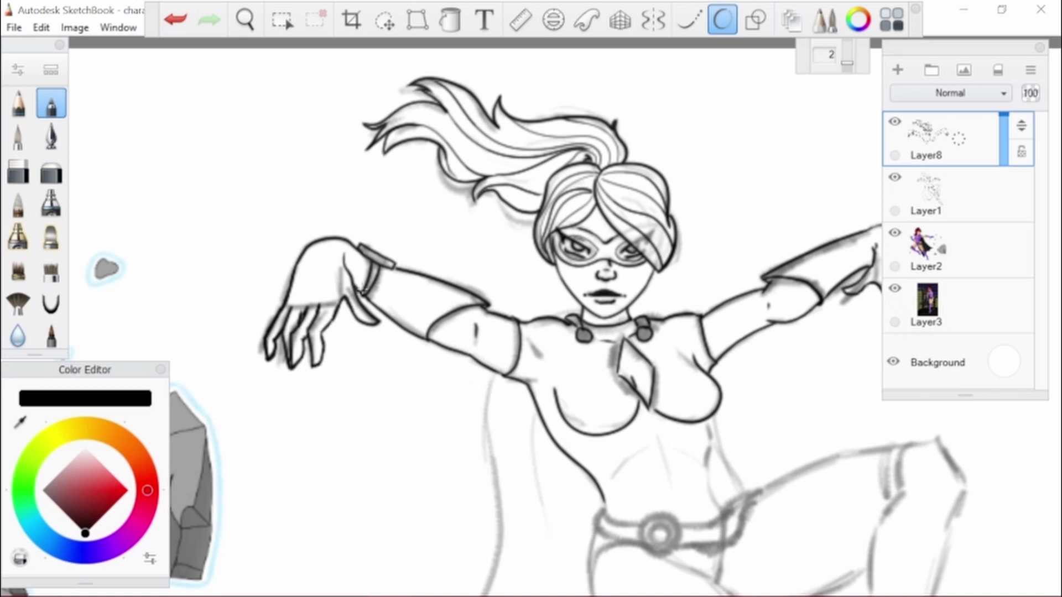
Ink the curved rib line on the abdomen and the waist contour below the chest
scroll(531, 299, down, 5)
scroll(531, 299, up, 3)
key(ctrl+z)
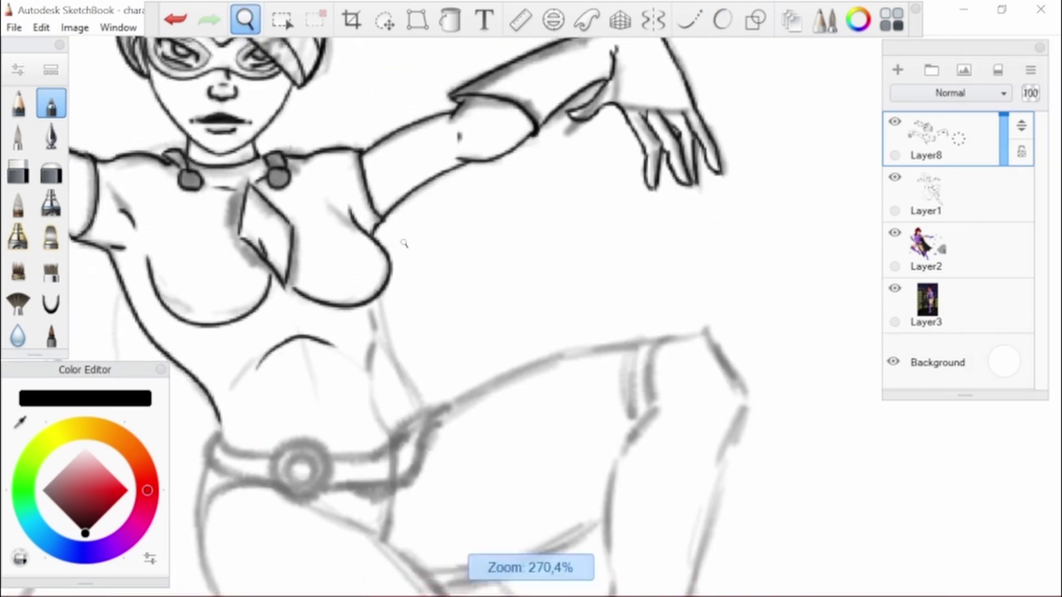
scroll(309, 344, down, 2)
scroll(404, 202, up, 1)
drag(404, 202, 426, 313)
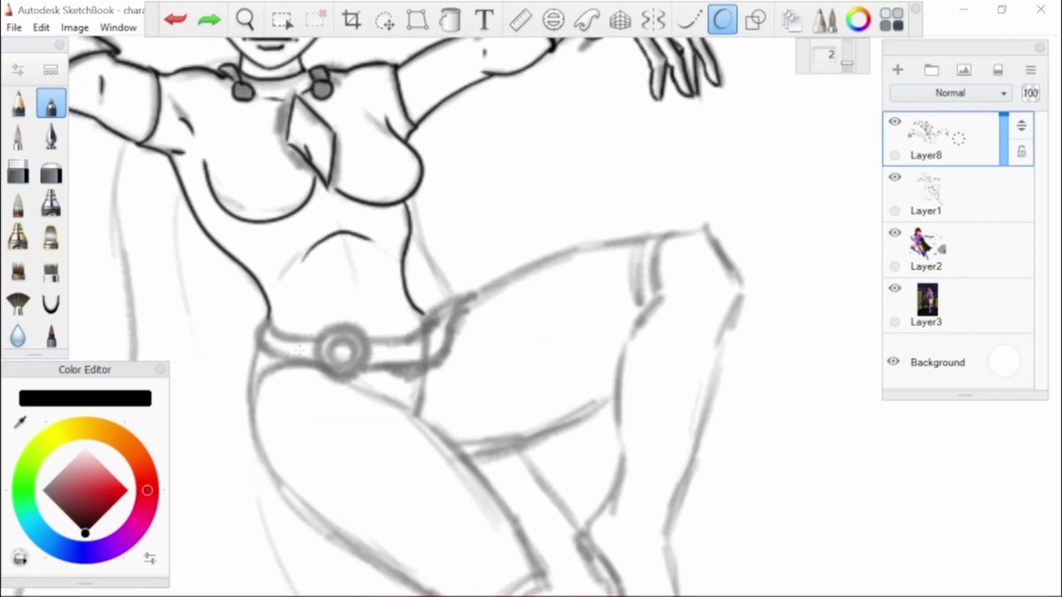
Ink the belt with its round buckle, redoing one band stroke, and draw the leotard's edge below it
drag(343, 326, 341, 339)
mouse_move(369, 345)
mouse_down()
mouse_move(426, 331)
mouse_move(462, 303)
mouse_move(428, 354)
mouse_up()
mouse_move(320, 339)
mouse_down()
mouse_move(270, 332)
mouse_move(266, 348)
mouse_up()
key(ctrl+z)
drag(430, 312, 418, 418)
Ink the raised thigh's upper contour, the double boot band near the knee, and the top of the knee
mouse_move(459, 300)
mouse_down()
mouse_move(641, 237)
mouse_move(637, 307)
mouse_up()
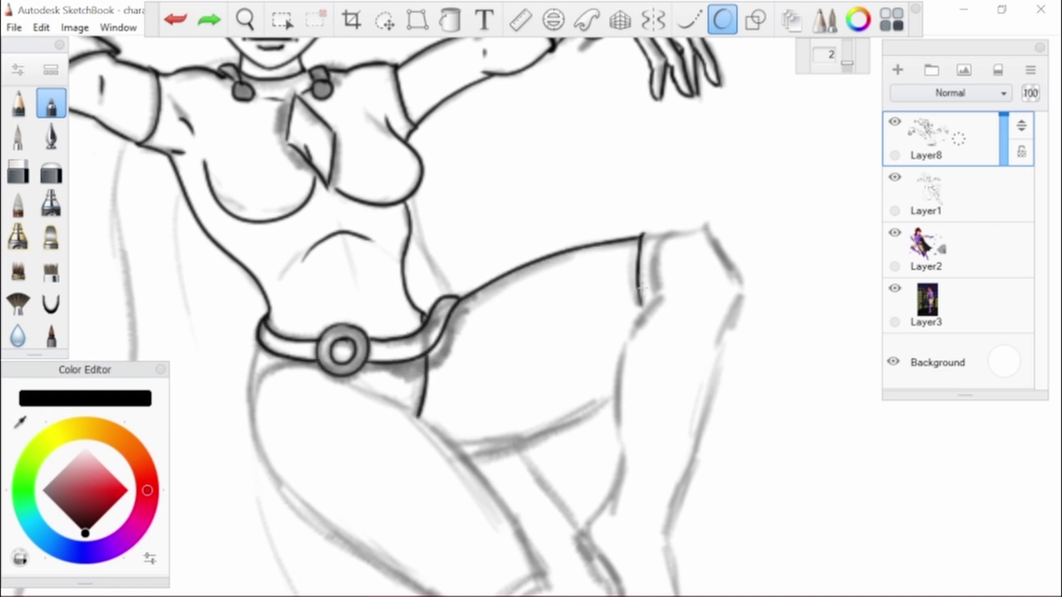
key(ctrl+z)
mouse_move(636, 233)
mouse_down()
mouse_move(638, 305)
mouse_move(654, 299)
mouse_up()
mouse_move(670, 227)
mouse_down()
mouse_move(713, 221)
mouse_move(747, 283)
mouse_up()
Redraw the extended leg's front thigh contour in ink and outline the hip below the belt
mouse_move(344, 351)
mouse_down()
mouse_move(345, 253)
mouse_move(487, 387)
mouse_up()
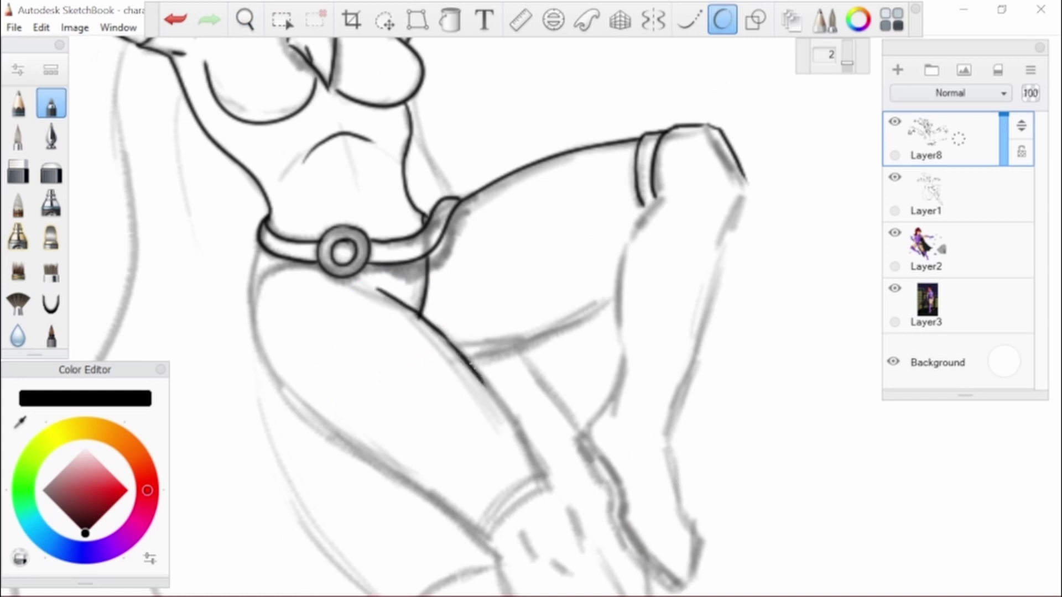
key(ctrl+z)
drag(353, 278, 538, 471)
drag(258, 259, 251, 319)
Ink the extended leg's boot band, the start of the shin, and the underside of the thigh
mouse_move(556, 567)
mouse_down()
mouse_move(539, 522)
mouse_move(433, 403)
mouse_up()
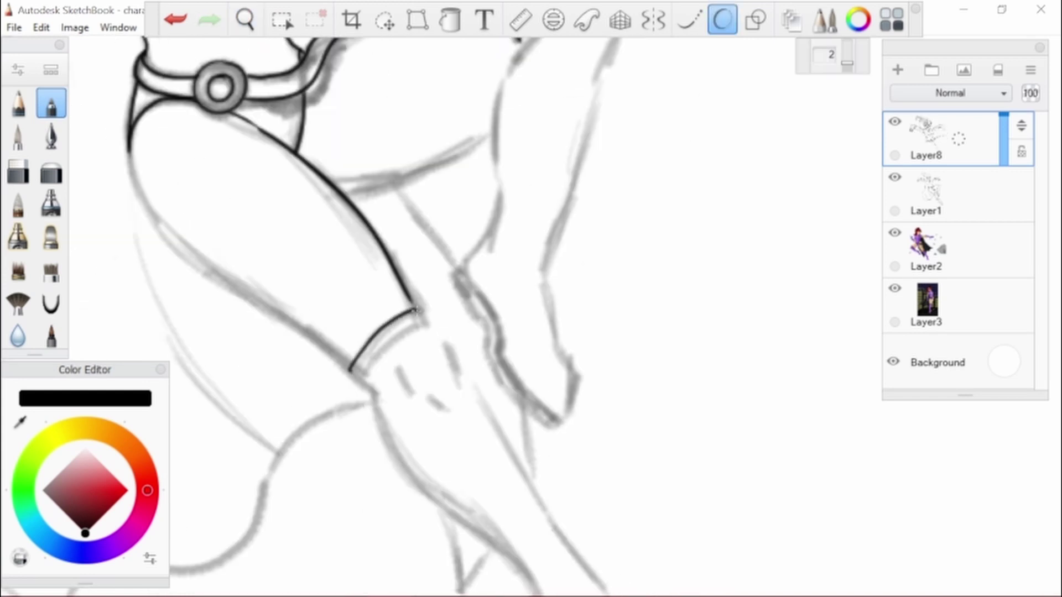
drag(351, 369, 424, 308)
mouse_move(357, 383)
mouse_down()
mouse_move(437, 319)
mouse_move(485, 412)
mouse_up()
key(ctrl+z)
drag(451, 331, 489, 421)
drag(350, 338, 365, 381)
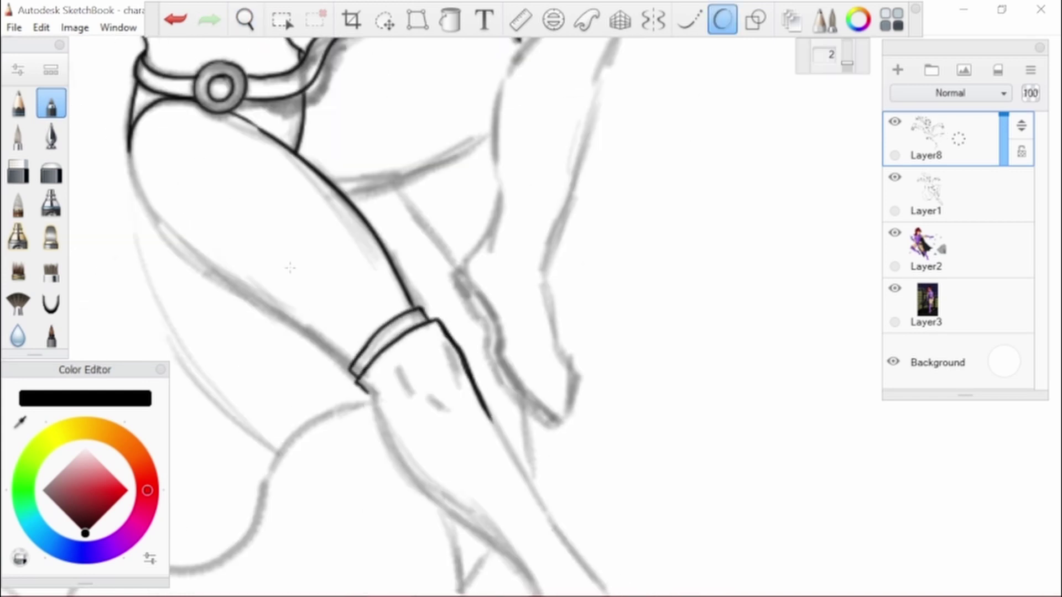
drag(129, 148, 351, 368)
Ink the raised leg's thigh underside, calf, shin and knee contours
drag(498, 232, 421, 421)
drag(385, 236, 331, 411)
mouse_move(447, 244)
mouse_down()
mouse_move(451, 221)
mouse_move(389, 442)
mouse_up()
drag(451, 220, 433, 181)
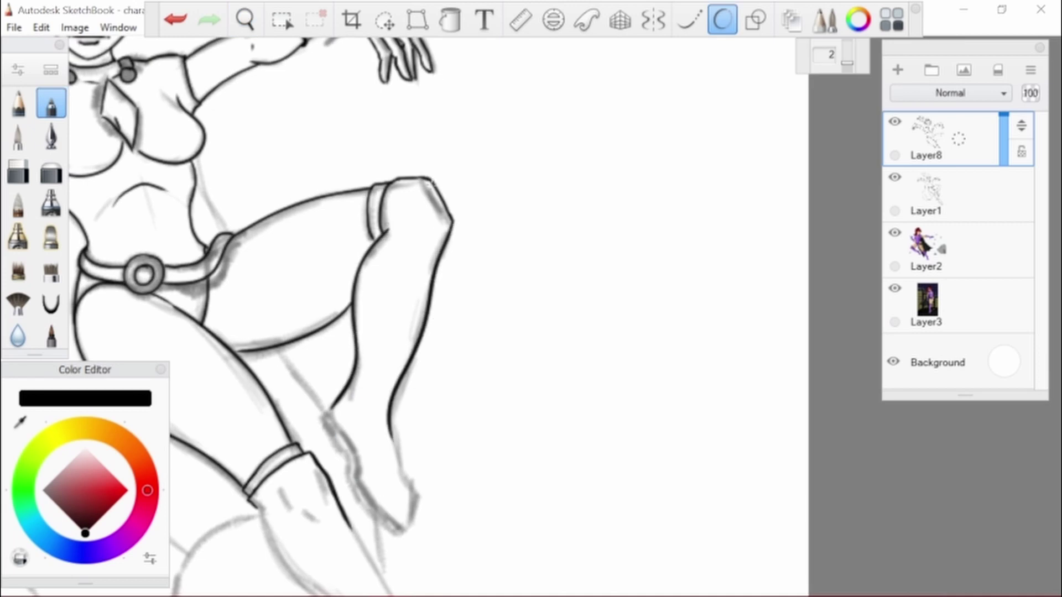
Ink the raised leg's foot, including its heel, sole, toe and ankle mark
drag(378, 464, 359, 297)
drag(371, 266, 385, 364)
drag(307, 243, 379, 365)
key(ctrl+z)
key(ctrl+y)
Ink the extended leg's shin and calf contours and its pointed foot
drag(464, 595, 460, 458)
click(722, 19)
drag(407, 260, 486, 399)
drag(324, 136, 415, 266)
mouse_move(230, 113)
mouse_down()
mouse_move(270, 187)
mouse_move(429, 381)
mouse_move(485, 403)
mouse_up()
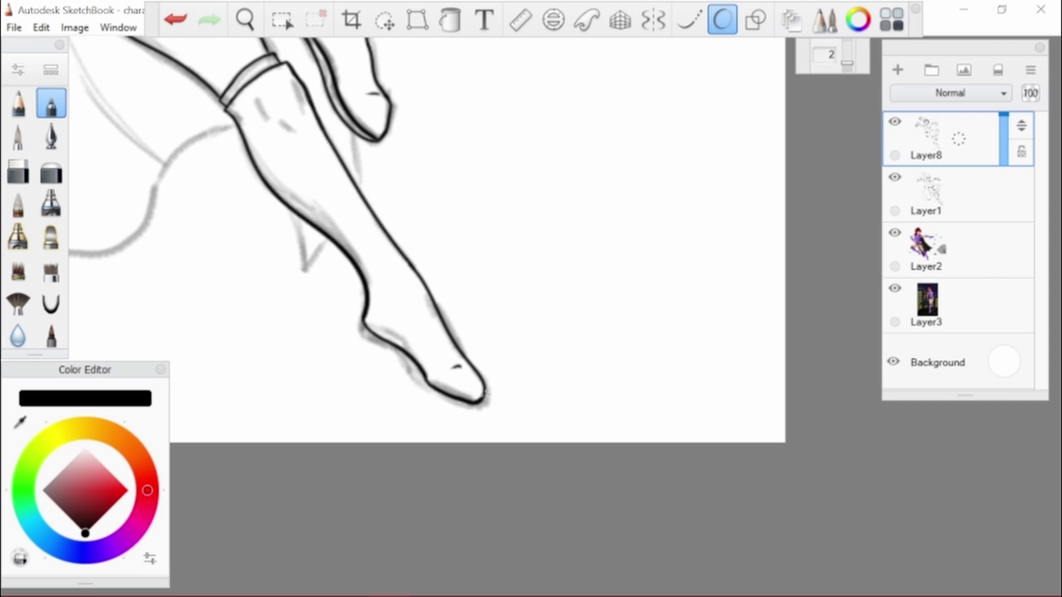
Redo the ink on the extended leg's foot, outlining the heel and instep and adding a thin sole down to the toe
key(ctrl+z)
drag(362, 310, 437, 390)
key(ctrl+z)
drag(361, 311, 485, 404)
key(ctrl+z)
key(space)
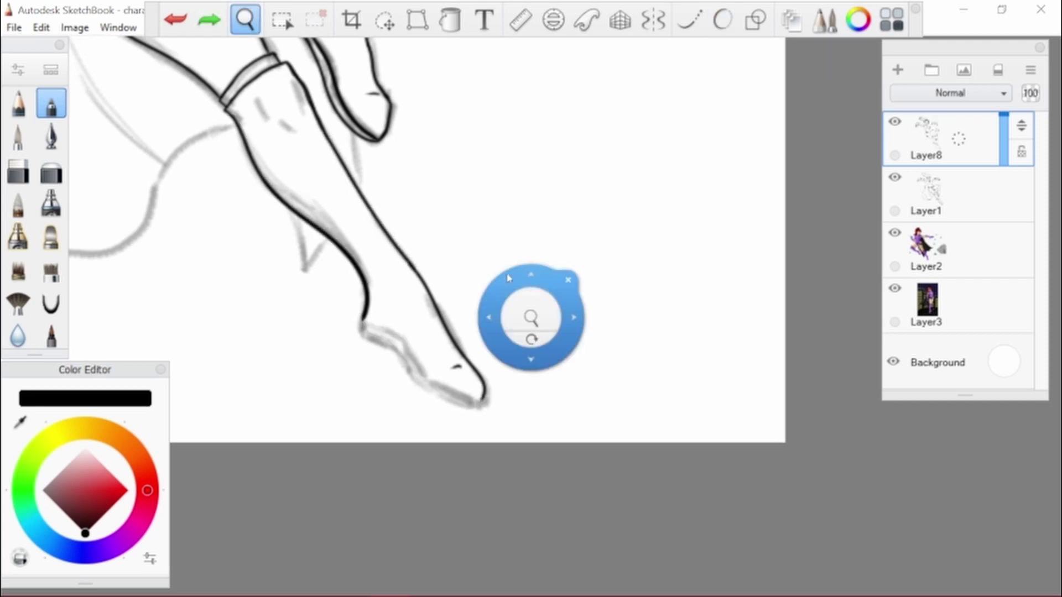
drag(491, 311, 493, 389)
drag(421, 441, 485, 481)
key(ctrl+z)
mouse_move(367, 393)
mouse_down()
mouse_move(449, 468)
mouse_move(440, 459)
mouse_up()
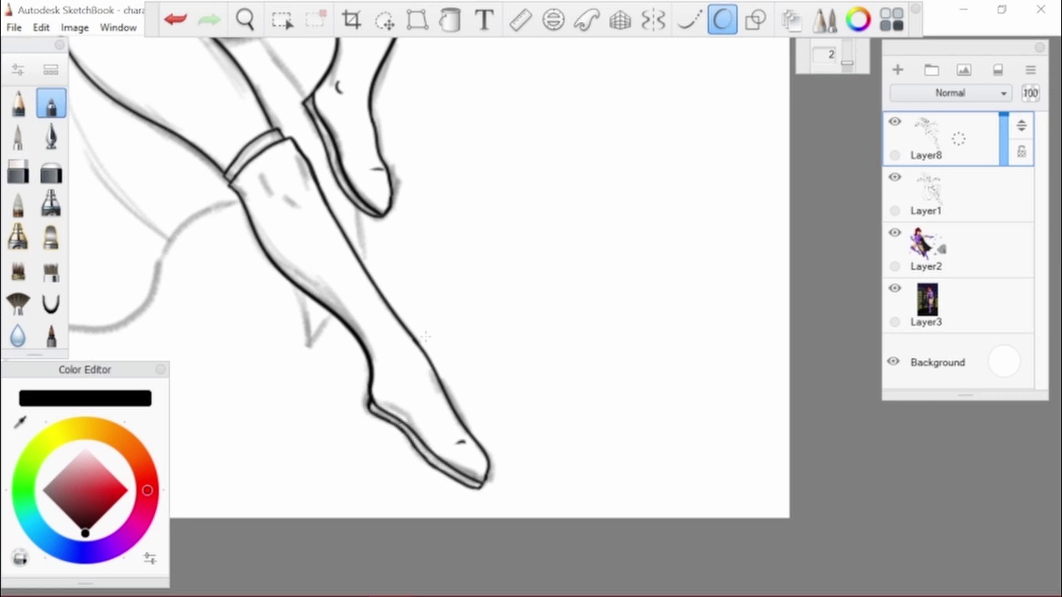
Ink the extended leg's ankle and knee marks and the cape edges visible behind the legs
key(space)
drag(344, 220, 406, 111)
key(space)
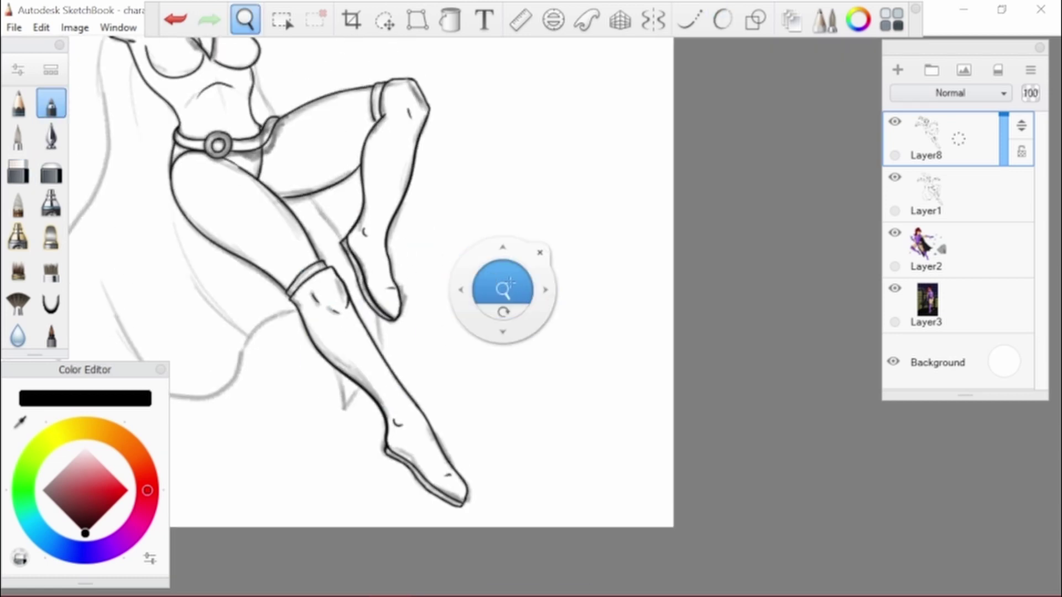
drag(510, 291, 442, 299)
key(space)
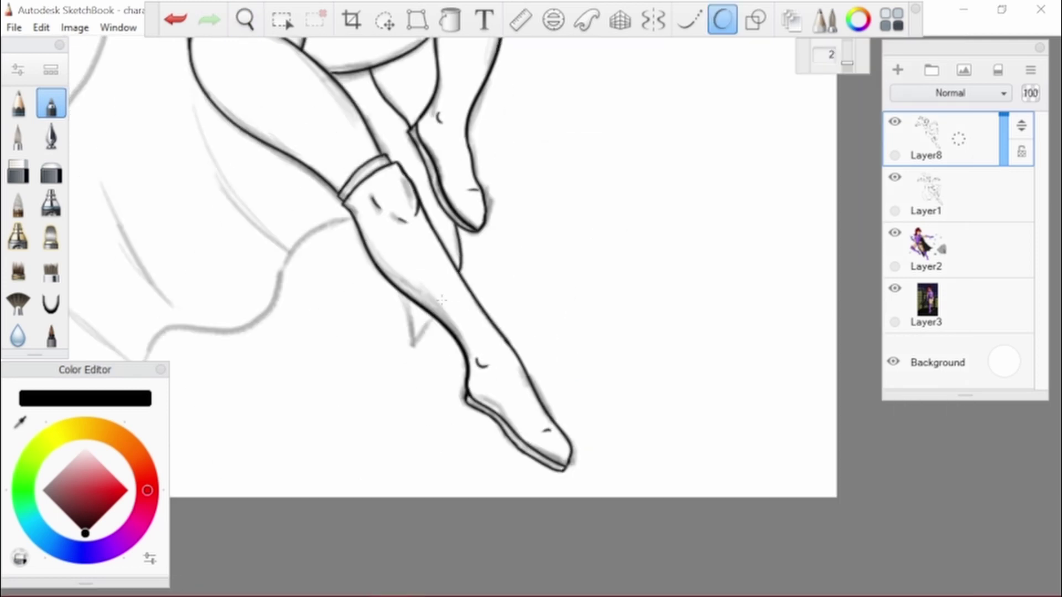
Ink the large sweep of the cape with its folds and lower edge, and hide the rough sketch on Layer1
key(space)
drag(374, 303, 337, 354)
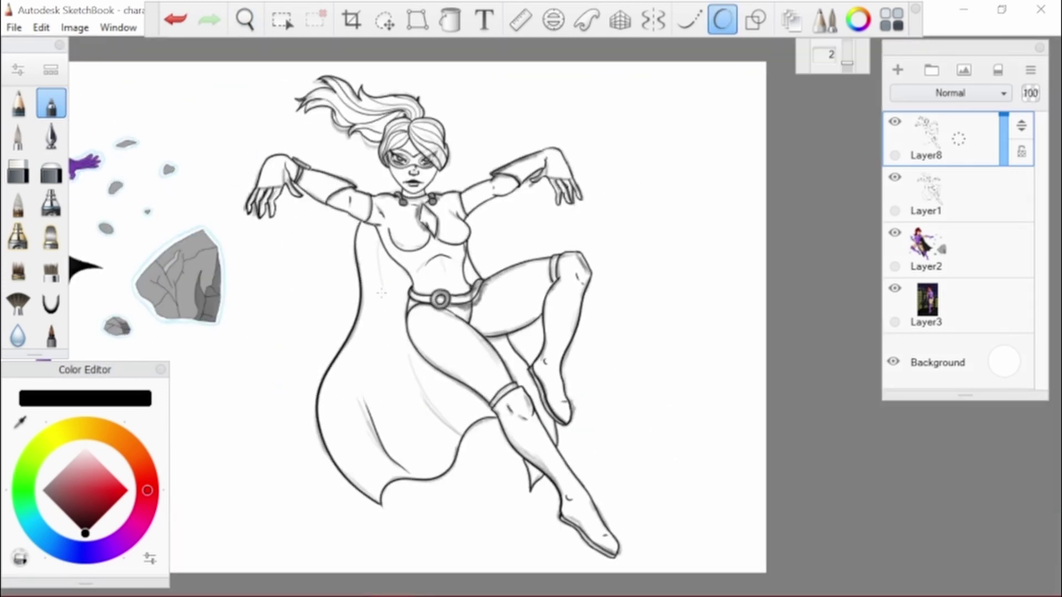
key(space)
drag(505, 318, 486, 450)
click(894, 177)
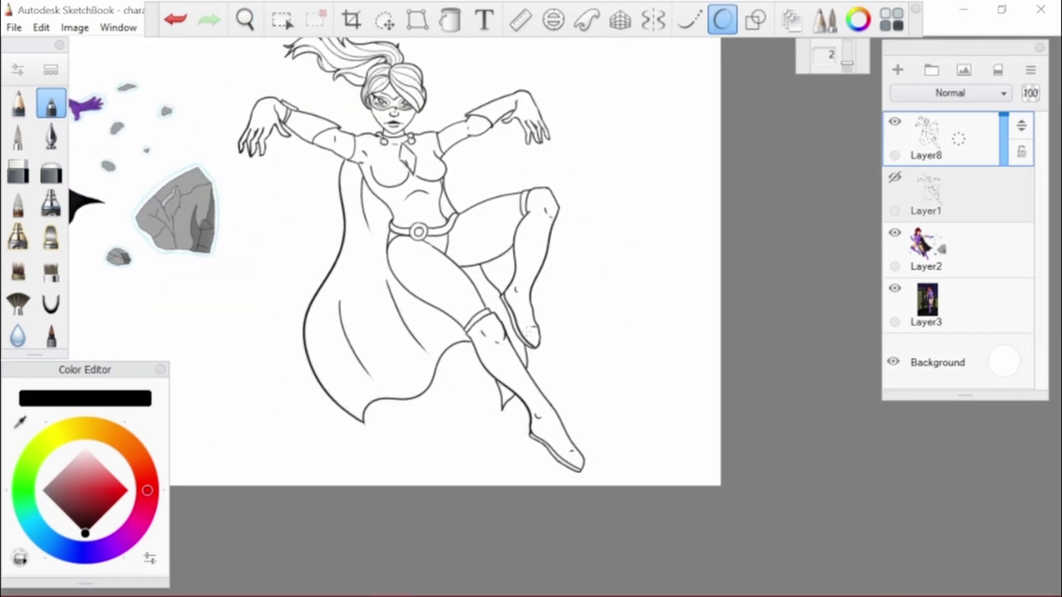
Thicken the outer contour of the cape with heavier ink strokes
click(722, 19)
scroll(387, 332, up, 5)
drag(426, 498, 418, 197)
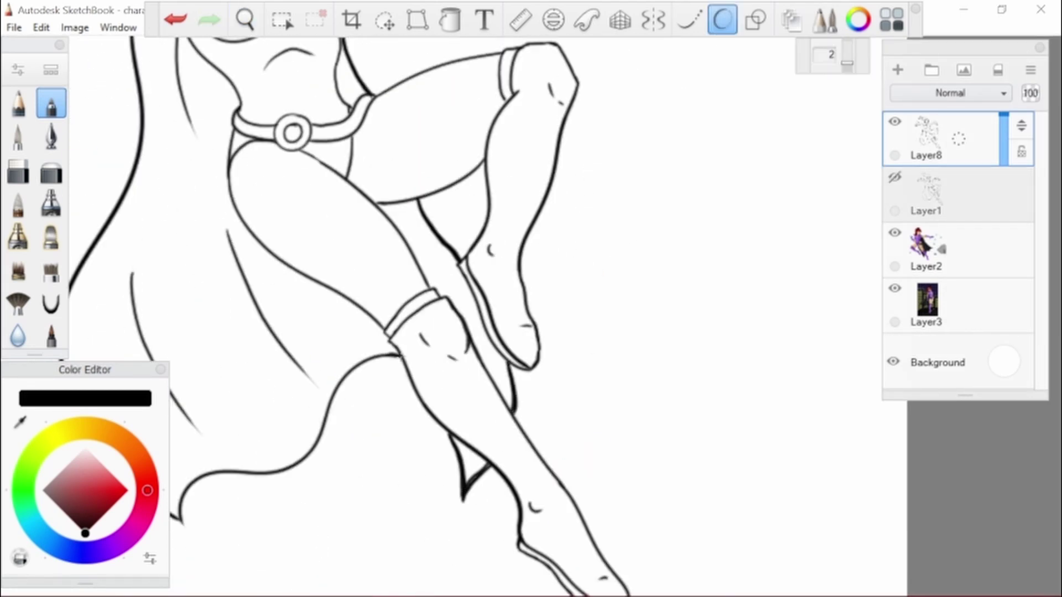
scroll(420, 332, down, 5)
key(space)
drag(320, 387, 359, 188)
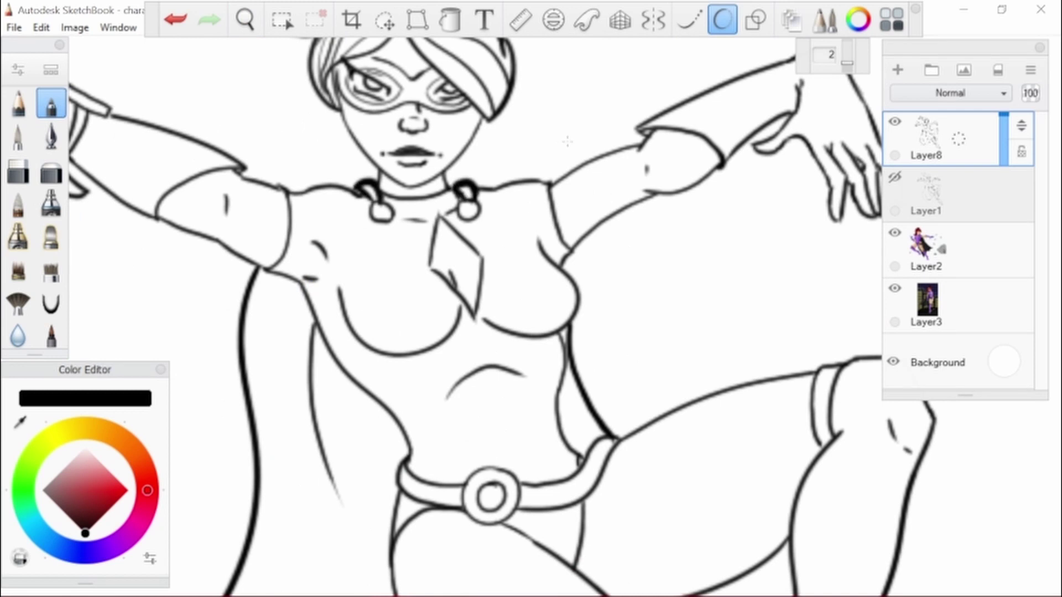
Thicken the outlines of the chest diamond, torso sides, hips, sleeve openings and shoulders
drag(430, 266, 477, 319)
mouse_move(553, 246)
mouse_down()
mouse_move(581, 467)
mouse_move(572, 567)
mouse_up()
drag(542, 545, 390, 578)
drag(410, 431, 393, 575)
drag(302, 288, 409, 437)
drag(263, 265, 288, 208)
drag(277, 191, 360, 188)
drag(481, 188, 573, 249)
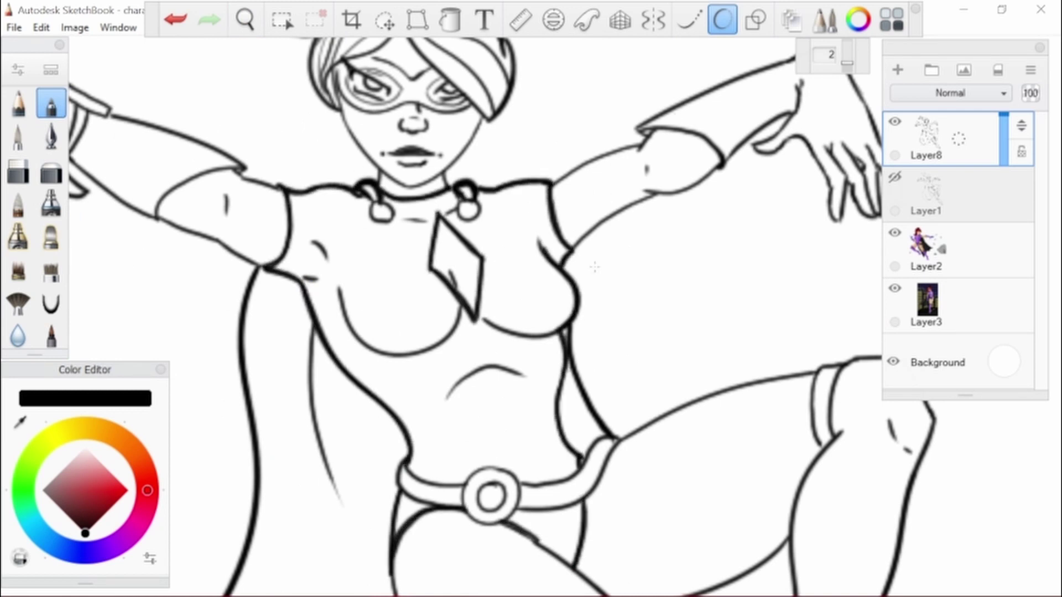
Thicken the extended leg's boot and foot outlines and the cape's lower edge and tips behind the legs
scroll(531, 442, up, 2)
drag(476, 398, 314, 207)
drag(437, 231, 606, 512)
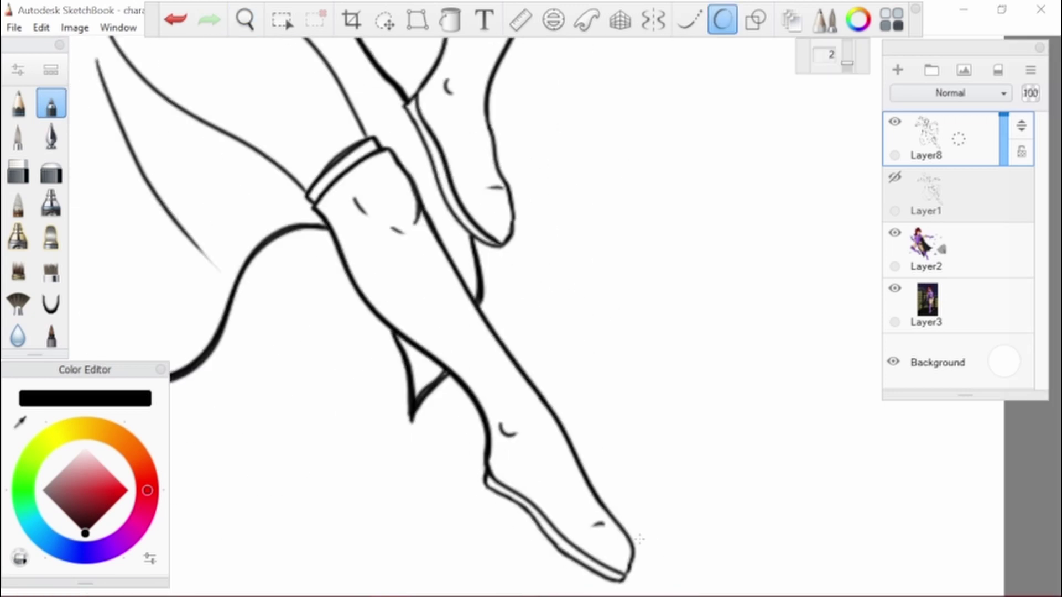
drag(498, 387, 354, 199)
drag(482, 355, 477, 391)
drag(342, 284, 475, 397)
drag(387, 222, 429, 495)
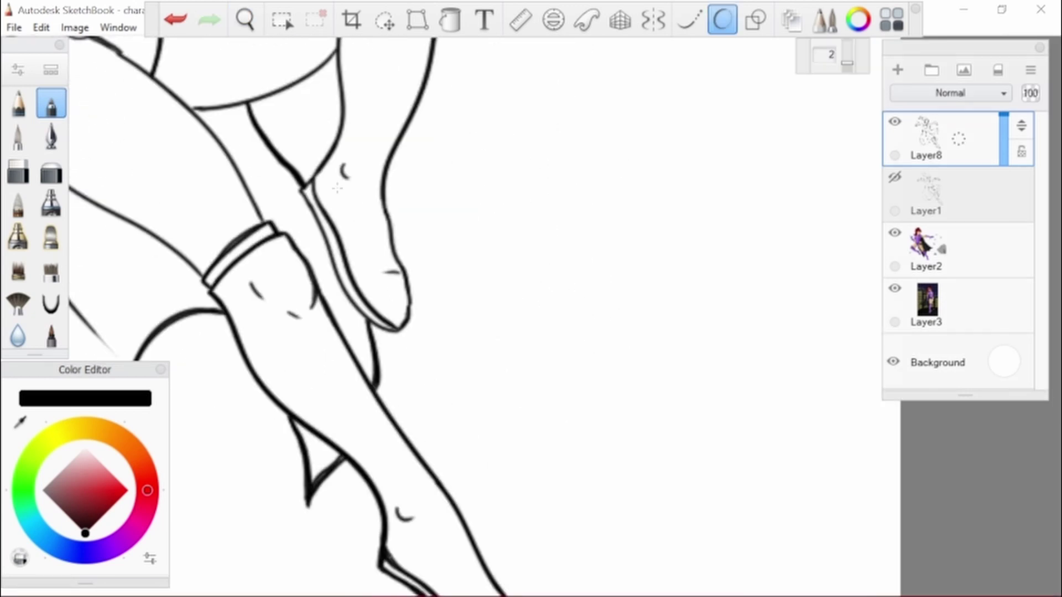
Thicken the raised leg's boot contours, including the foot, shin, calf, knee and boot band
mouse_move(302, 182)
mouse_down()
mouse_move(395, 331)
mouse_move(382, 200)
mouse_up()
drag(388, 210, 354, 464)
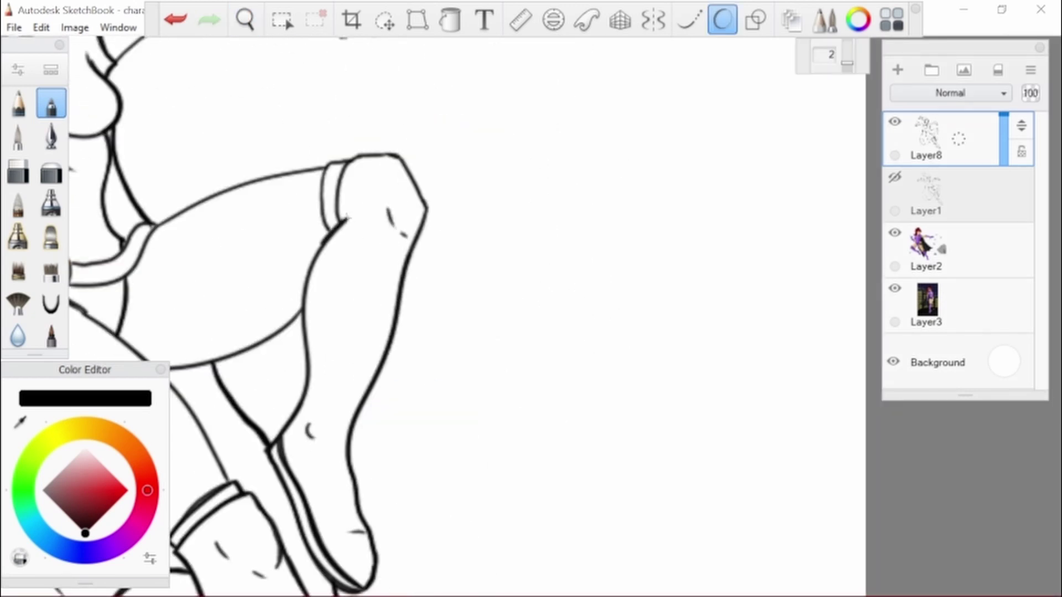
drag(324, 241, 279, 429)
drag(358, 155, 335, 221)
drag(320, 296, 387, 595)
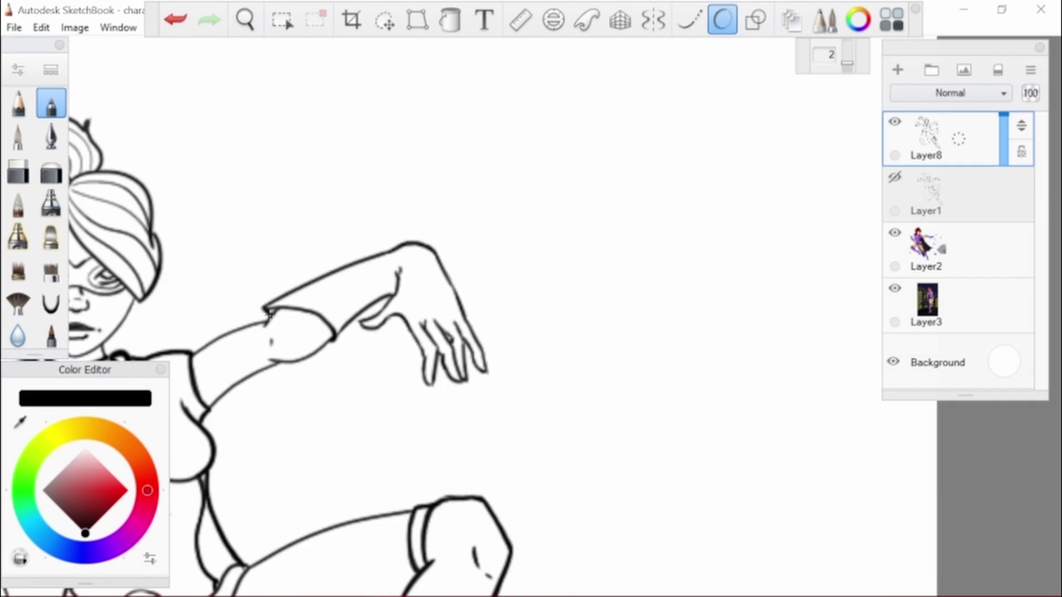
Thicken the outline of the glove above the raised leg, along the cuff, forearm and fingers
drag(265, 308, 404, 247)
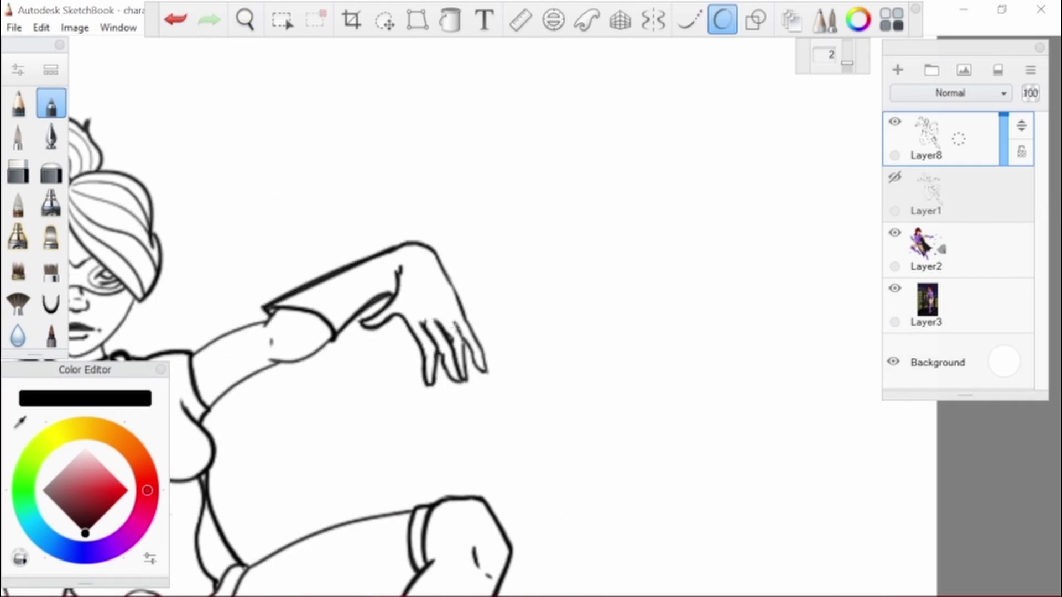
drag(466, 311, 487, 371)
drag(487, 376, 498, 467)
drag(348, 260, 436, 289)
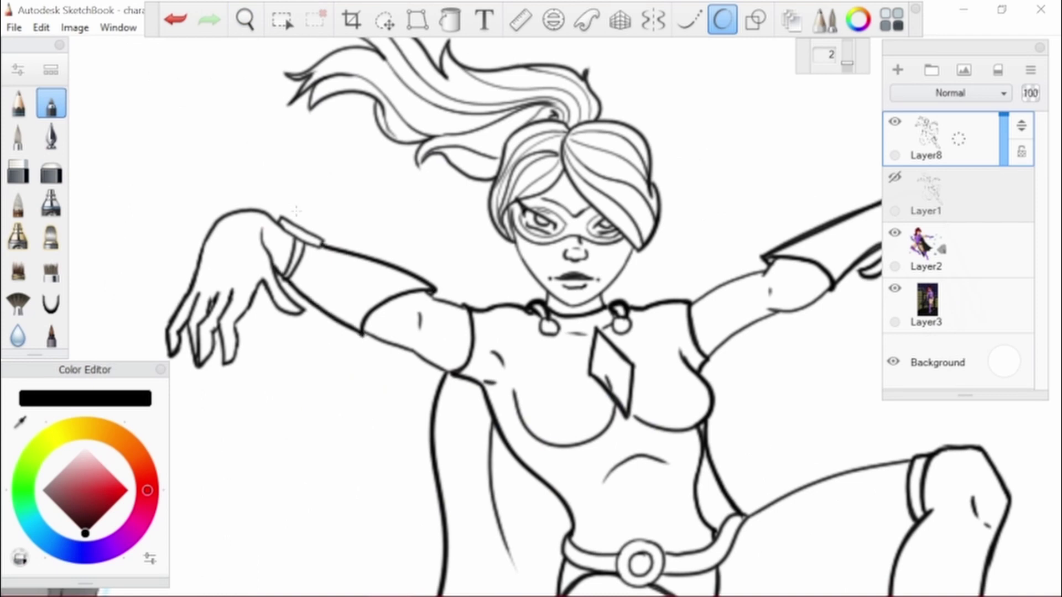
Thicken the outline of the other glove, covering the hand, thumb, wristband, forearm and cuff
drag(296, 212, 198, 297)
drag(263, 228, 288, 316)
mouse_move(344, 415)
mouse_down()
mouse_move(354, 421)
mouse_move(359, 387)
mouse_up()
drag(325, 329, 396, 359)
drag(292, 338, 478, 398)
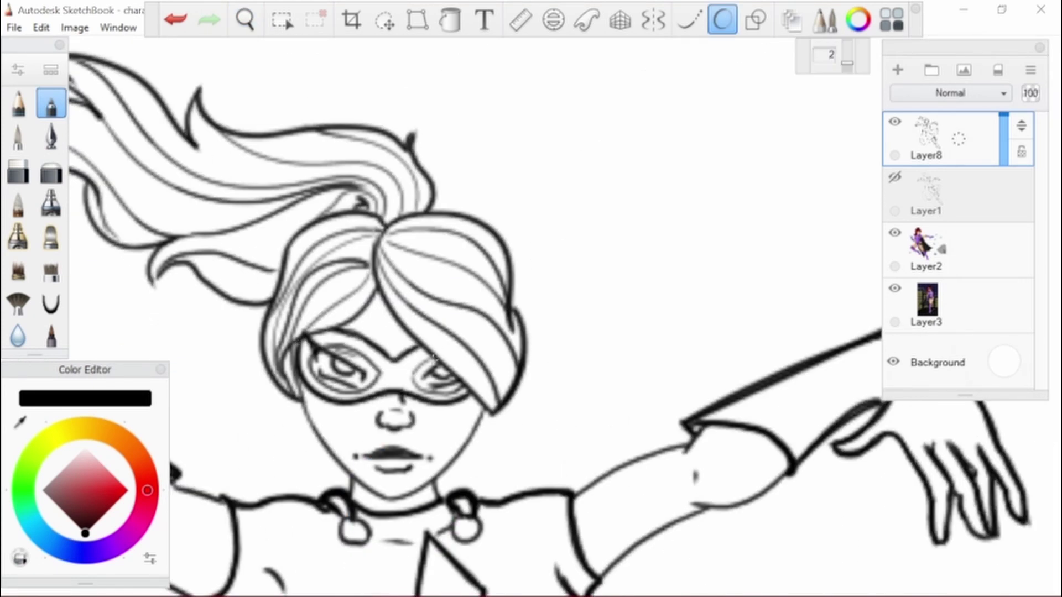
Thicken the outlines of the mask and the hair around the face
mouse_move(434, 358)
mouse_down()
mouse_move(409, 387)
mouse_move(443, 343)
mouse_up()
drag(252, 260, 362, 405)
drag(531, 332, 560, 317)
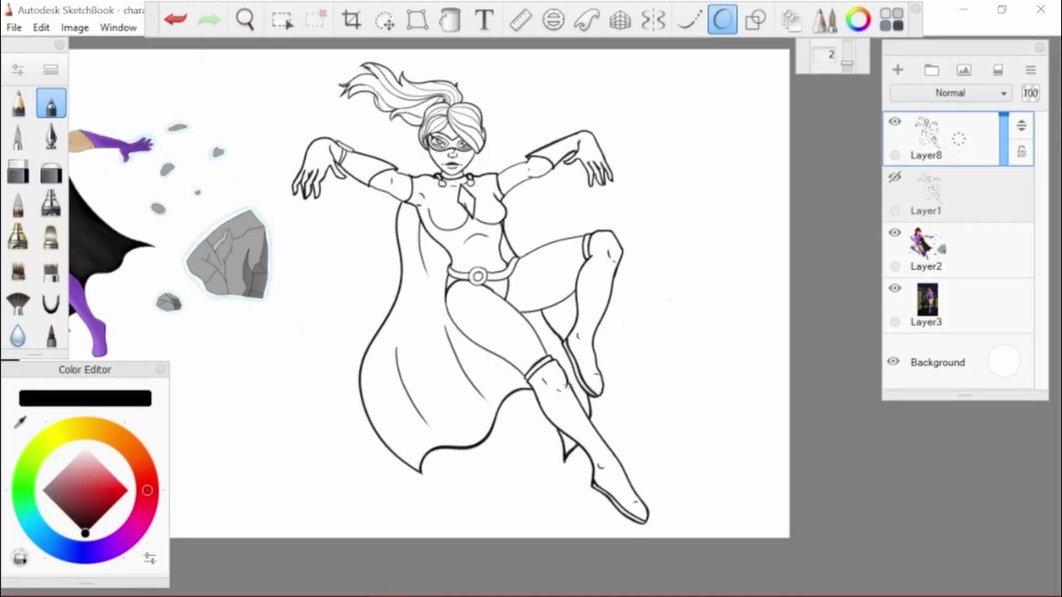
Add a layer beneath the line art and color the face, arms, chest opening and thighs with the reference figure's skin tone
key(ctrl+shift+n)
drag(532, 319, 468, 314)
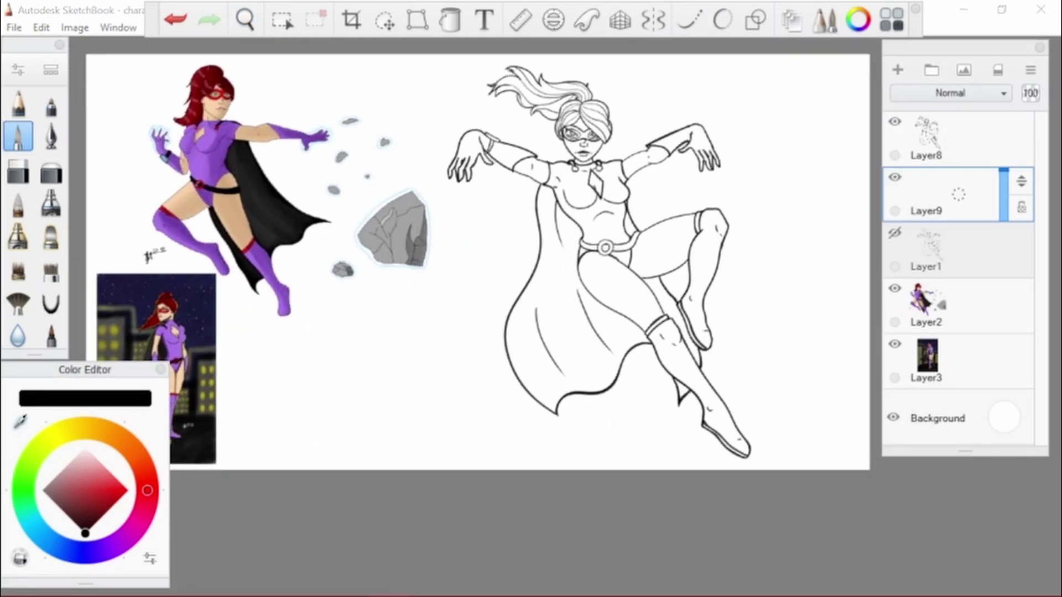
alt+click(192, 218)
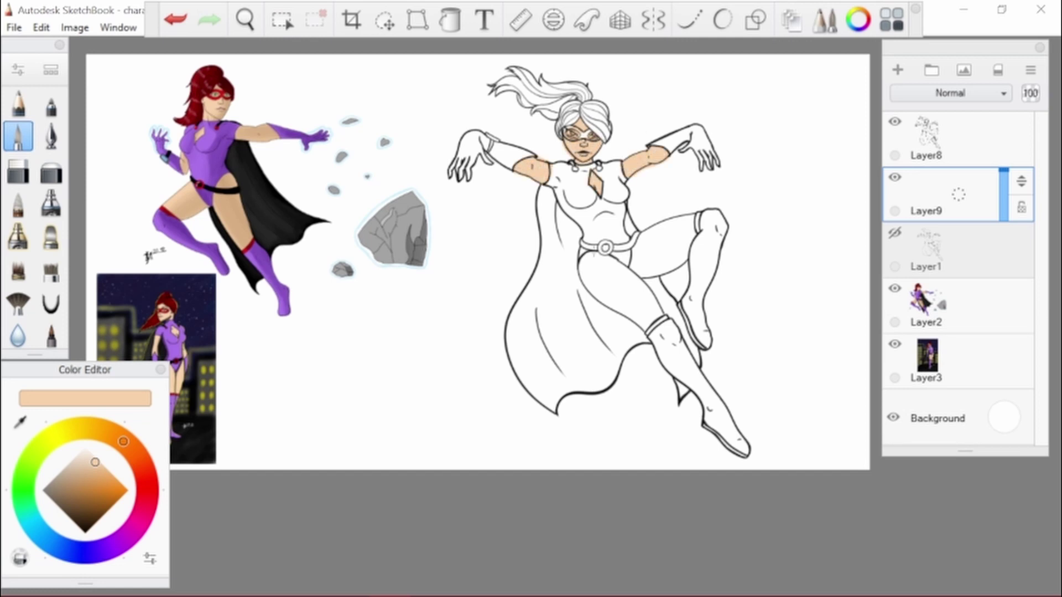
click(658, 246)
click(614, 288)
Add a new layer and fill the hair with the dark red sampled from the reference figure
key(ctrl+shift+n)
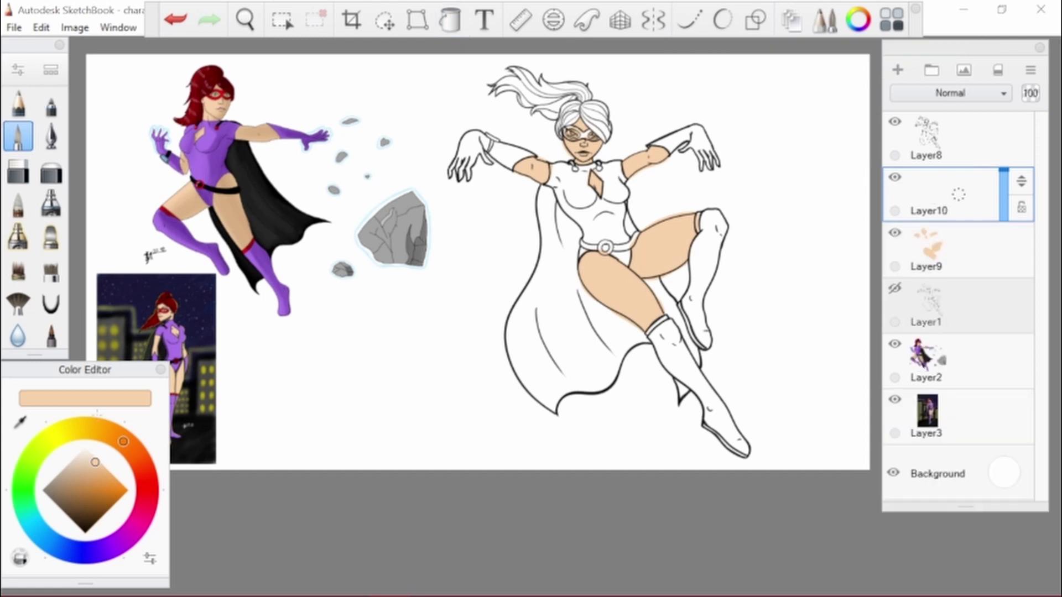
alt+click(201, 106)
drag(496, 87, 520, 92)
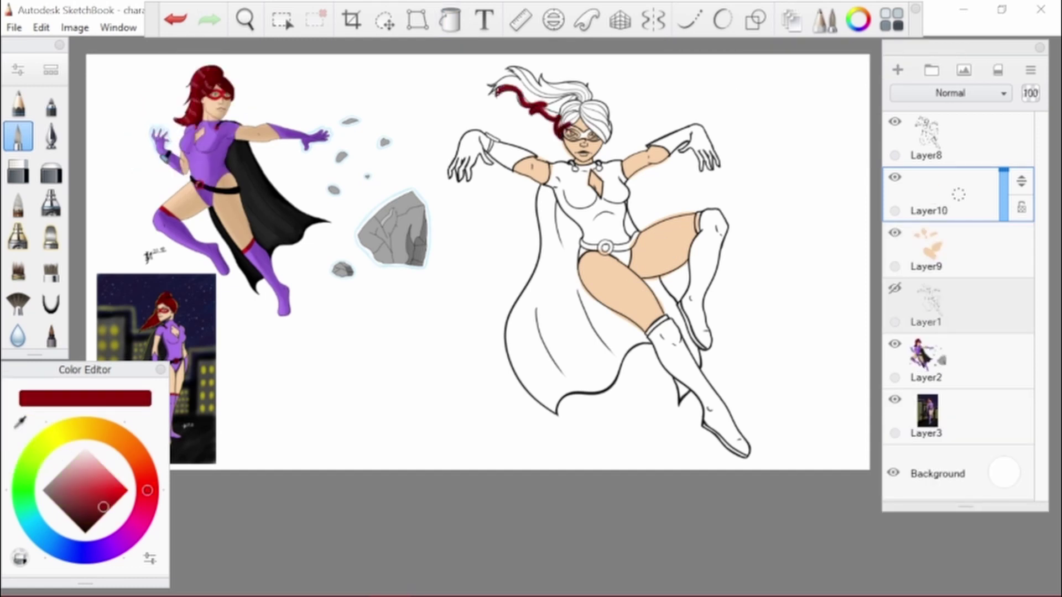
click(450, 20)
click(553, 100)
Paint the eyes white on a new layer and the irises green on another new layer
key(ctrl+shift+n)
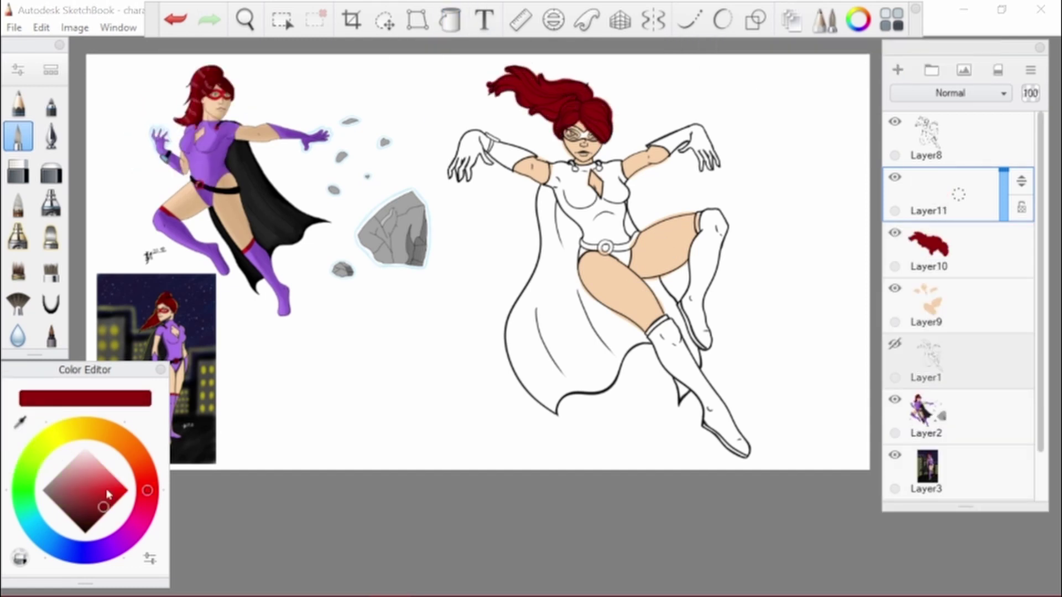
click(85, 447)
drag(568, 133, 598, 139)
key(ctrl+shift+n)
alt+click(213, 94)
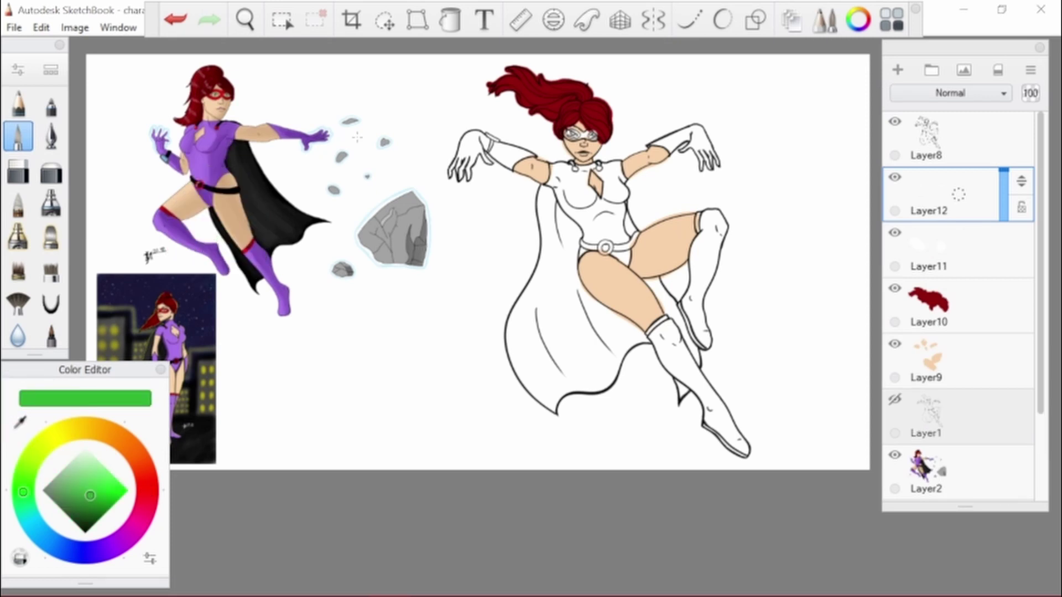
On a new layer, paint the mask, cape clasps, belt buckle and boot bands bright red
key(ctrl+shift+n)
alt+click(216, 221)
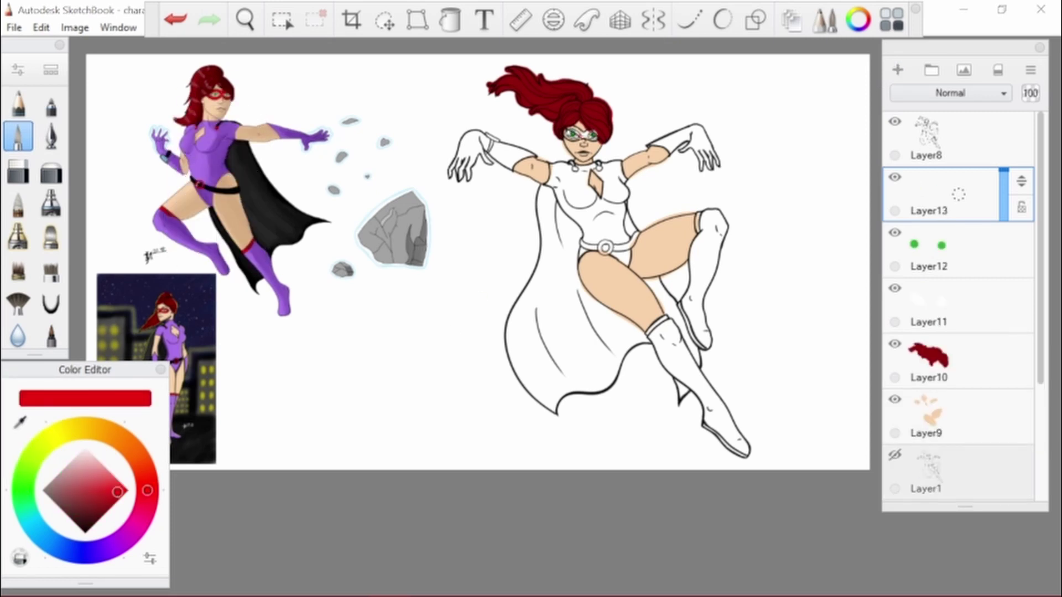
drag(698, 211, 701, 232)
On a new layer, color both gloves with the purple sampled from the reference costume
key(ctrl+shift+n)
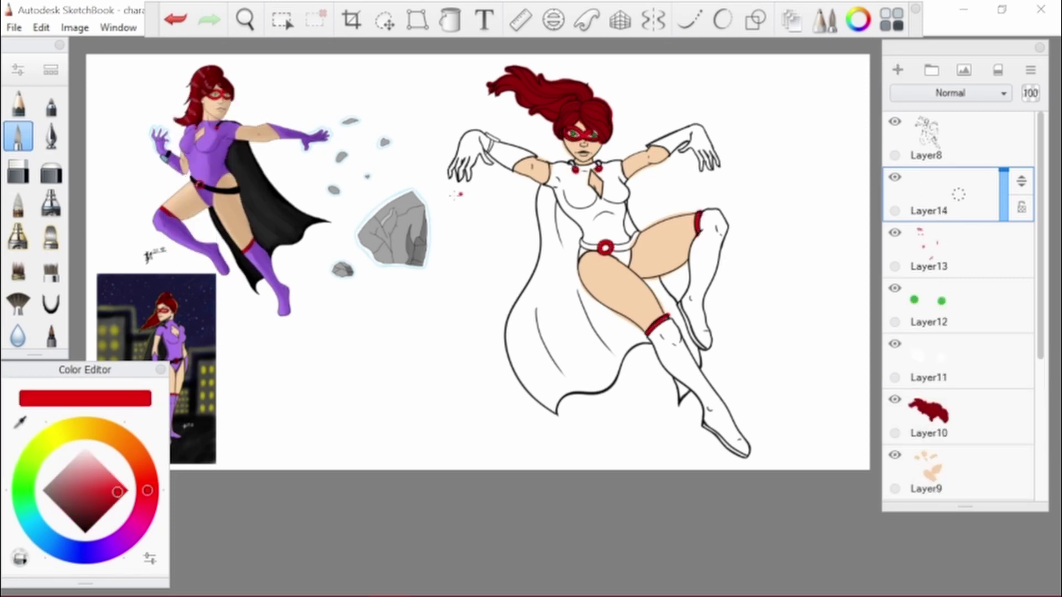
alt+click(190, 387)
drag(451, 162, 456, 176)
drag(492, 130, 458, 156)
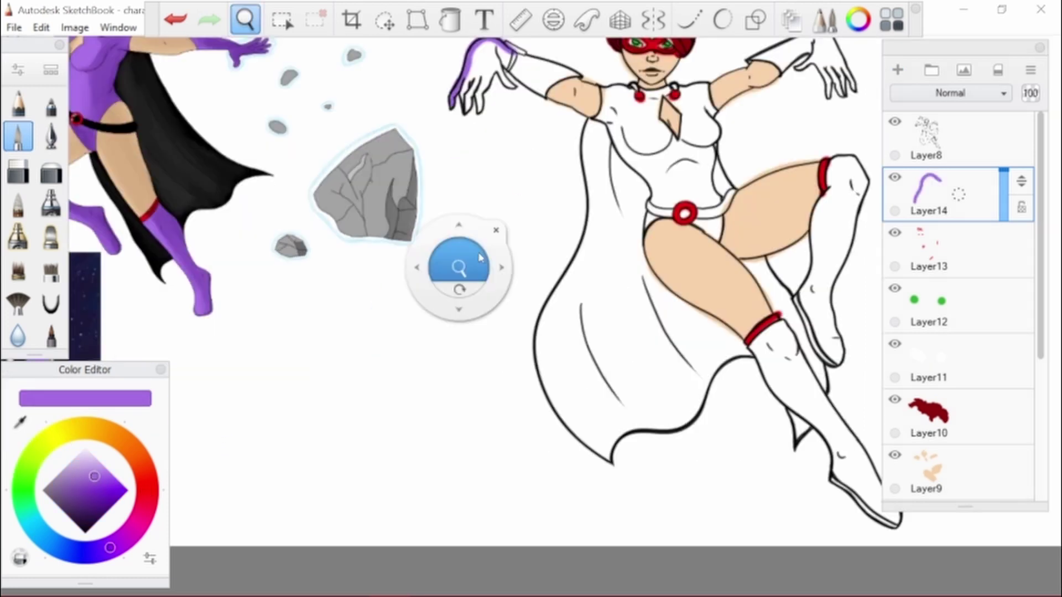
drag(462, 260, 475, 244)
drag(305, 169, 357, 182)
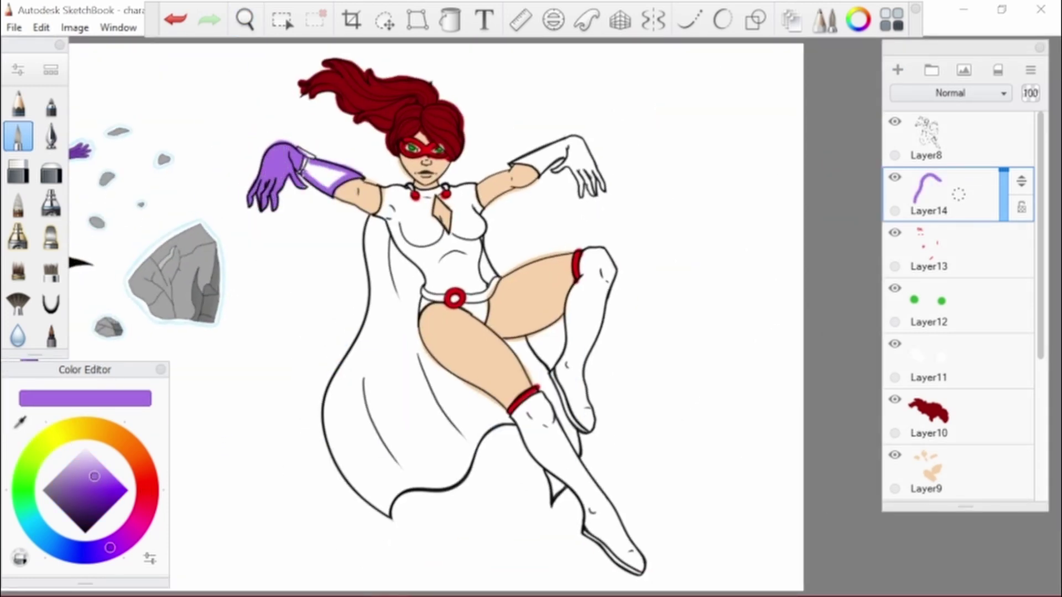
drag(587, 183, 540, 158)
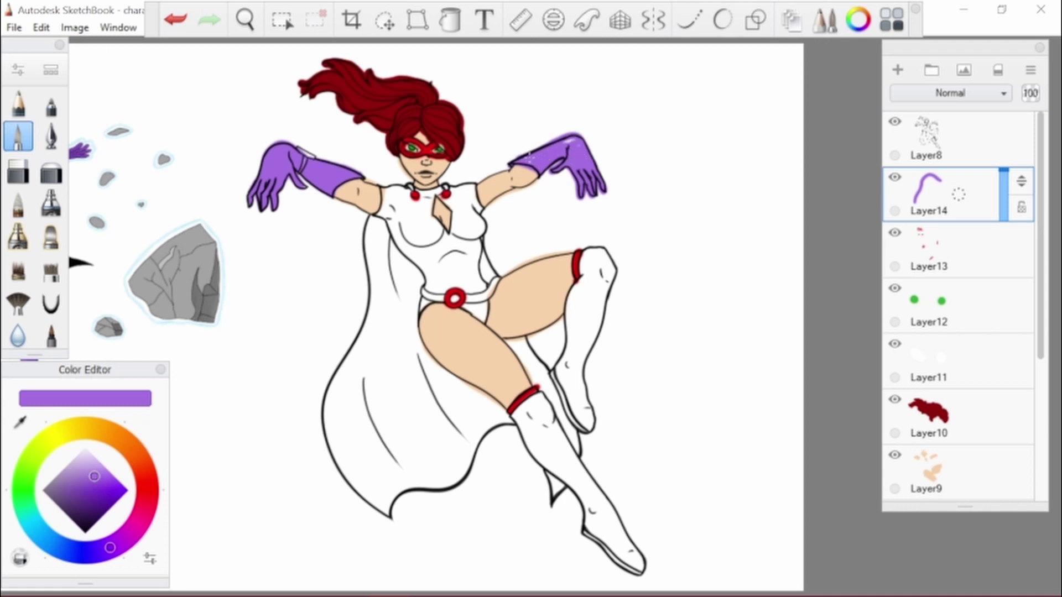
Outline and fill the bodysuit and both boots with the same purple
drag(430, 284, 416, 198)
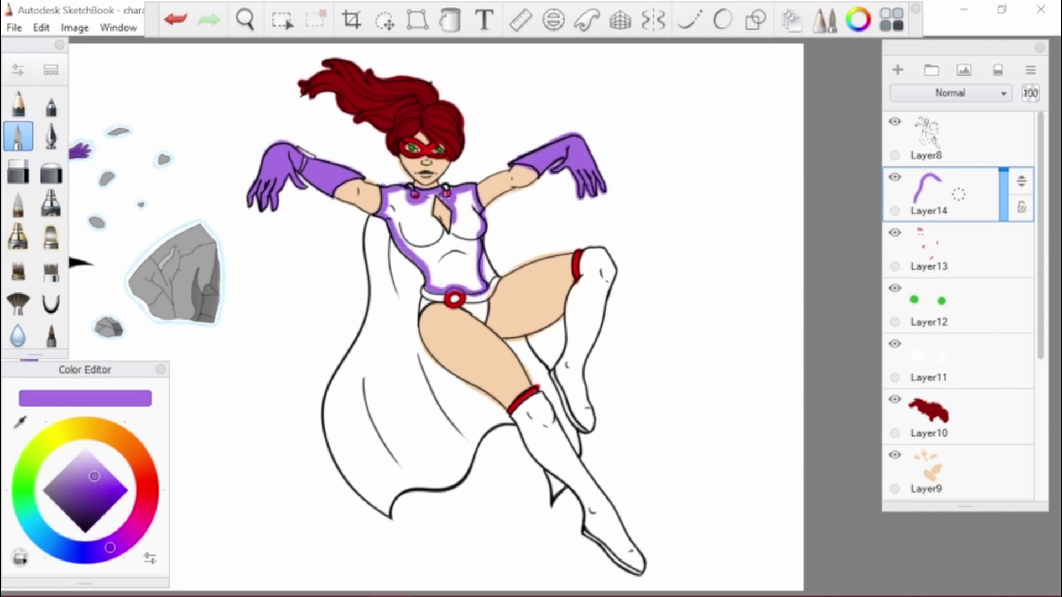
mouse_move(541, 396)
mouse_down()
mouse_move(614, 559)
mouse_move(558, 365)
mouse_move(597, 249)
mouse_move(553, 376)
mouse_up()
key(f)
click(476, 260)
click(451, 20)
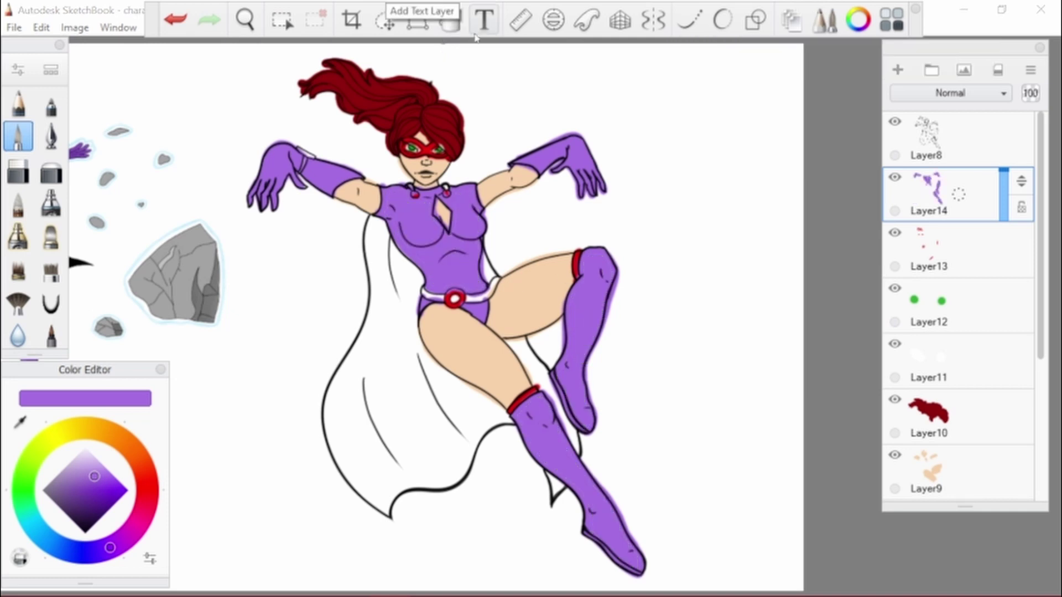
Add a new layer and paint the belt, wristband and cape clasp loops near-black
click(898, 70)
click(81, 528)
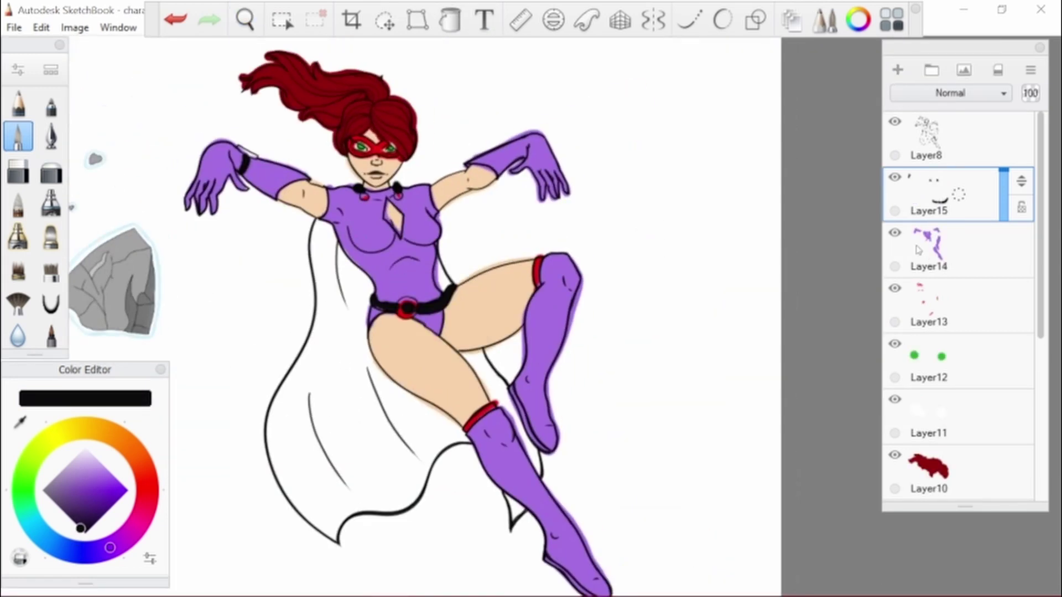
Fill the cape with near-black on a new layer below the belt layer and lower that layer's opacity to 67
key(ctrl+shift+n)
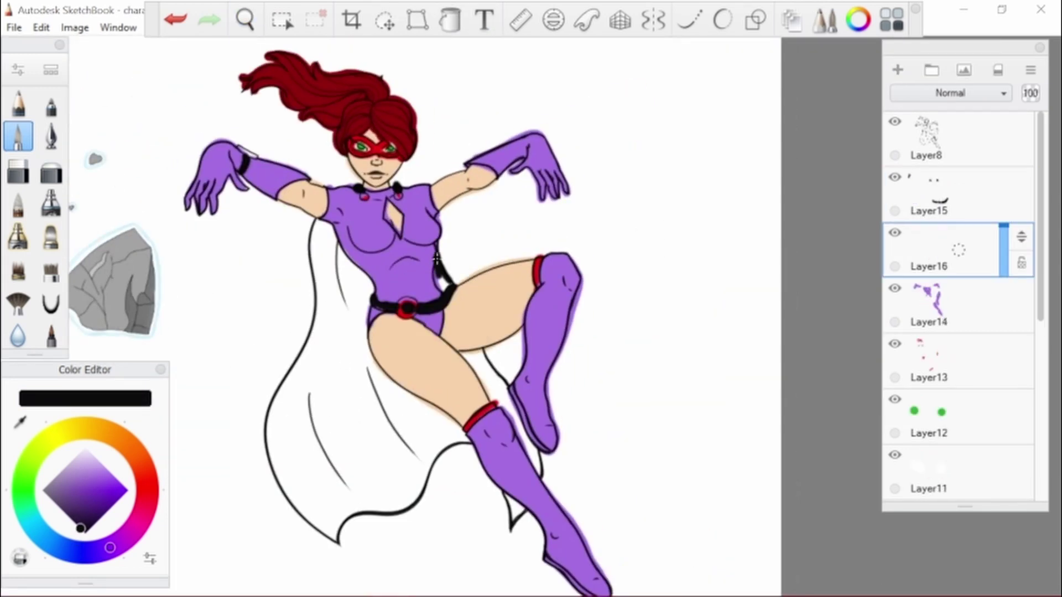
mouse_move(436, 258)
mouse_down()
mouse_move(331, 232)
mouse_move(470, 498)
mouse_move(272, 355)
mouse_move(483, 350)
mouse_move(523, 443)
mouse_up()
drag(506, 489, 523, 531)
click(451, 20)
click(310, 388)
click(451, 19)
drag(1003, 226, 1003, 243)
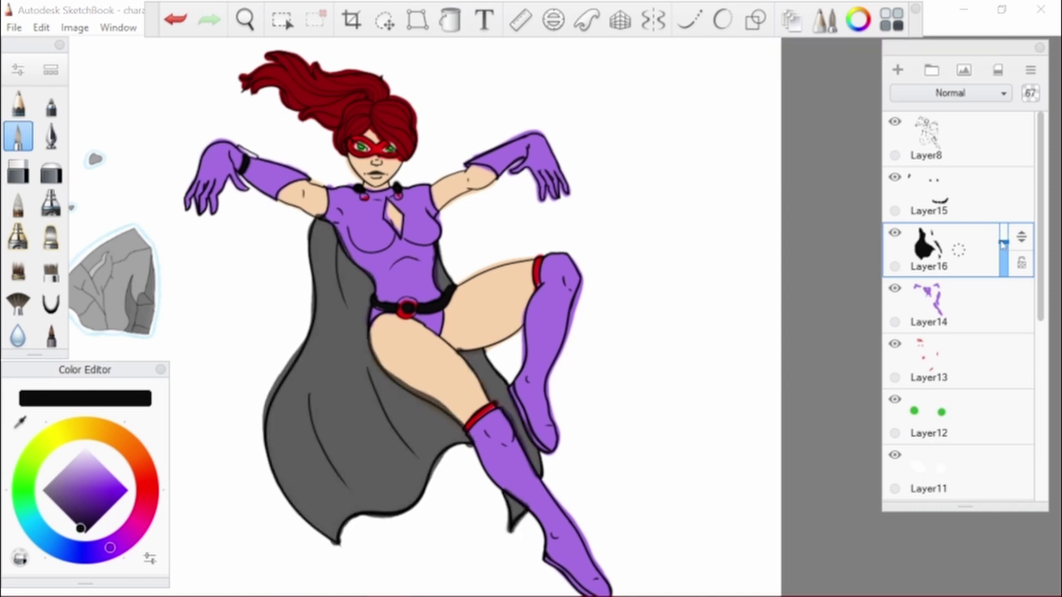
Hide the cape layer, set the opacity of belt layer Layer15 to 59, and erase its excess color around the clasps
click(941, 194)
key(e)
scroll(313, 156, up, 5)
click(895, 232)
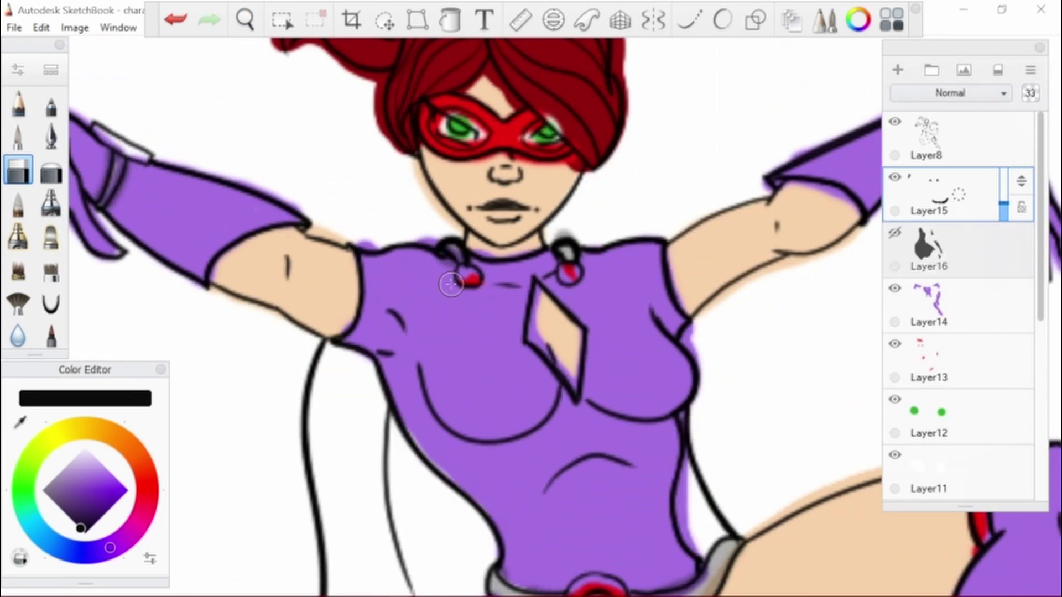
drag(1003, 203, 1003, 189)
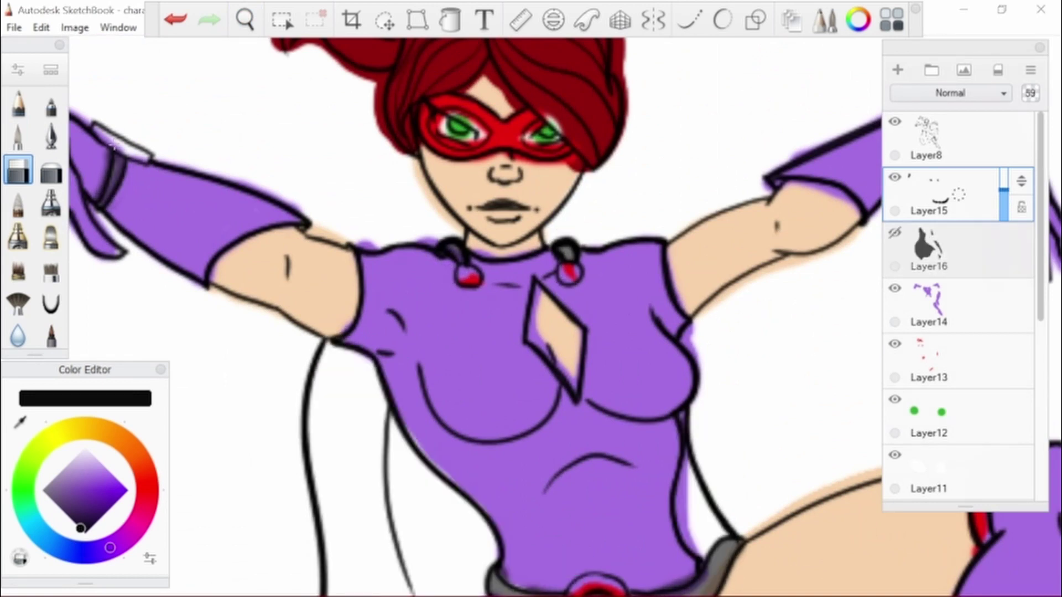
Erase the excess color around the belt on Layer15, then restore that layer's opacity to 100 and show the cape layer
drag(509, 557, 249, 236)
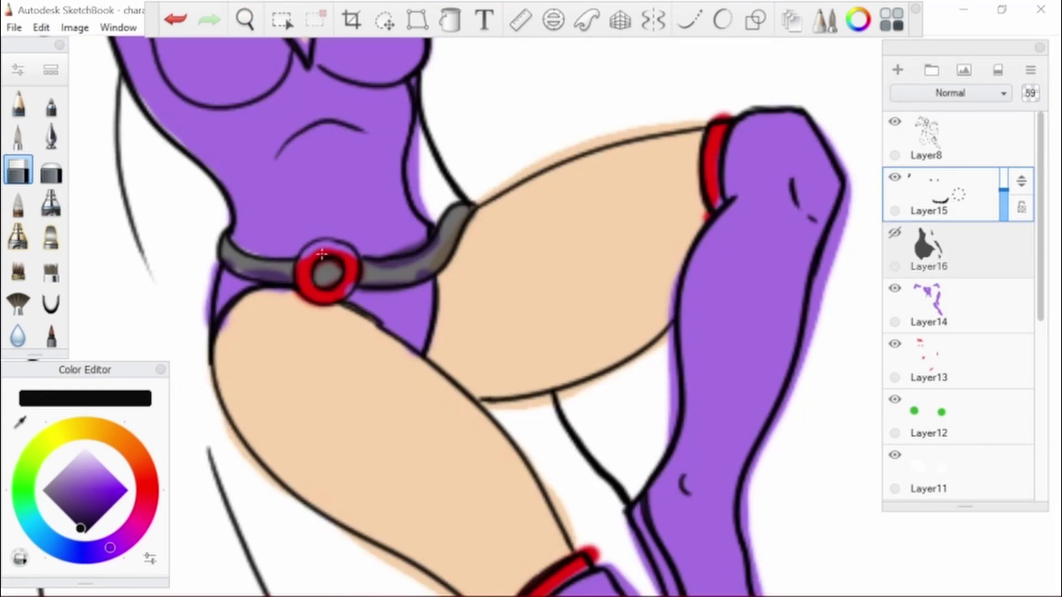
click(895, 232)
key(e)
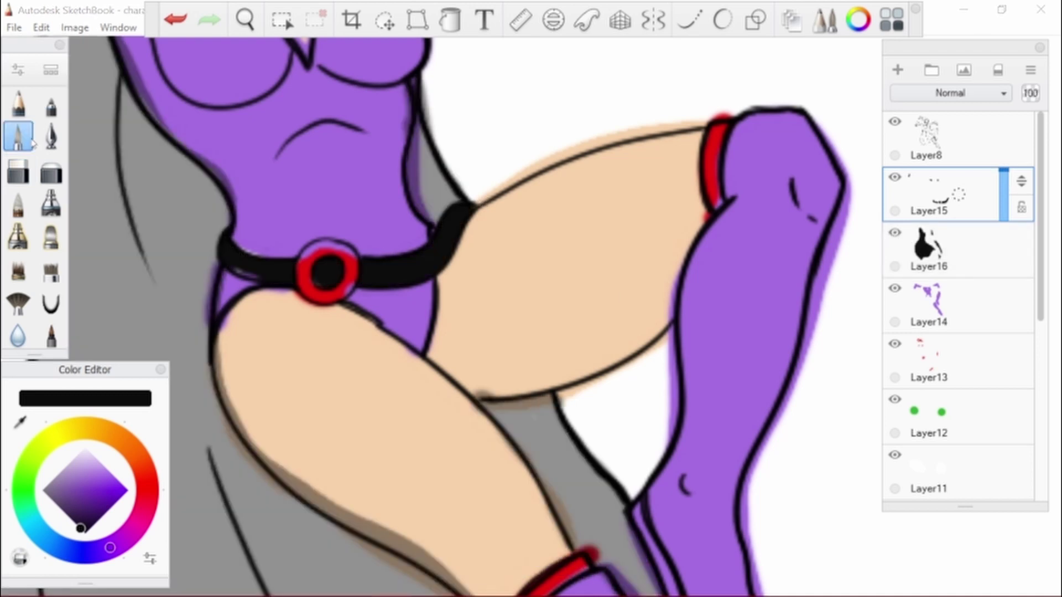
Lower the opacity of cape layer Layer16 to 45 and erase its excess color around the torso and belt
click(941, 249)
scroll(409, 160, down, 2)
drag(409, 161, 432, 279)
key(e)
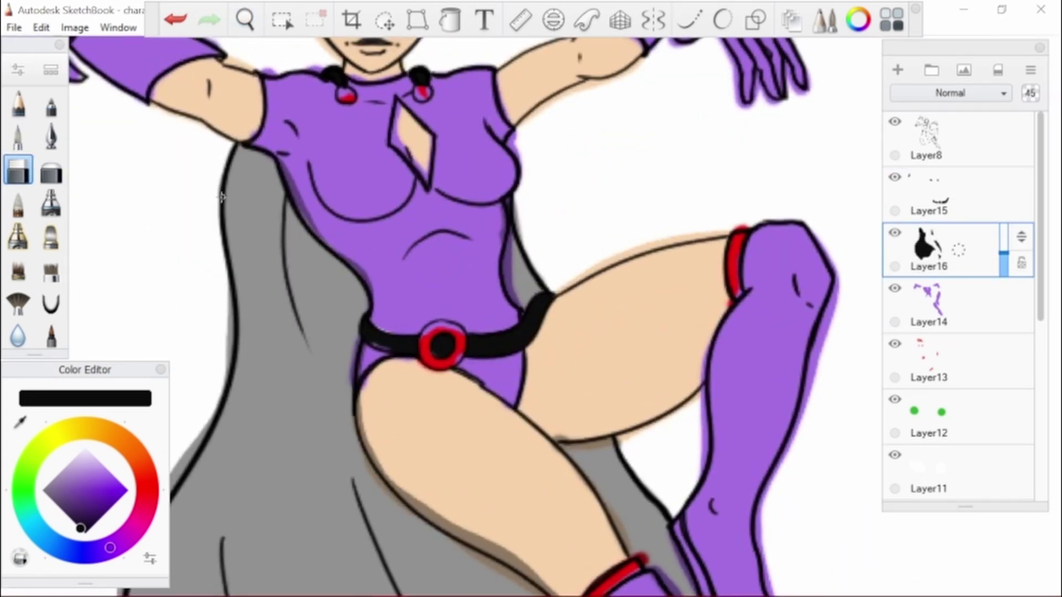
scroll(381, 321, up, 3)
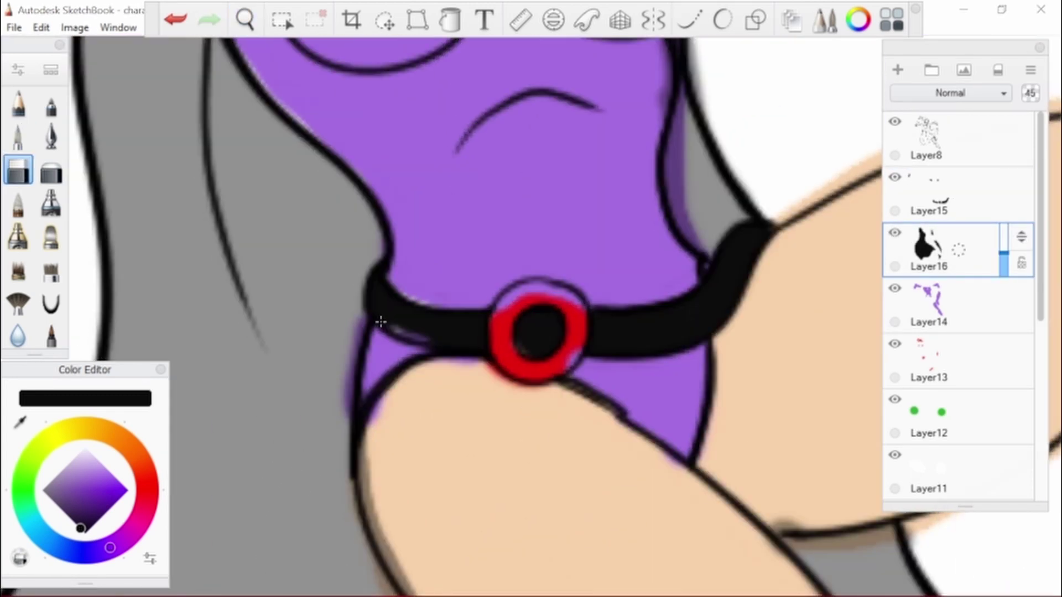
scroll(661, 235, down, 2)
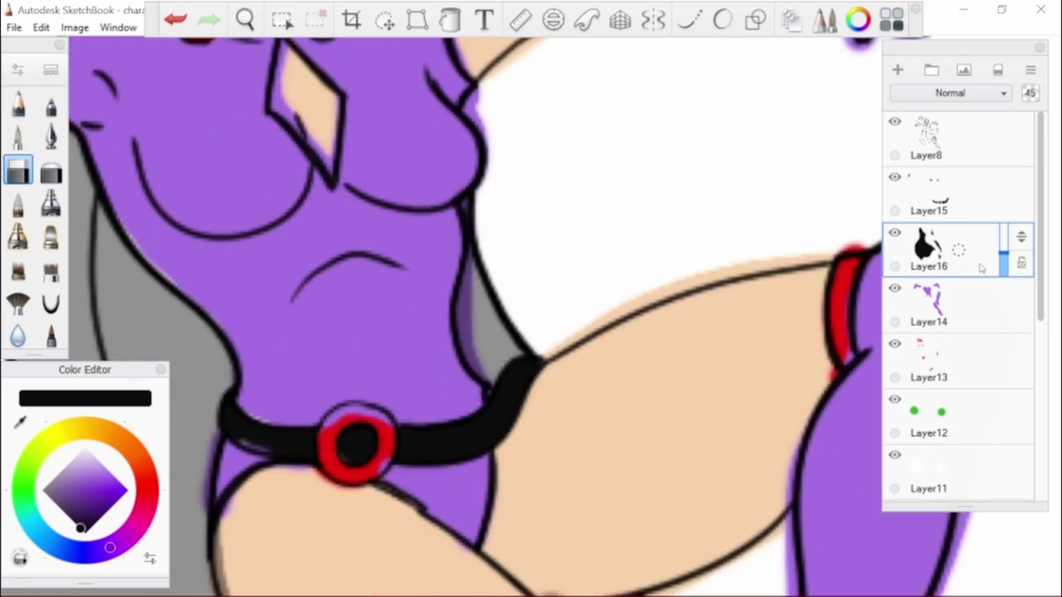
Set the cape layer's opacity to 58 and erase cape color spilling over the legs, boots and lower hem
drag(959, 250, 958, 209)
drag(548, 587, 388, 200)
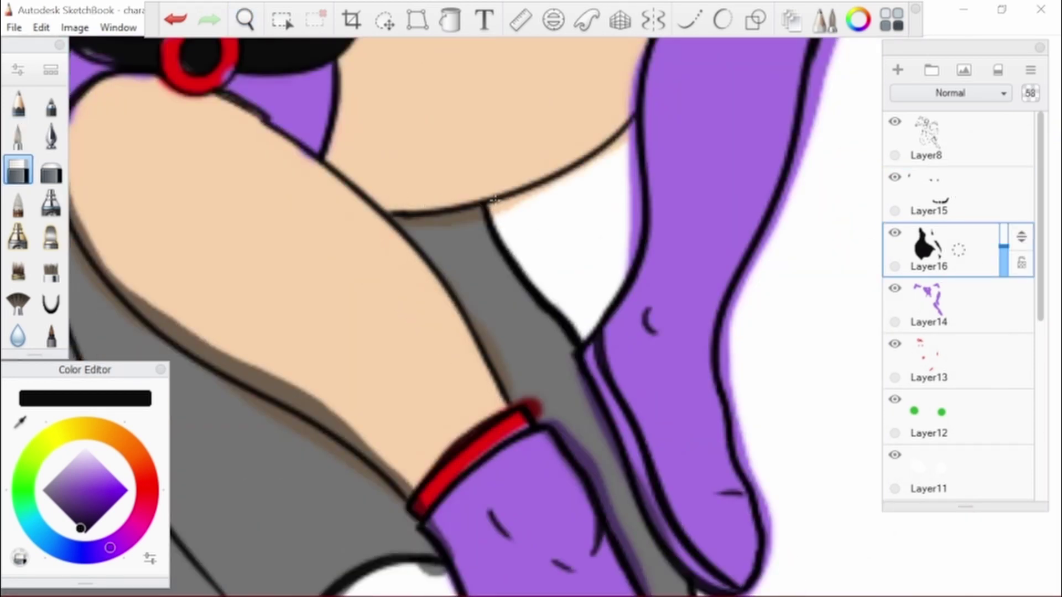
drag(628, 440, 379, 125)
scroll(437, 387, down, 2)
scroll(244, 501, up, 2)
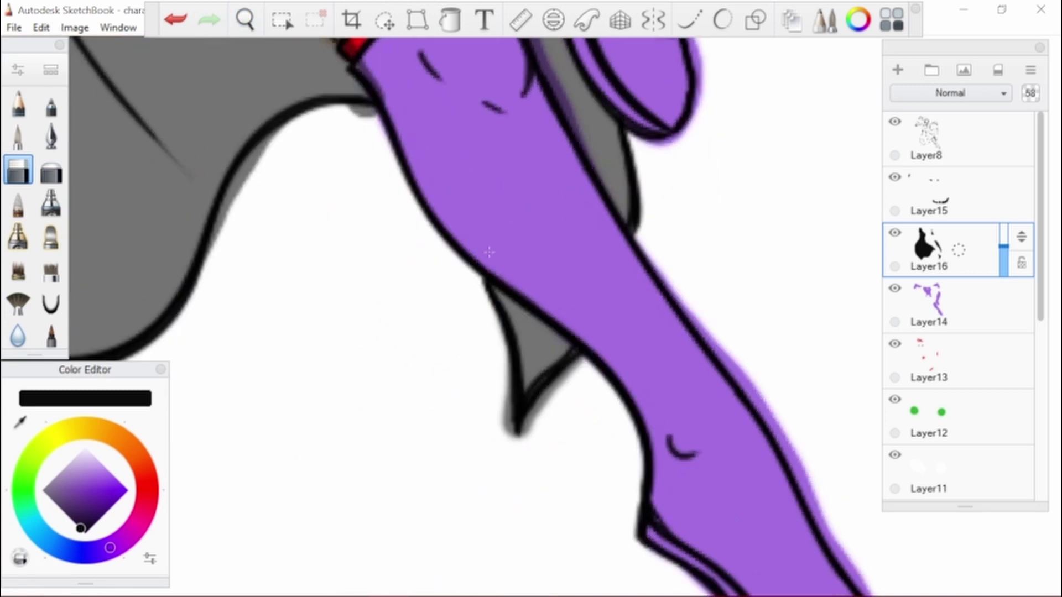
drag(359, 185, 562, 313)
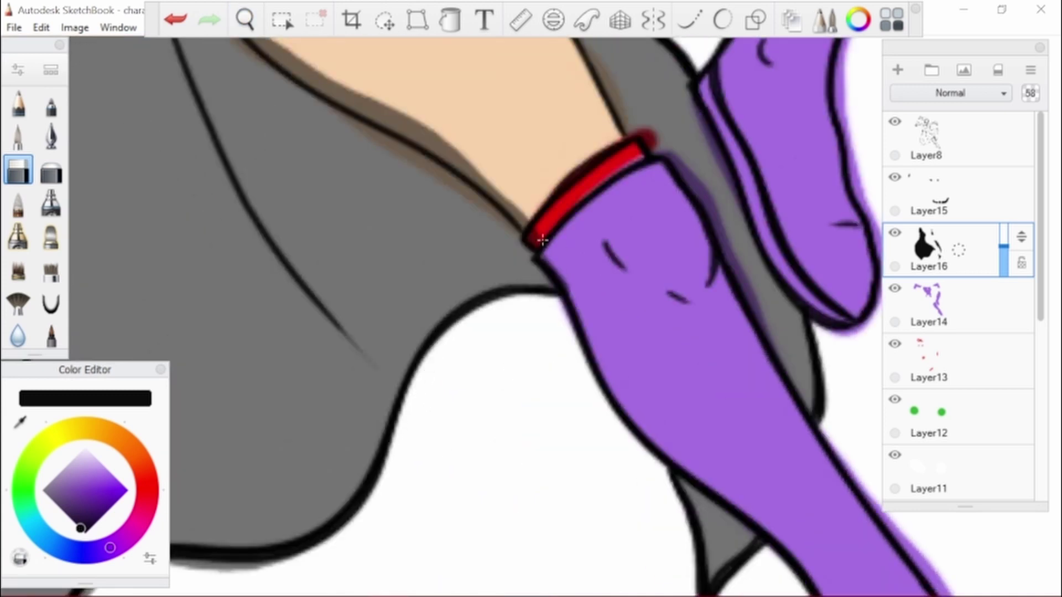
drag(498, 194, 477, 420)
Erase the cape's spill along the thigh and its outer edge, and restore the cape layer's opacity to 100
key(space)
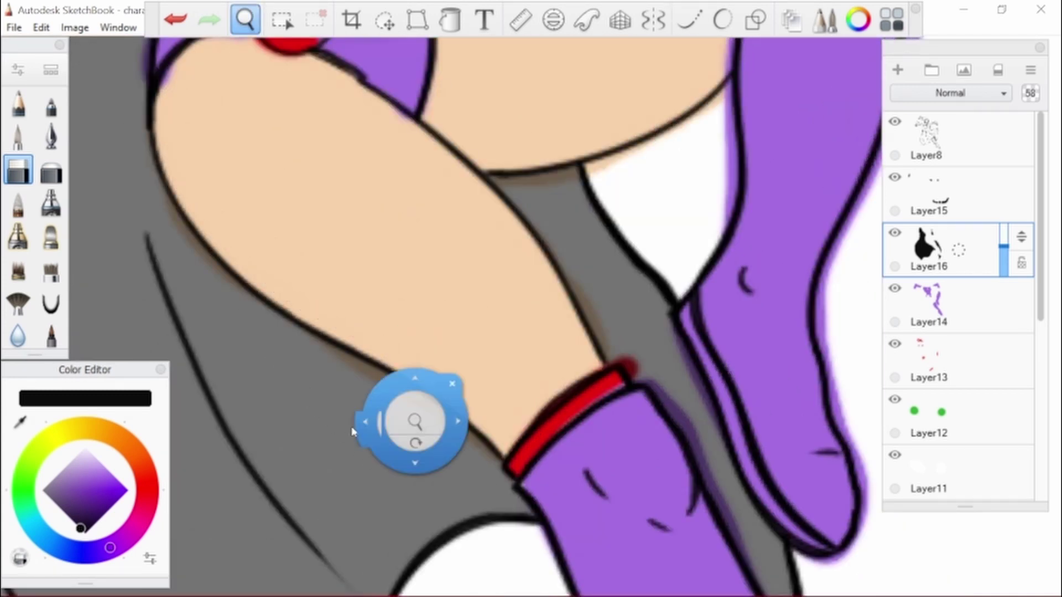
drag(353, 431, 491, 384)
scroll(467, 436, up, 3)
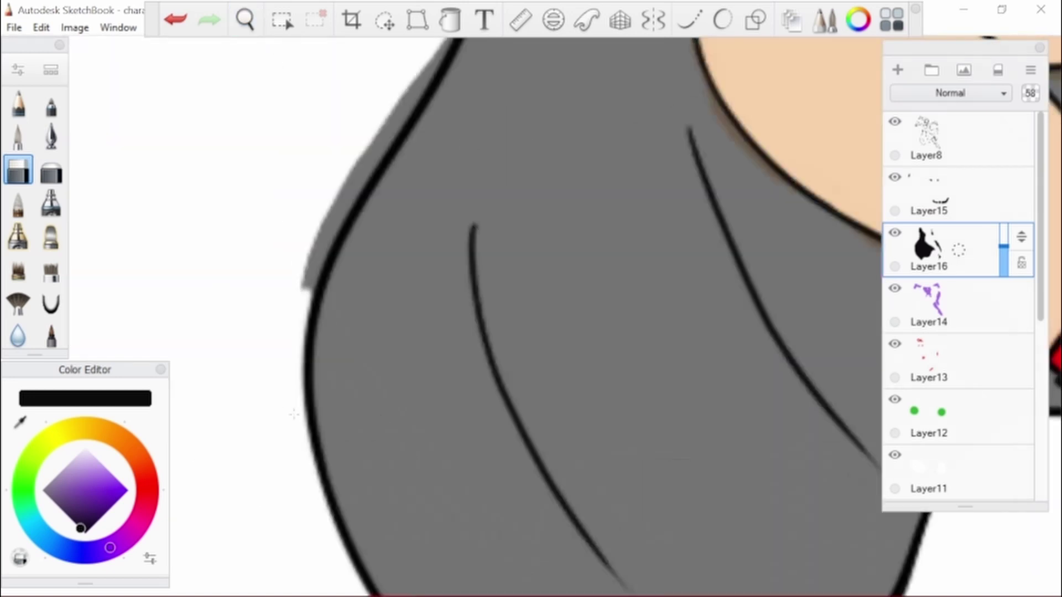
drag(294, 414, 249, 310)
drag(260, 165, 260, 387)
Fill the remaining gaps along the bodysuit's waist and belt with purple on Layer14
click(929, 304)
click(19, 135)
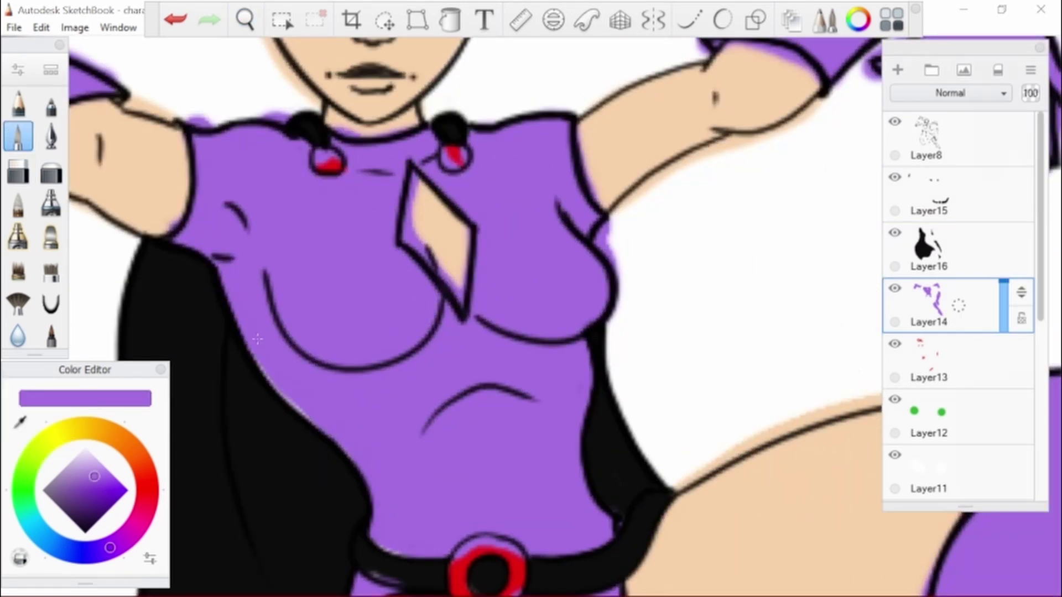
key(space)
drag(257, 339, 457, 526)
scroll(205, 128, up, 4)
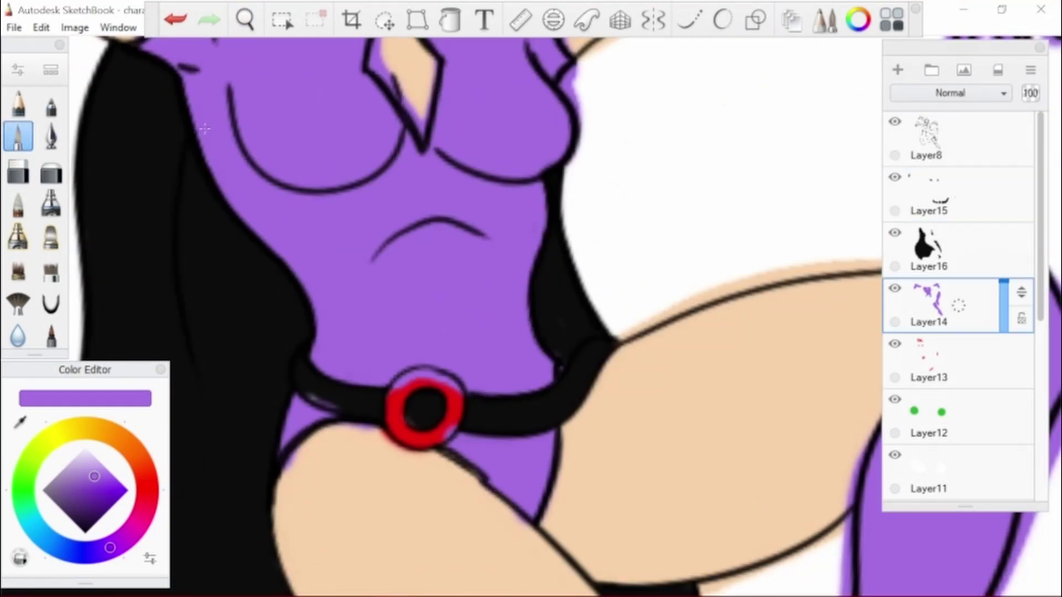
Erase the excess purple around the shoulders and over the red clasp gems on Layer14
alt+click(182, 301)
key(e)
click(952, 307)
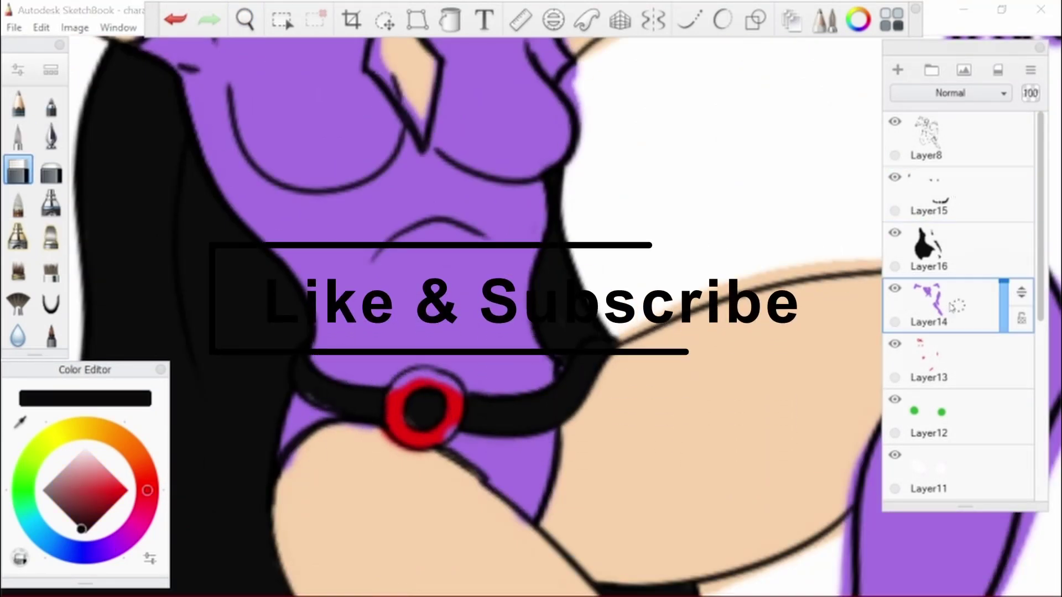
scroll(497, 299, down, 4)
alt+click(233, 421)
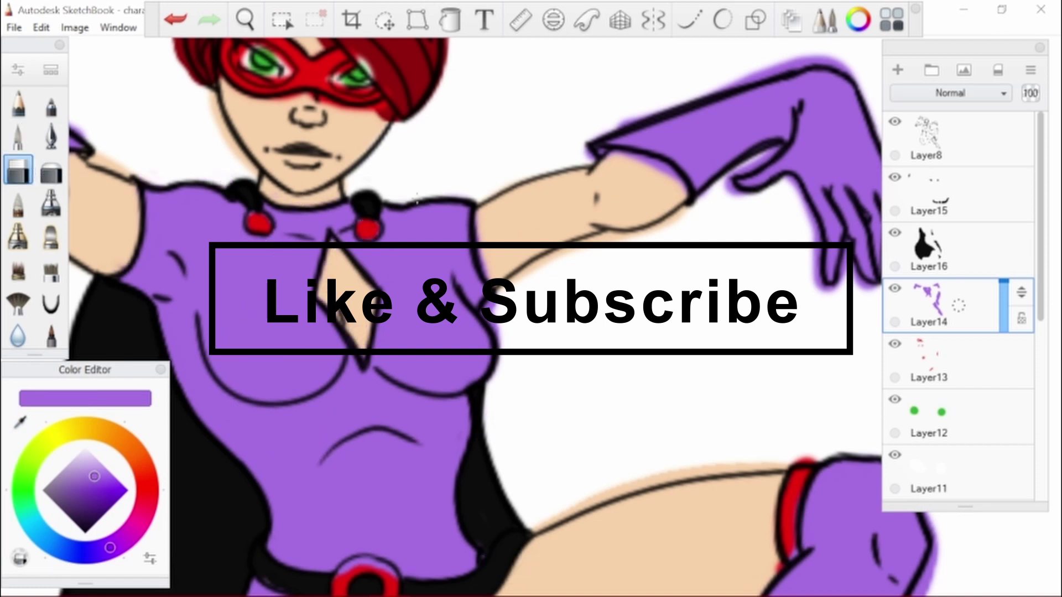
key(Up)
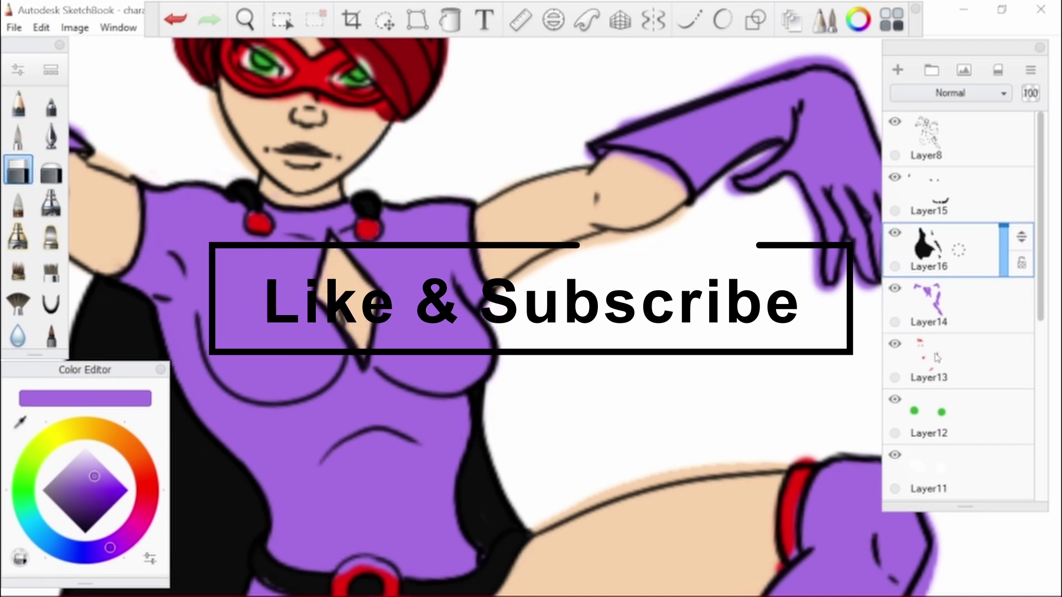
key(Down)
Erase the excess purple around the glove and fingers of the arm without the wristband
drag(652, 191, 386, 301)
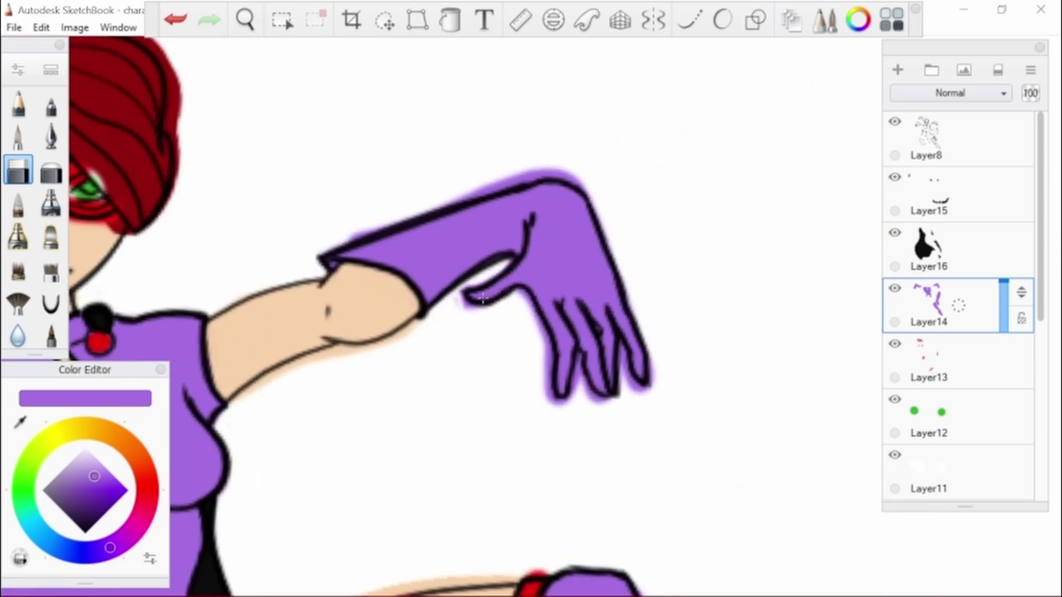
drag(328, 243, 559, 178)
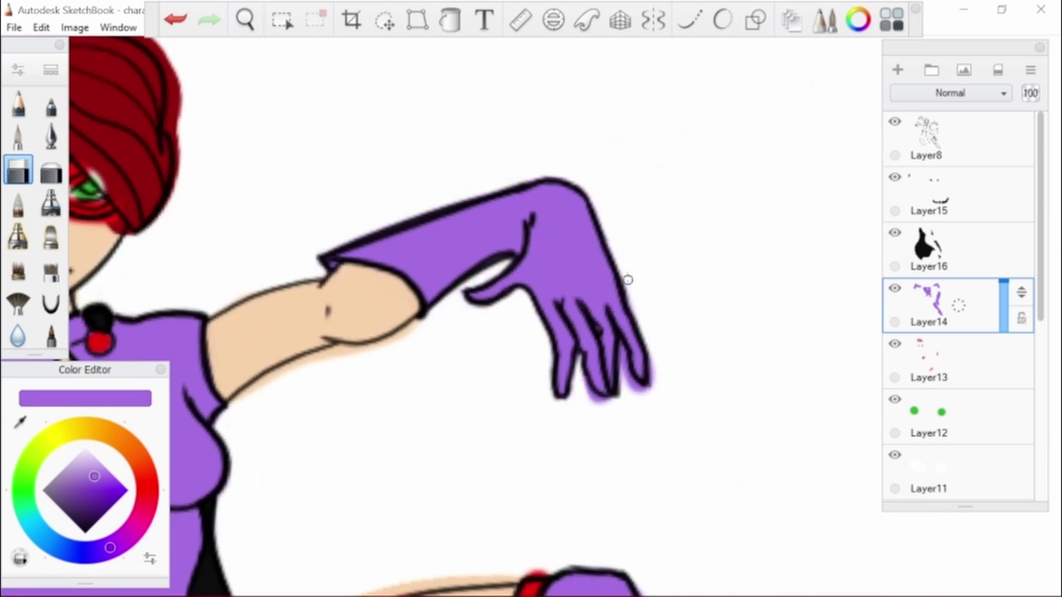
drag(623, 352, 645, 390)
Erase the excess purple around the fingers, hand and forearm of the glove with the wristband
key(x)
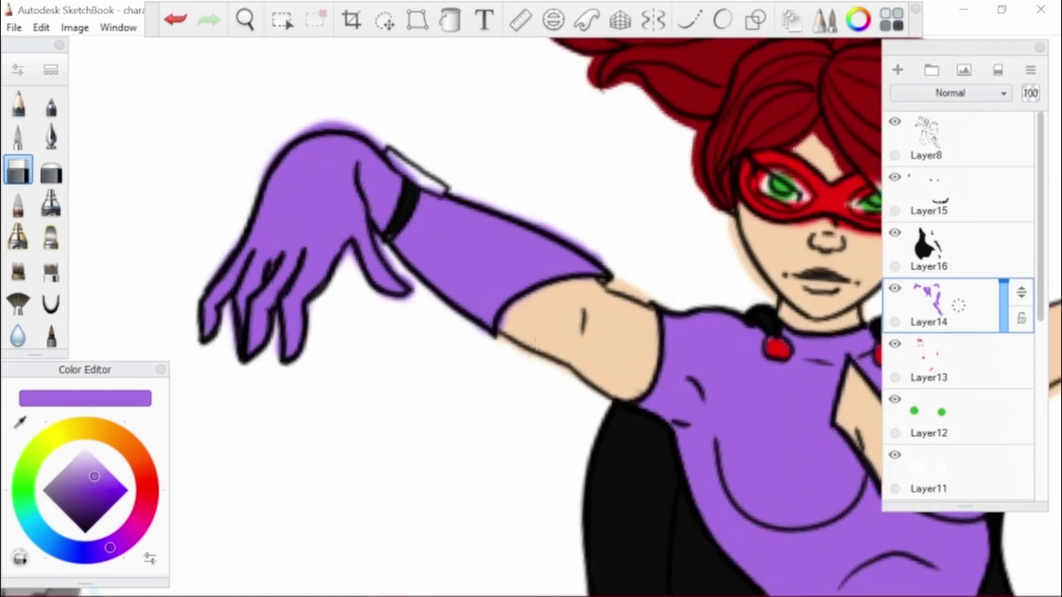
drag(374, 232, 412, 287)
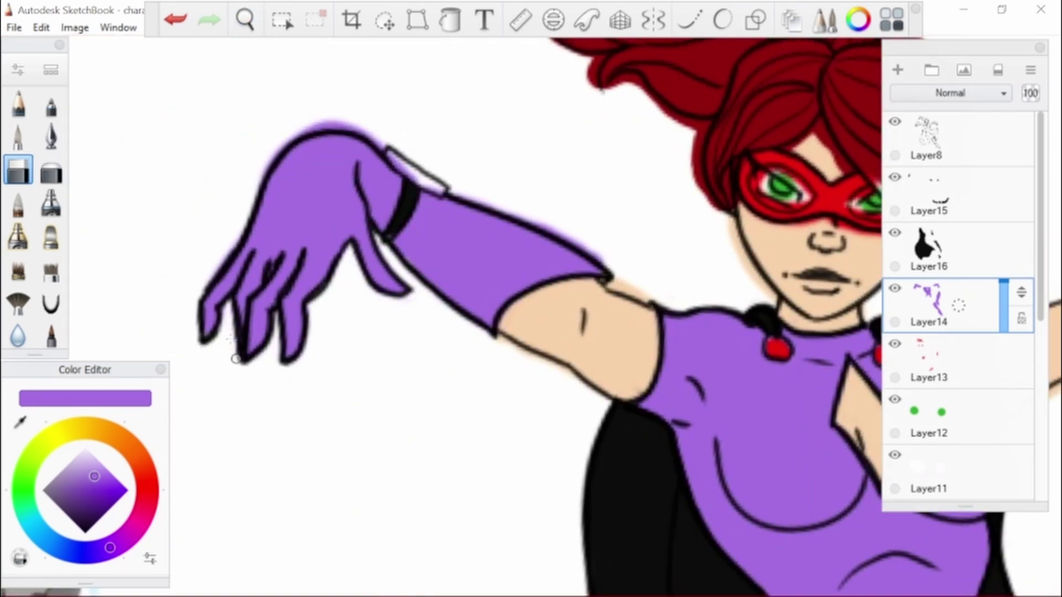
mouse_move(236, 358)
mouse_down()
mouse_move(296, 130)
mouse_move(393, 150)
mouse_move(606, 268)
mouse_up()
Add a new layer and fill the flat gadget on the wristband with dark gray
click(18, 135)
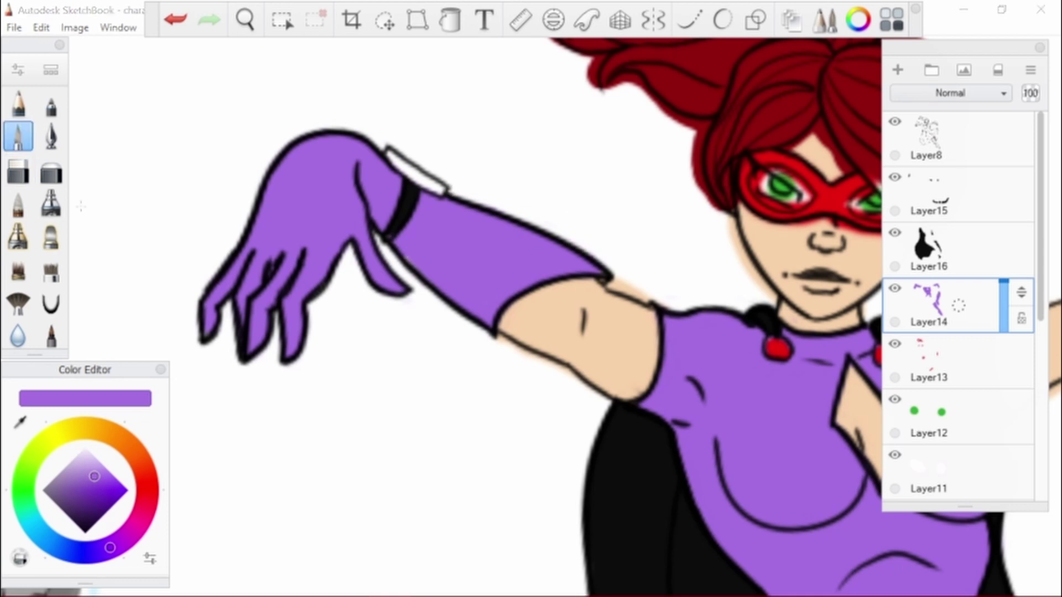
key(ctrl+shift+n)
alt+click(389, 155)
mouse_move(433, 185)
mouse_down()
mouse_move(427, 360)
mouse_move(280, 303)
mouse_move(287, 309)
mouse_up()
Erase the excess purple around the belt buckle and the raised leg's boot on Layer14
click(18, 171)
click(930, 360)
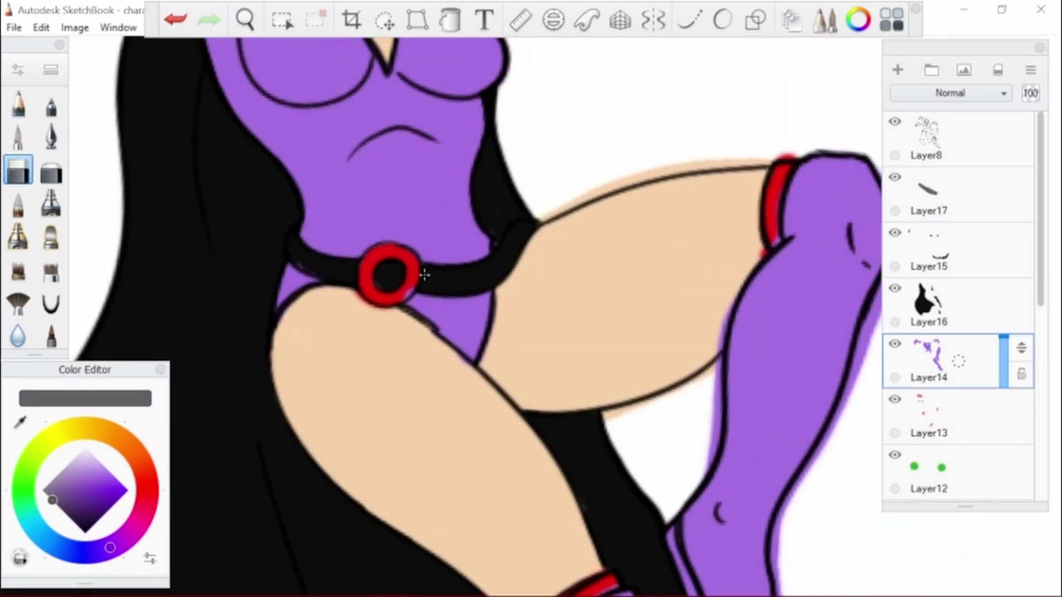
drag(602, 310, 422, 396)
mouse_move(553, 66)
mouse_down()
mouse_move(531, 246)
mouse_move(459, 410)
mouse_up()
drag(410, 176, 402, 252)
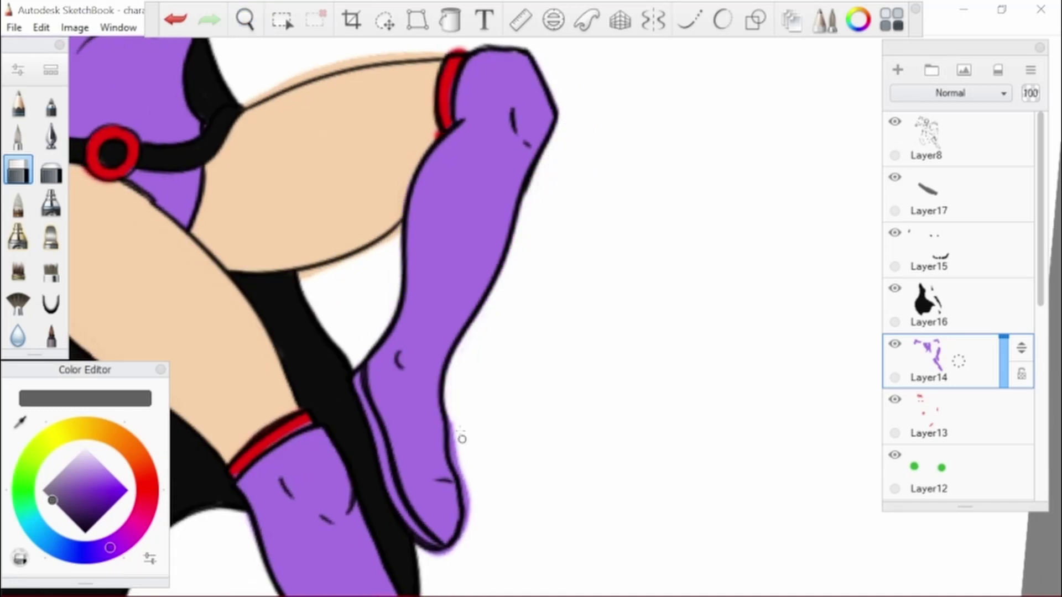
drag(462, 438, 469, 474)
Erase the excess purple around the extended leg's boot and the excess red around the boot cuffs on Layer13
drag(480, 313, 424, 194)
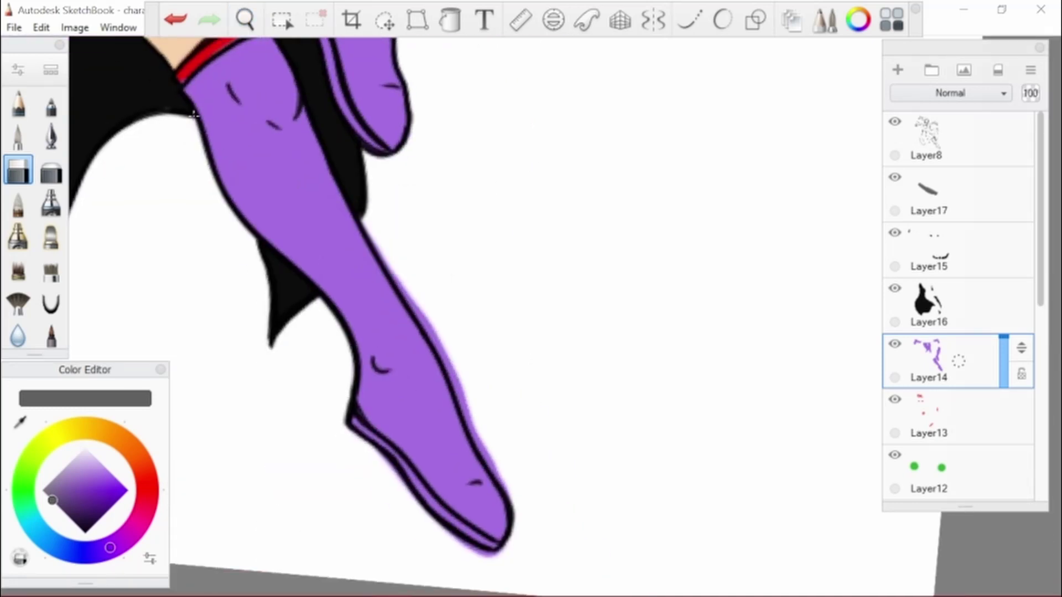
drag(361, 221, 468, 410)
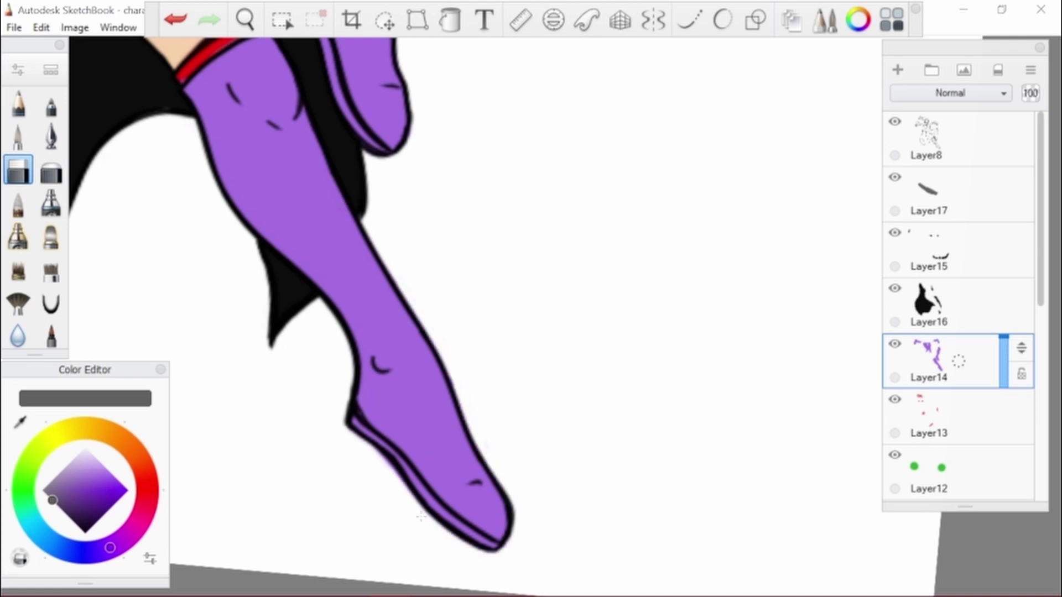
mouse_move(440, 361)
mouse_down()
mouse_move(509, 526)
mouse_move(545, 170)
mouse_up()
drag(567, 88, 551, 83)
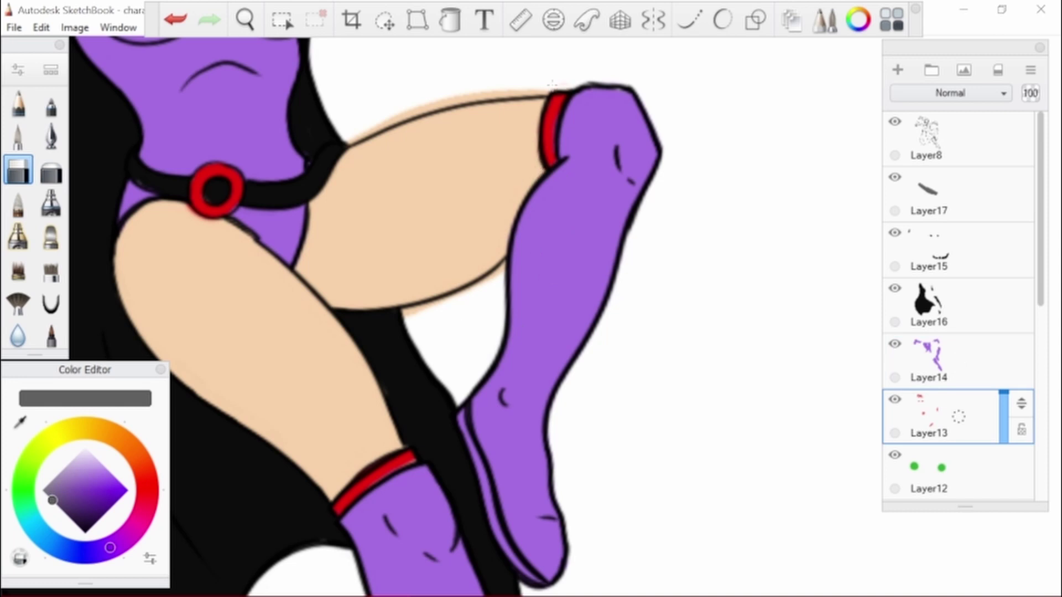
Erase the green spilling past the irises on Layer12 and the excess white around the eyes on Layer11
drag(349, 306, 446, 314)
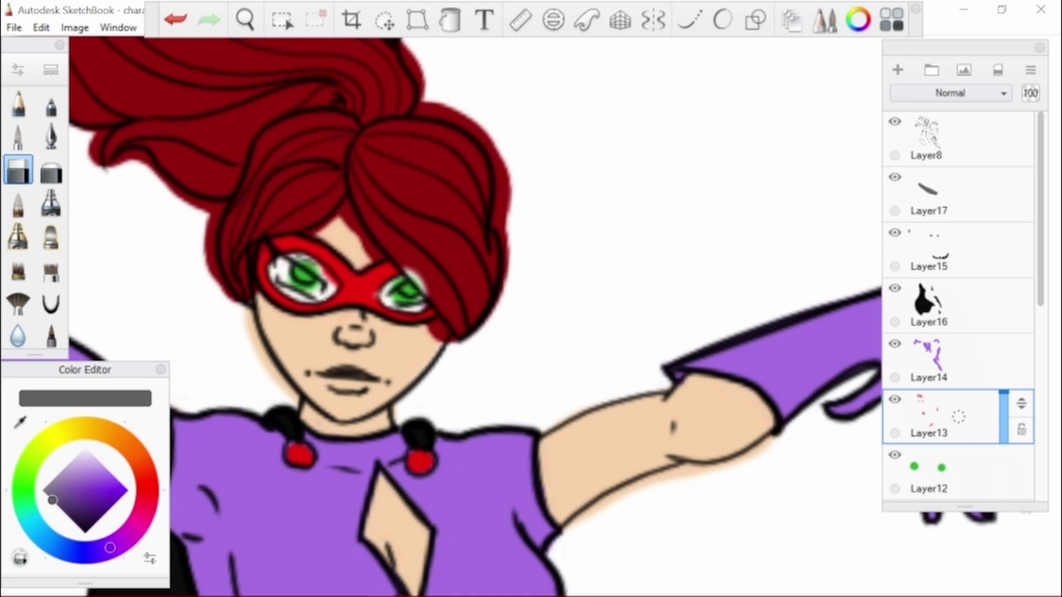
key(Down)
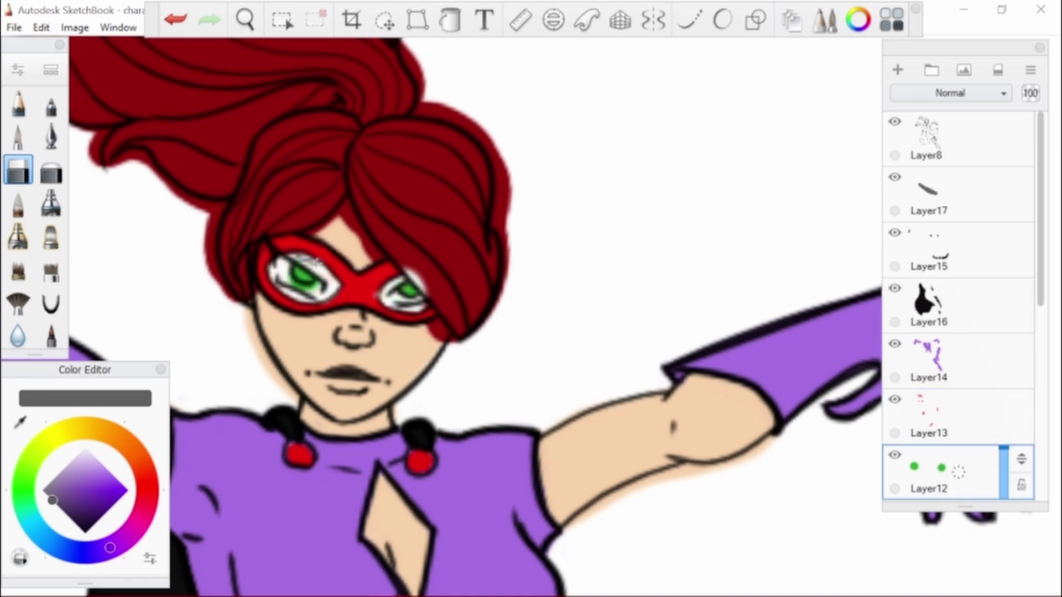
key(Down)
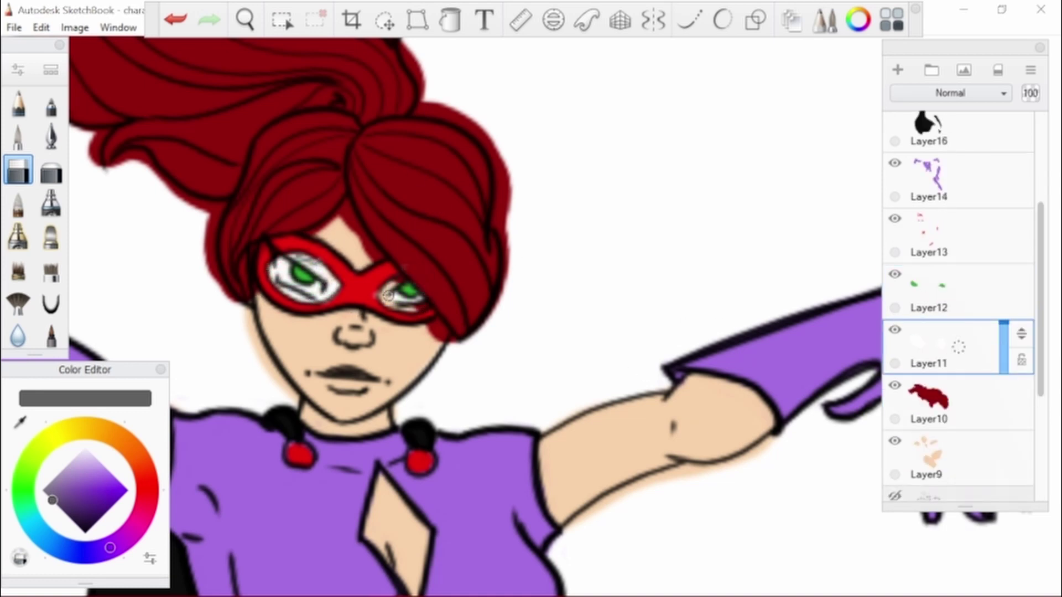
Erase the hair color spilling onto the forehead on Layer10 and the mask's red beyond the fringe on Layer13
key(Down)
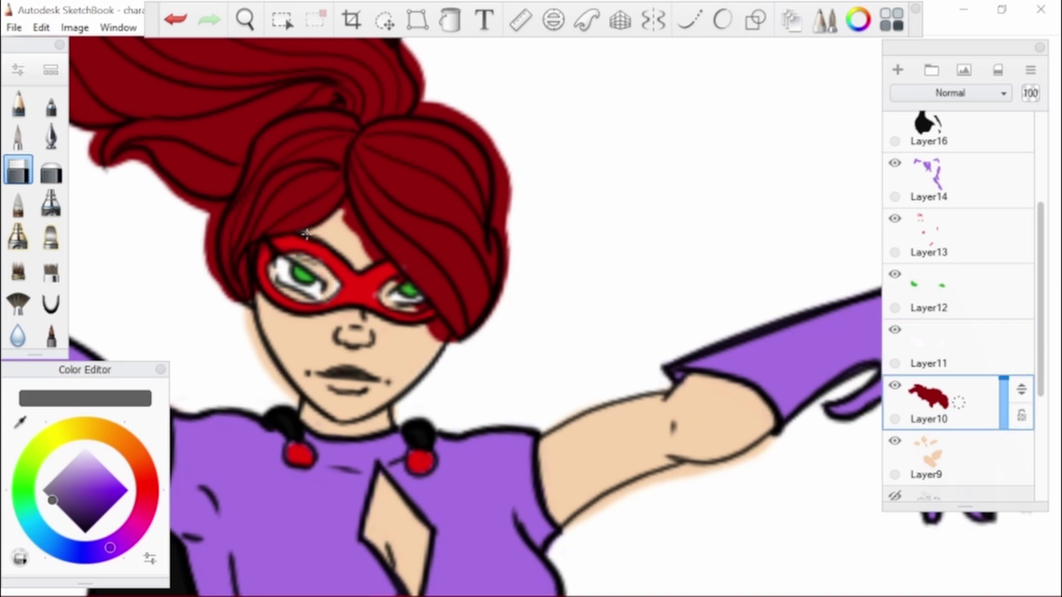
key(Up)
key(Up)
key(Up)
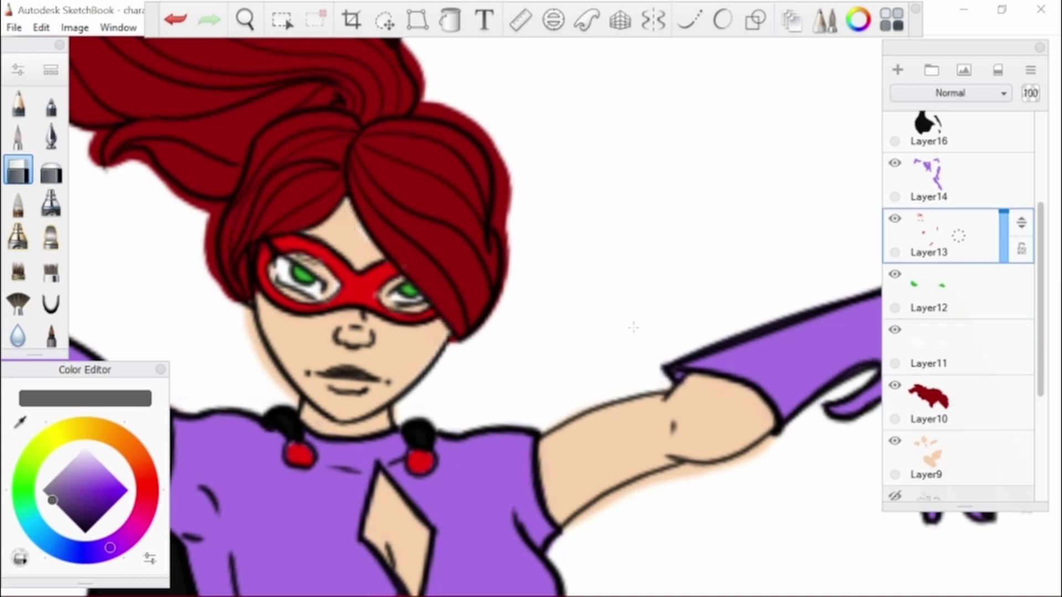
Sample the mask's red and reselect Layer13 with the brush for touching up the mask
key(Down)
key(Down)
key(Down)
click(21, 423)
click(270, 245)
key(e)
key(Up)
key(Up)
key(Up)
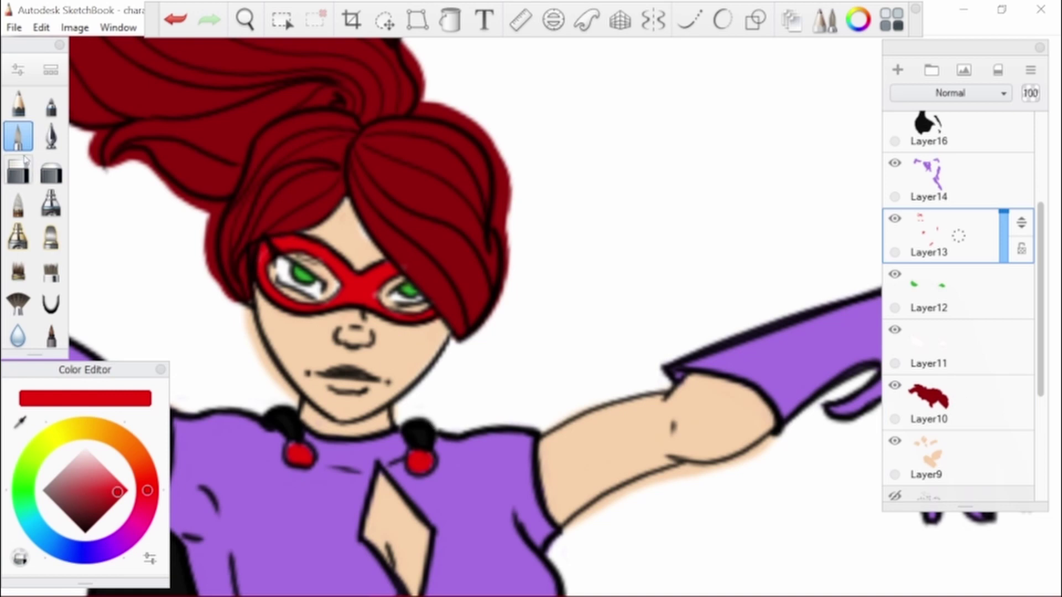
Erase the dark red spill around the ponytail tips and the whole outer hair outline on Layer10
key(Down)
key(Down)
key(Down)
click(18, 171)
drag(550, 396, 559, 421)
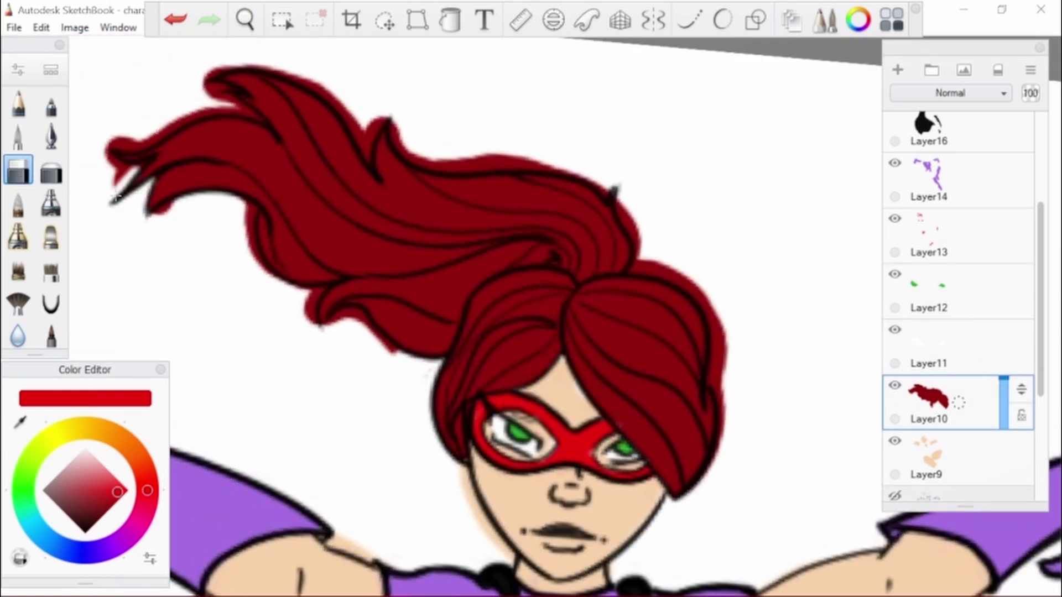
mouse_move(115, 197)
mouse_down()
mouse_move(157, 141)
mouse_move(249, 105)
mouse_move(221, 83)
mouse_move(327, 83)
mouse_move(399, 102)
mouse_up()
drag(241, 198, 259, 274)
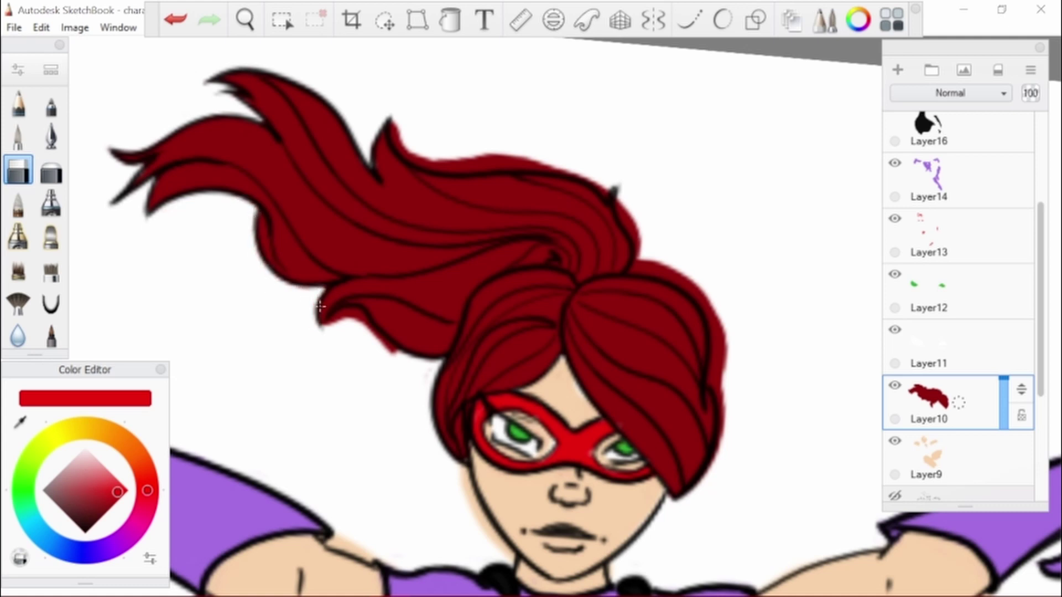
drag(320, 306, 423, 368)
mouse_move(392, 123)
mouse_down()
mouse_move(439, 155)
mouse_move(624, 166)
mouse_move(652, 266)
mouse_move(700, 288)
mouse_move(727, 324)
mouse_move(723, 405)
mouse_up()
mouse_move(714, 321)
mouse_down()
mouse_move(436, 303)
mouse_move(880, 439)
mouse_up()
Sample the skin tone and erase its excess along the cheek and jaw on Layer9
click(940, 459)
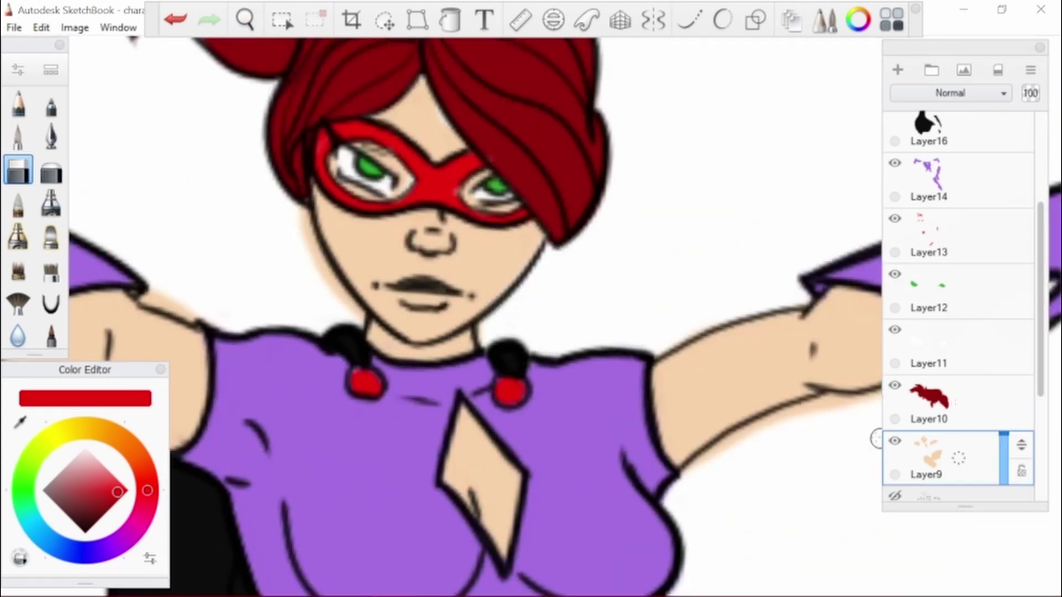
alt+click(476, 437)
key(e)
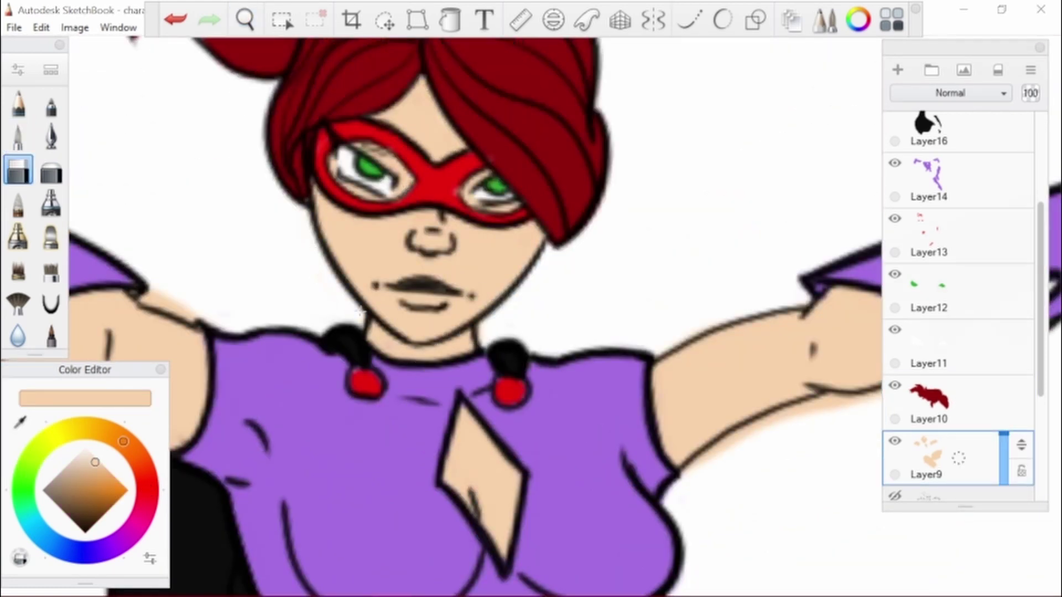
Erase the skin tone spilling past the upper arms' outlines on Layer9
mouse_move(741, 445)
mouse_down()
mouse_move(462, 219)
mouse_move(451, 439)
mouse_up()
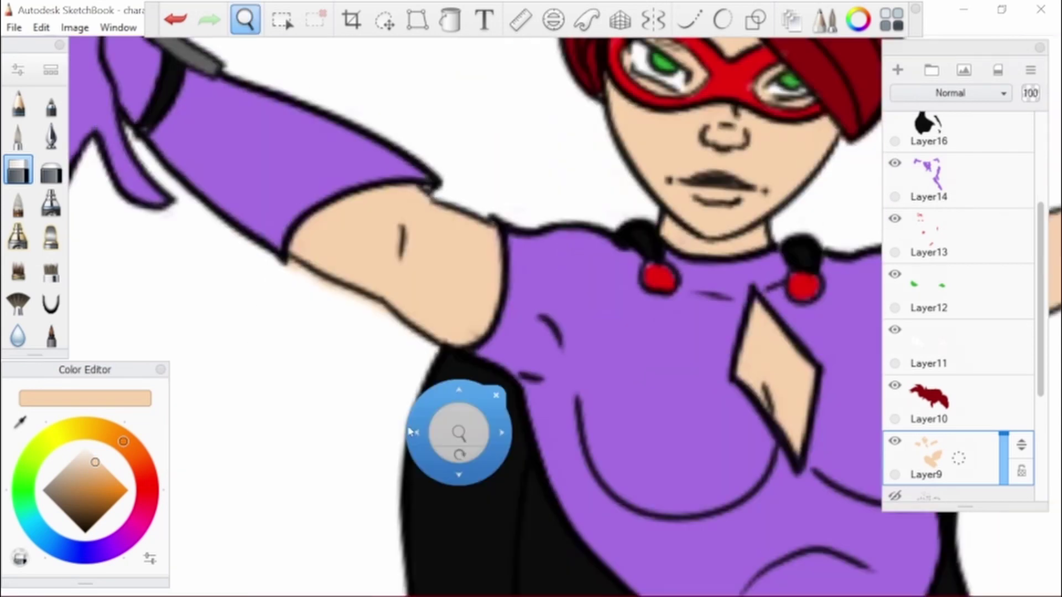
mouse_move(526, 316)
mouse_down()
mouse_move(581, 409)
mouse_move(539, 434)
mouse_move(569, 424)
mouse_up()
scroll(950, 359, down, 2)
Airbrush darker tan shading onto the arms and thighs on Layer9
click(51, 203)
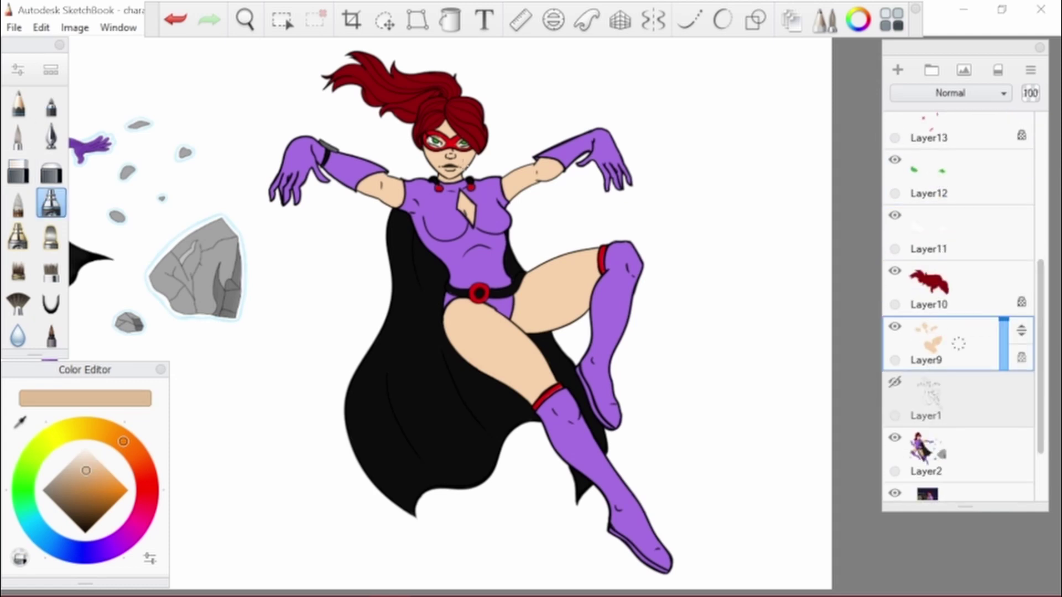
key(ctrl+z)
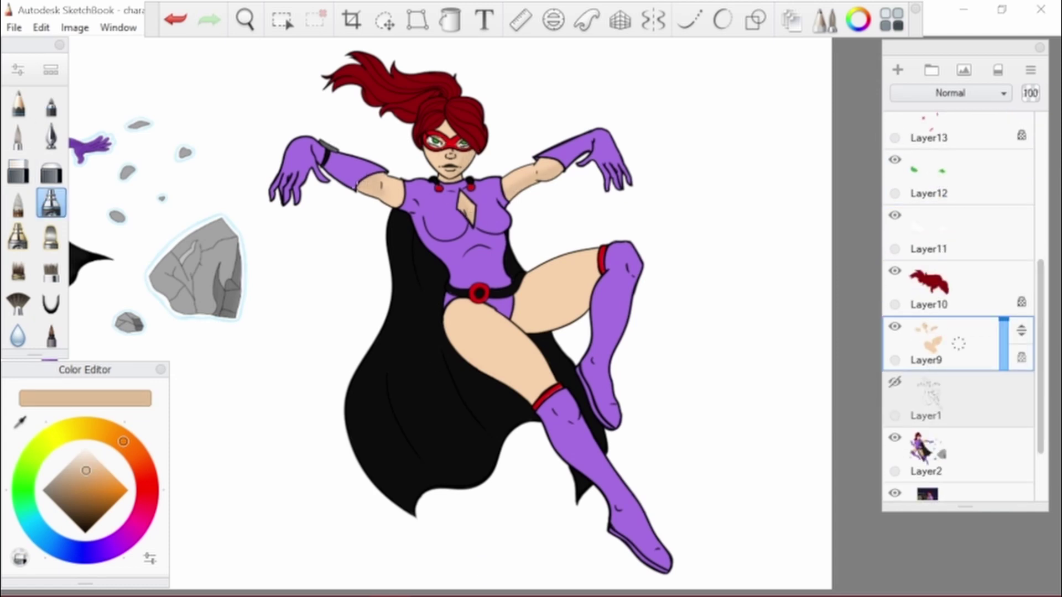
key(bracketright)
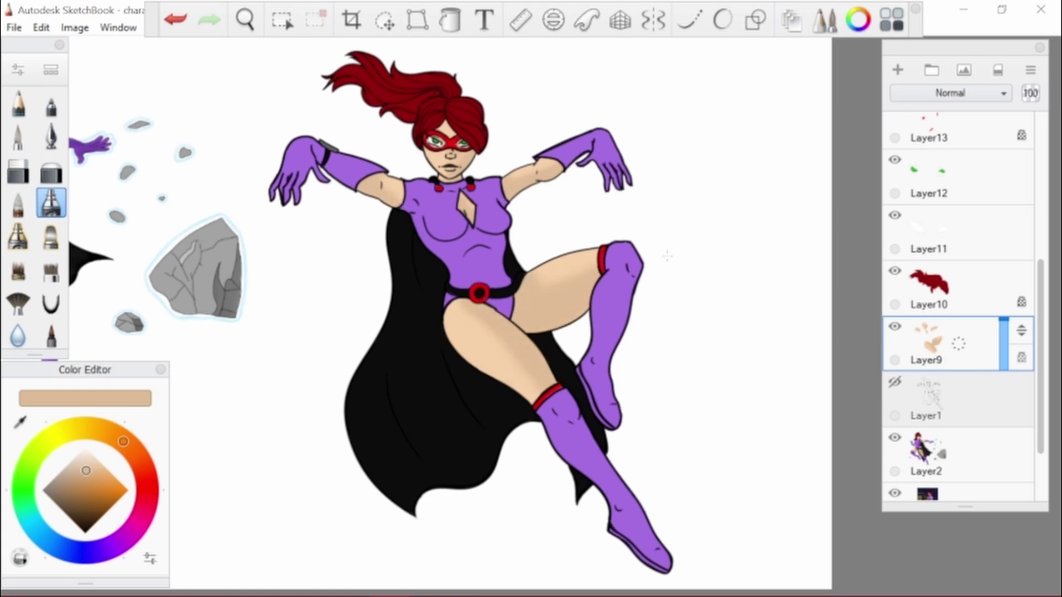
Unlock Layer9's transparency, then erase the raised thigh's underside line on Layer8 and redraw it in black for a slimmer leg
click(1022, 357)
key(e)
scroll(702, 277, up, 4)
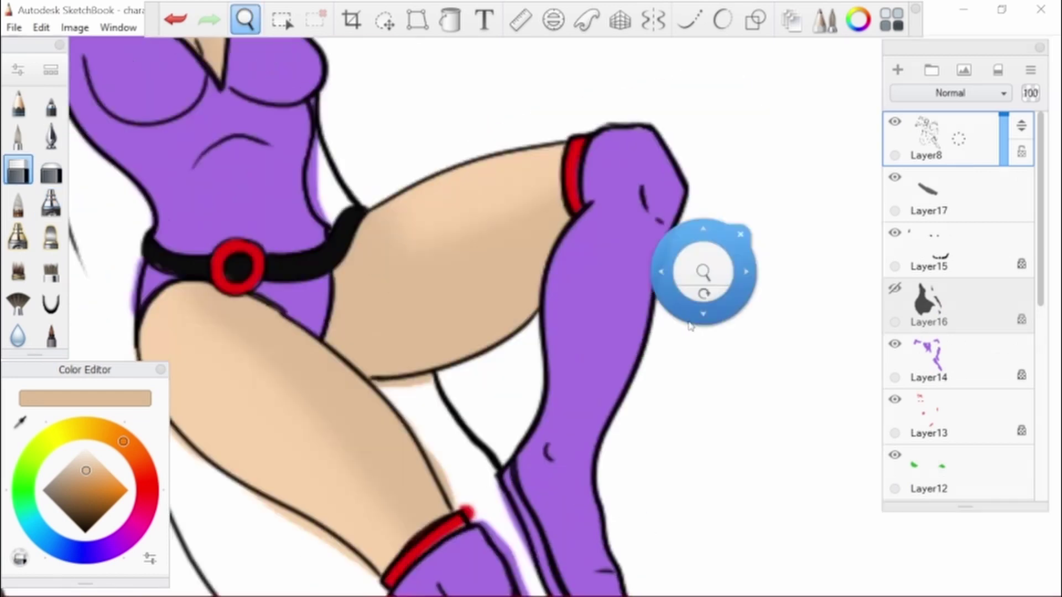
key(e)
scroll(410, 408, down, 4)
drag(461, 371, 568, 331)
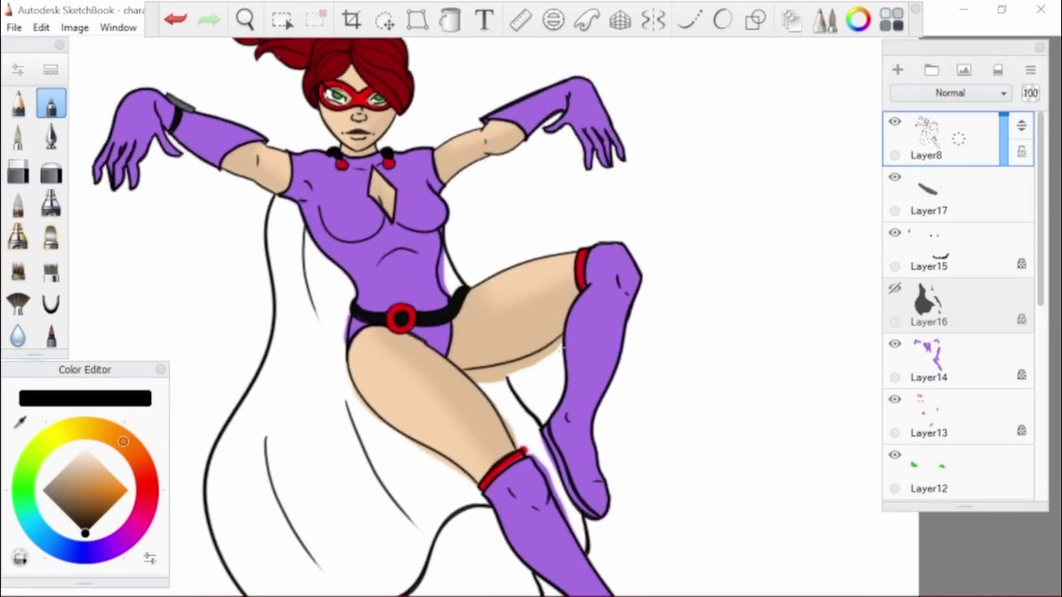
Show Layer16 and fill the cape with its near-black color up to the raised thigh's new underside line
scroll(479, 394, up, 4)
click(894, 288)
click(18, 135)
click(147, 491)
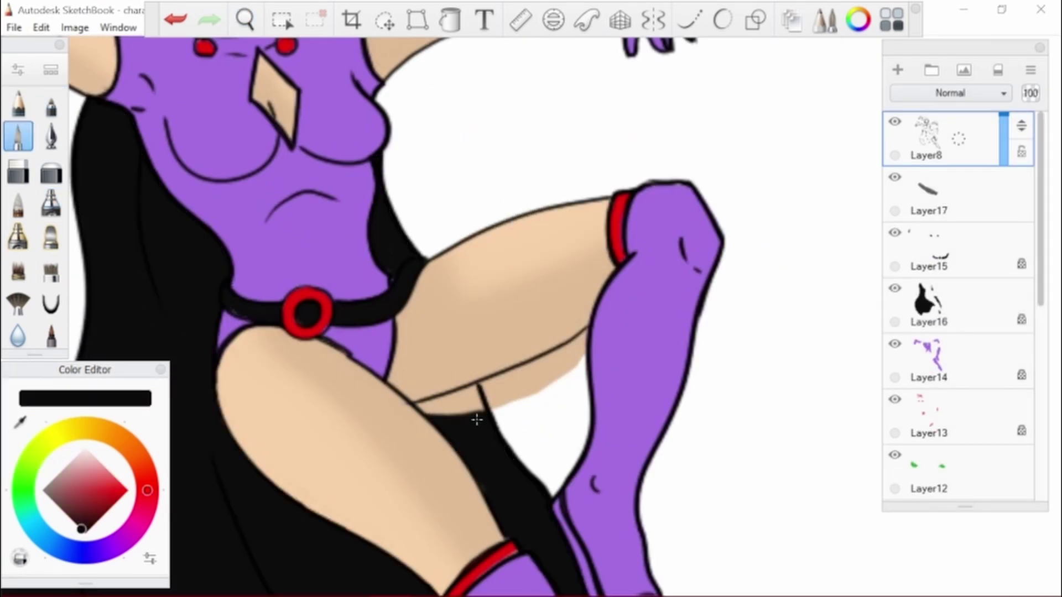
drag(475, 394, 417, 408)
click(1013, 301)
drag(475, 390, 427, 409)
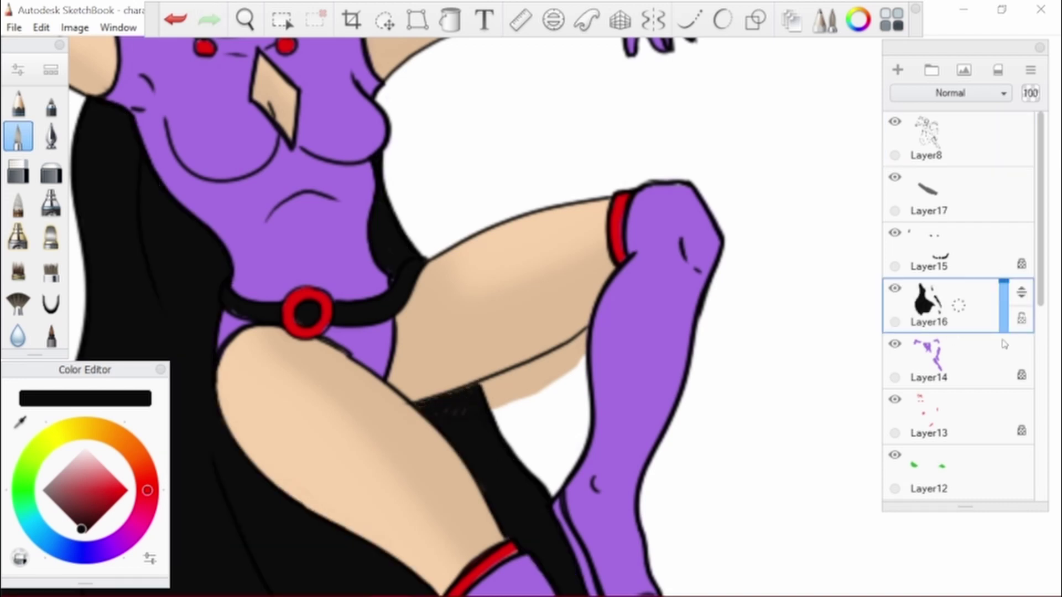
Erase the leftover skin color below the raised thigh on Layer9
scroll(1005, 345, down, 3)
click(940, 332)
key(e)
drag(548, 387, 492, 404)
mouse_move(581, 343)
mouse_down()
mouse_move(531, 382)
mouse_move(640, 417)
mouse_up()
Airbrush light red highlights over the ponytail and the front hair on Layer10
key(space)
scroll(899, 310, up, 2)
click(899, 310)
alt+click(369, 100)
click(51, 204)
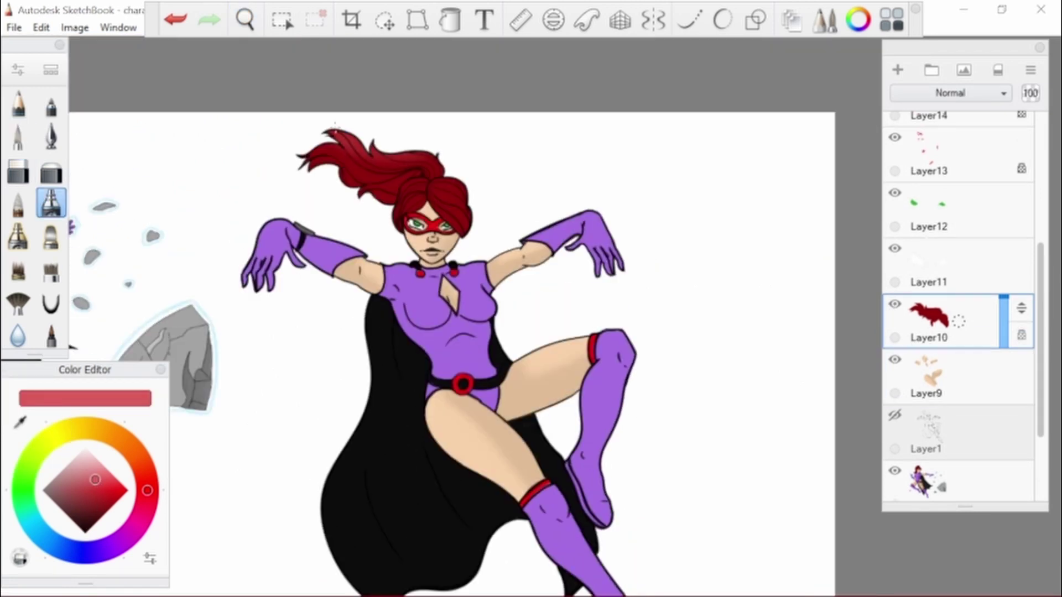
mouse_move(398, 202)
mouse_down()
mouse_move(431, 176)
mouse_move(464, 182)
mouse_up()
drag(310, 158, 343, 144)
mouse_move(406, 166)
mouse_down()
mouse_move(346, 144)
mouse_move(362, 131)
mouse_up()
drag(398, 181, 441, 155)
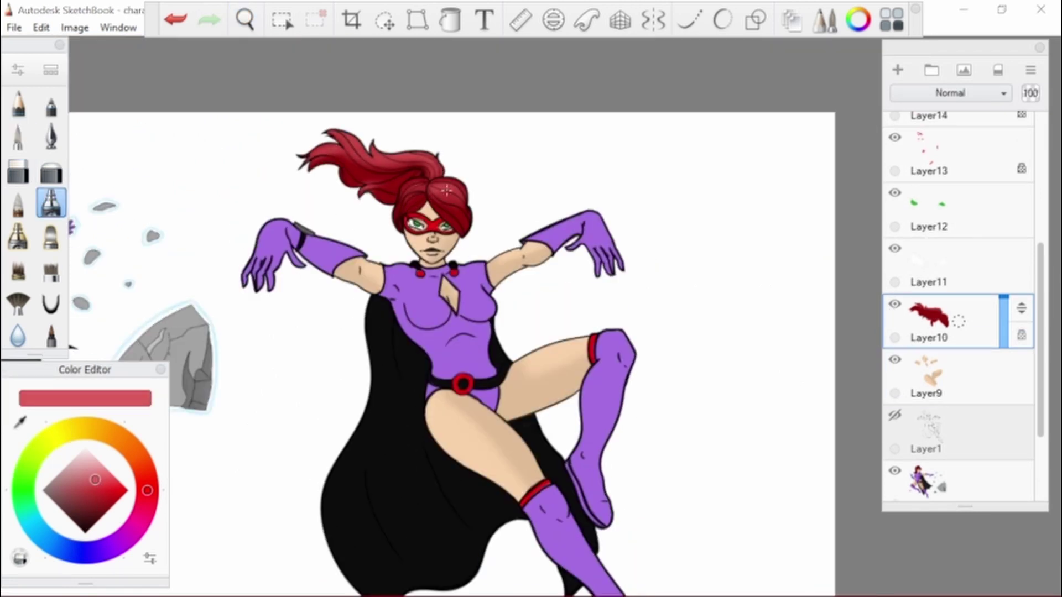
mouse_move(404, 204)
mouse_down()
mouse_move(460, 185)
mouse_move(403, 210)
mouse_up()
Paint white shine strokes on the ponytail and fringe on Layer10, and blend them with the hair's dark red
click(51, 104)
click(85, 447)
drag(343, 145, 329, 160)
drag(401, 157, 388, 162)
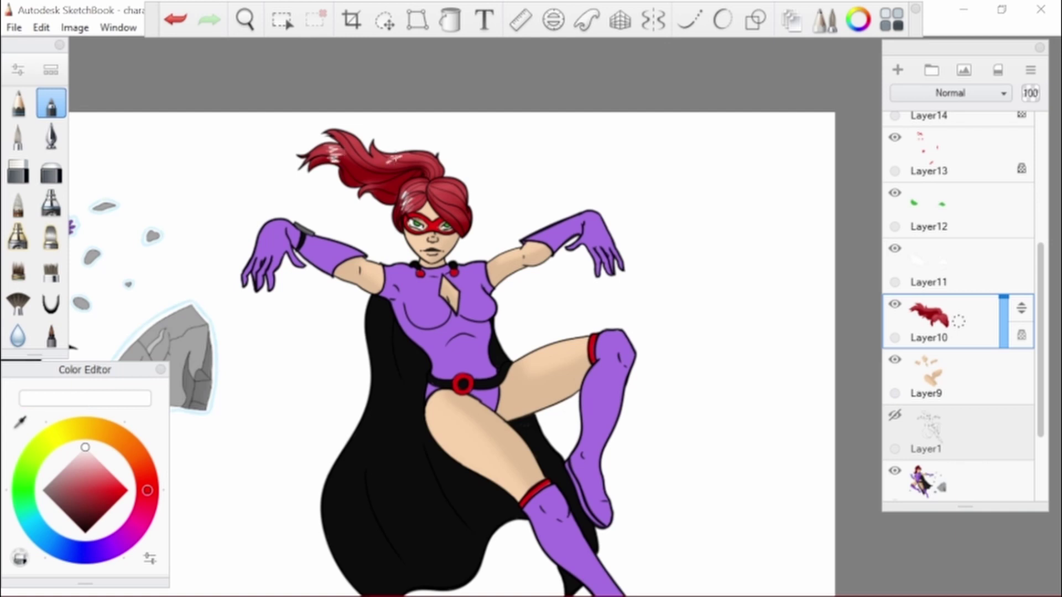
alt+click(403, 224)
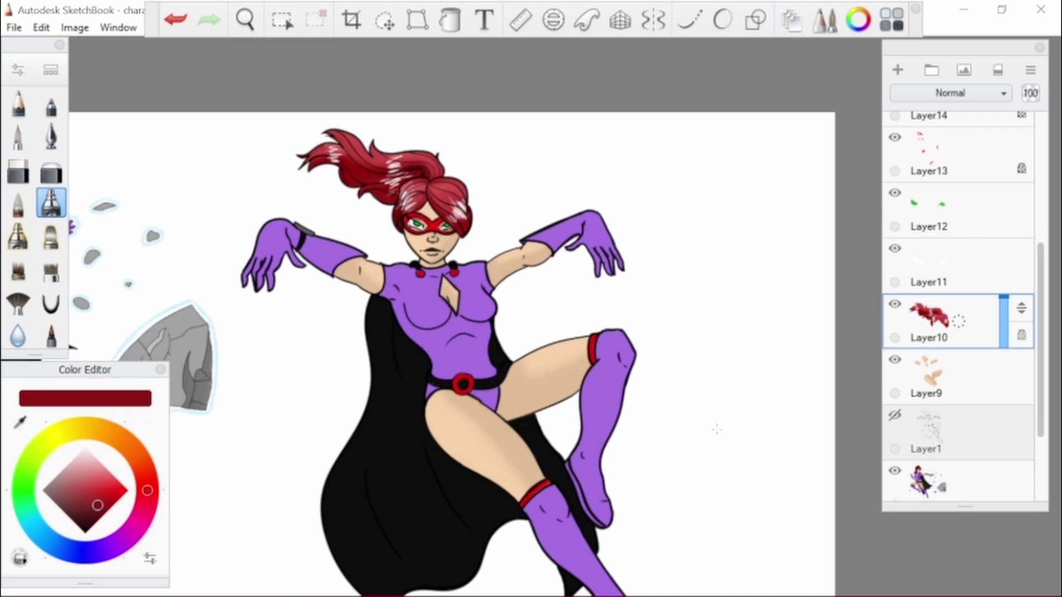
Shade the red mask, buckle and clasps with dark red on Layer13 and add light pink highlights
alt+click(407, 228)
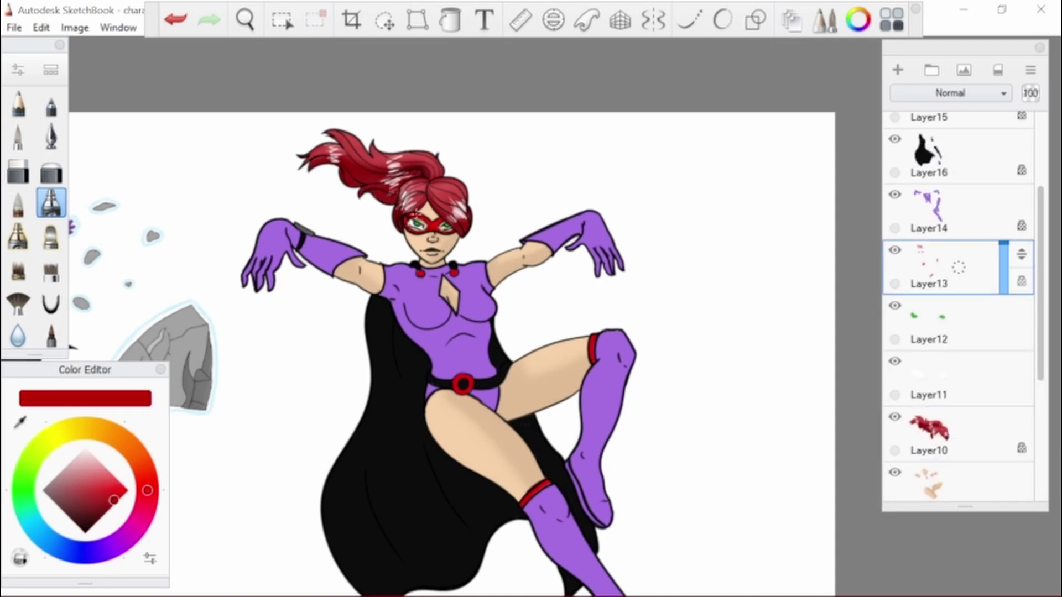
alt+click(455, 272)
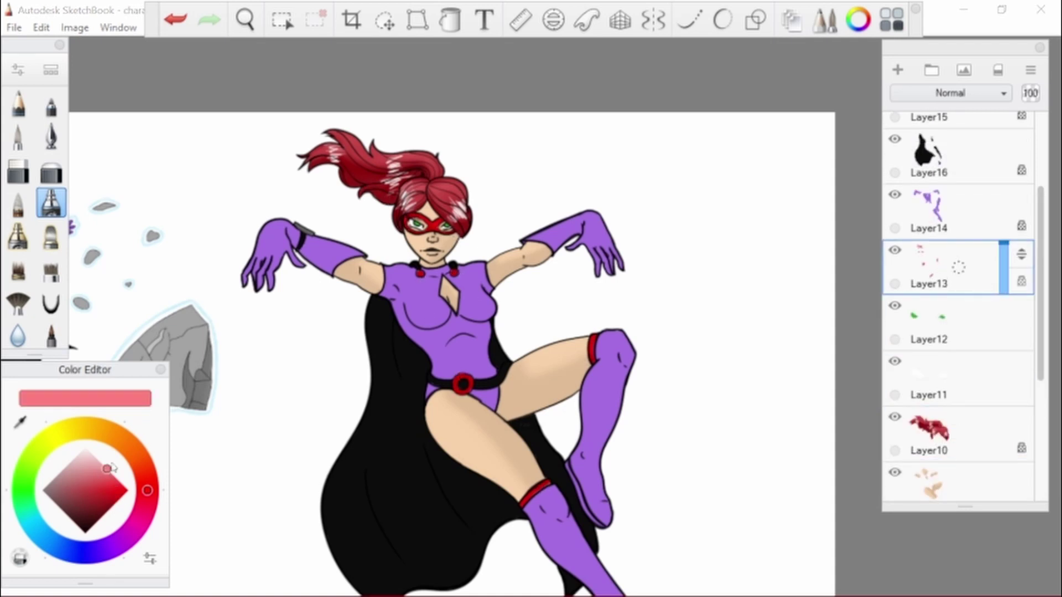
key(o)
alt+click(615, 337)
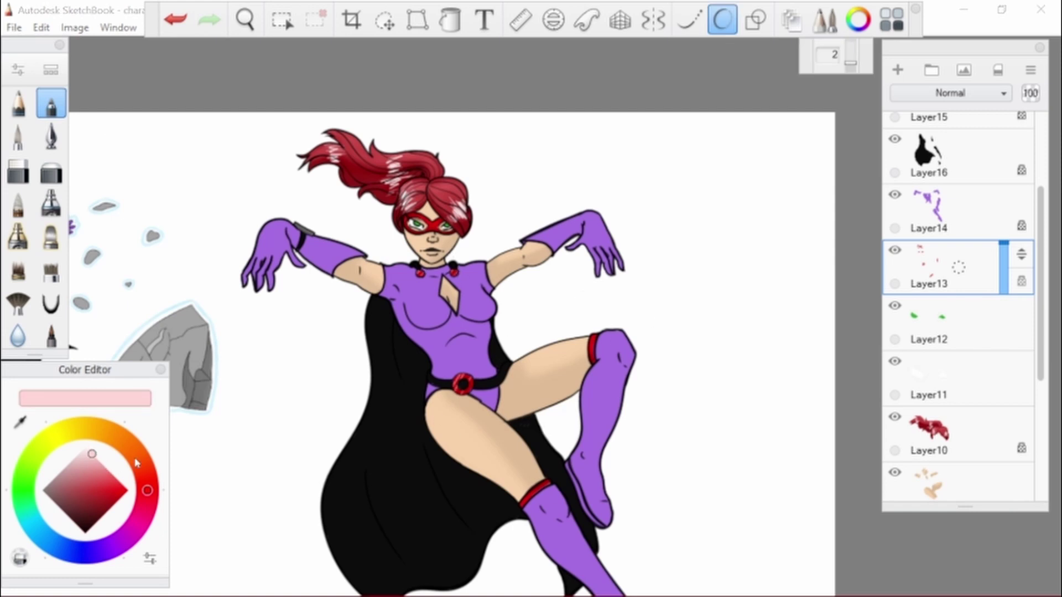
Airbrush deep purple shadows onto the gloves and both boots on Layer14
alt+click(470, 446)
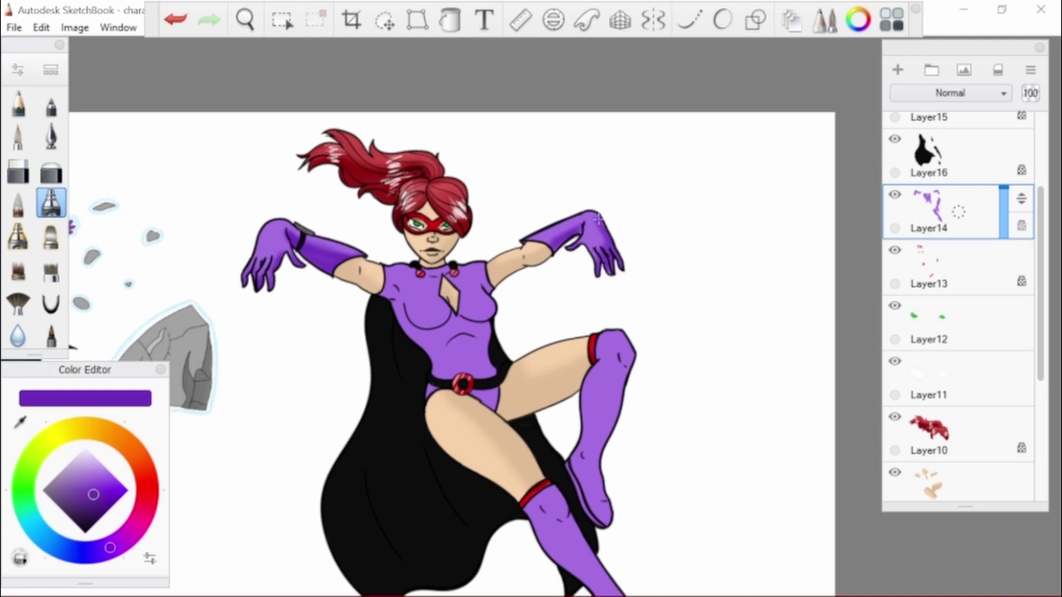
drag(595, 250, 602, 259)
mouse_move(568, 479)
mouse_down()
mouse_move(597, 443)
mouse_move(614, 365)
mouse_move(511, 121)
mouse_up()
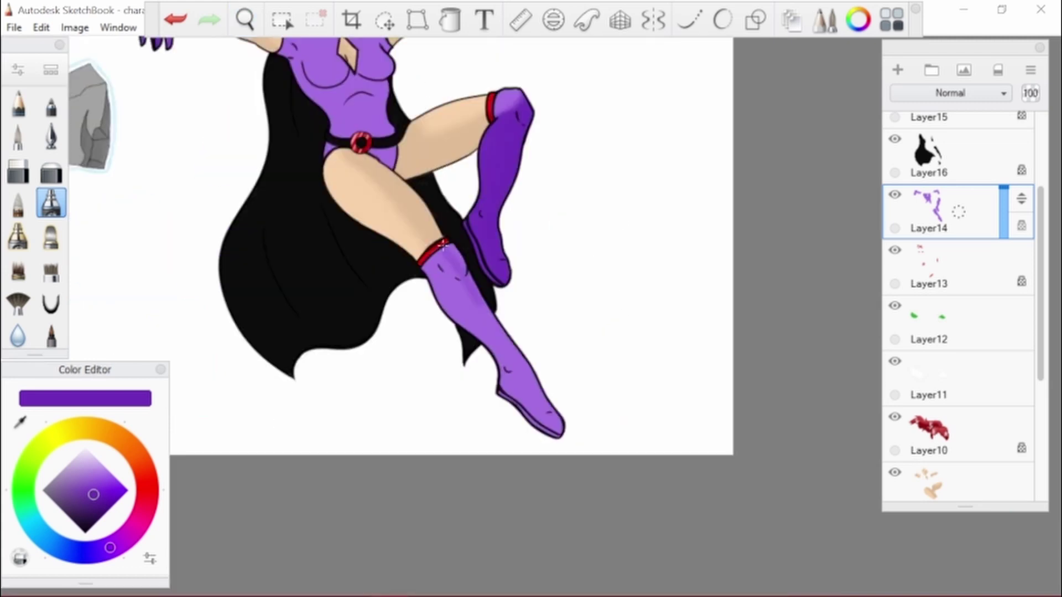
drag(439, 249, 559, 434)
drag(470, 293, 547, 426)
Sample the costume's base purple and airbrush it back over the lit side of the raised boot
alt+click(367, 125)
mouse_move(500, 113)
mouse_down()
mouse_move(487, 211)
mouse_move(504, 110)
mouse_move(496, 180)
mouse_up()
drag(479, 224, 500, 119)
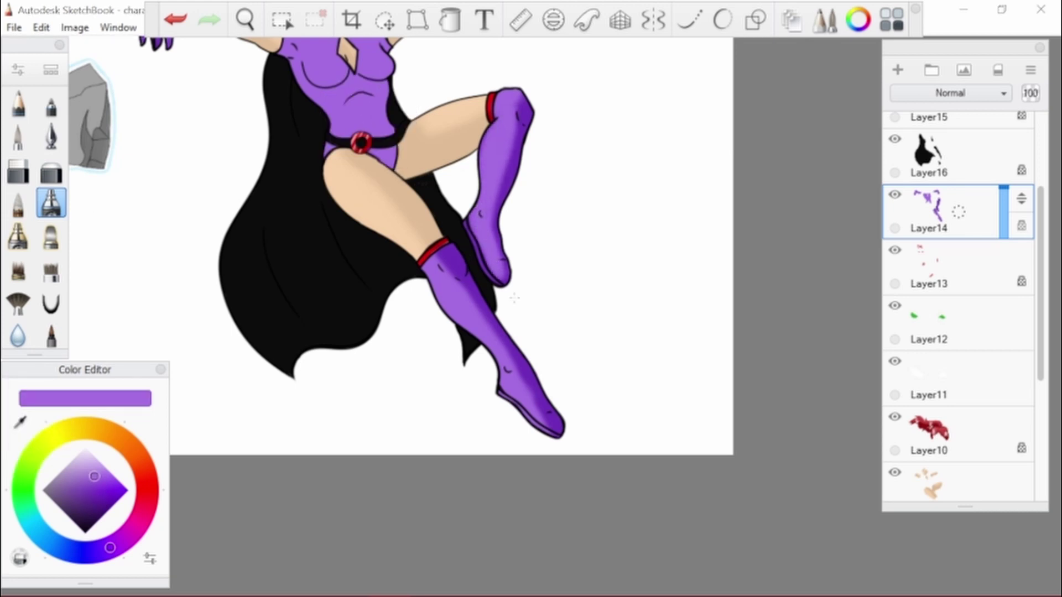
Airbrush deep purple shadows along the torso of the bodysuit on Layer14
scroll(497, 221, down, 3)
drag(536, 505, 504, 303)
mouse_move(407, 229)
mouse_down()
mouse_move(408, 302)
mouse_move(371, 221)
mouse_move(325, 211)
mouse_up()
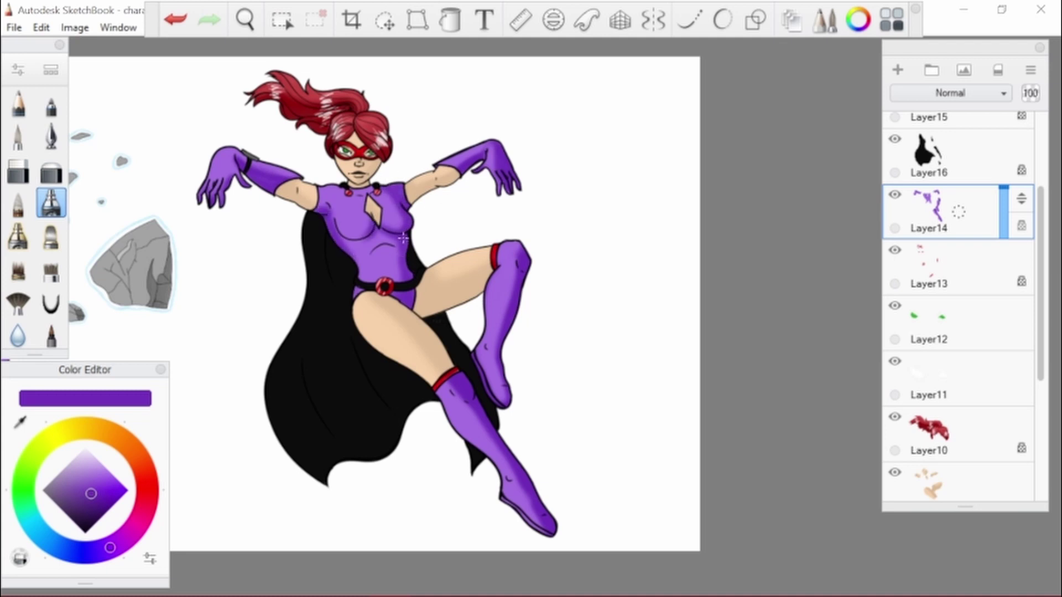
drag(404, 238, 340, 238)
Airbrush pale lavender highlights onto the bodysuit, gloves and boots on Layer14
alt+click(352, 218)
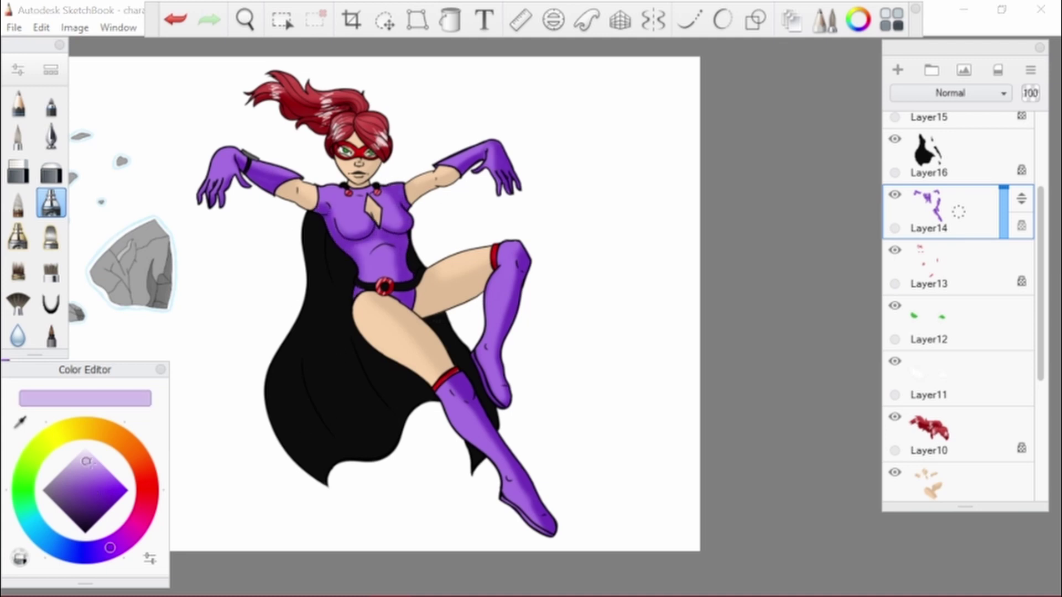
drag(514, 246, 487, 298)
key(ctrl+z)
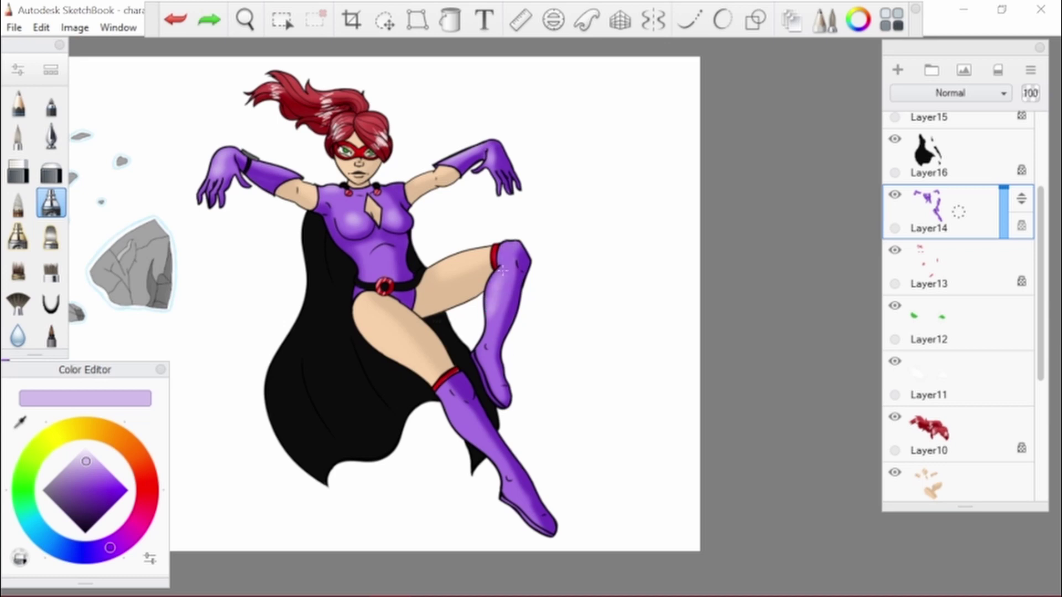
mouse_move(454, 393)
mouse_down()
mouse_move(520, 498)
mouse_move(498, 487)
mouse_up()
key(ctrl+z)
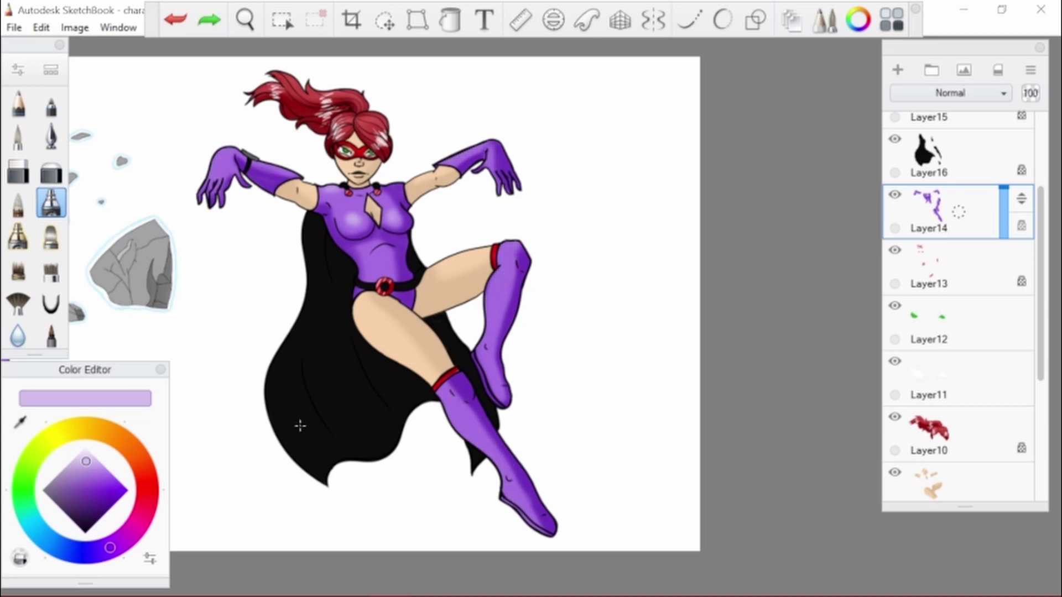
alt+click(394, 213)
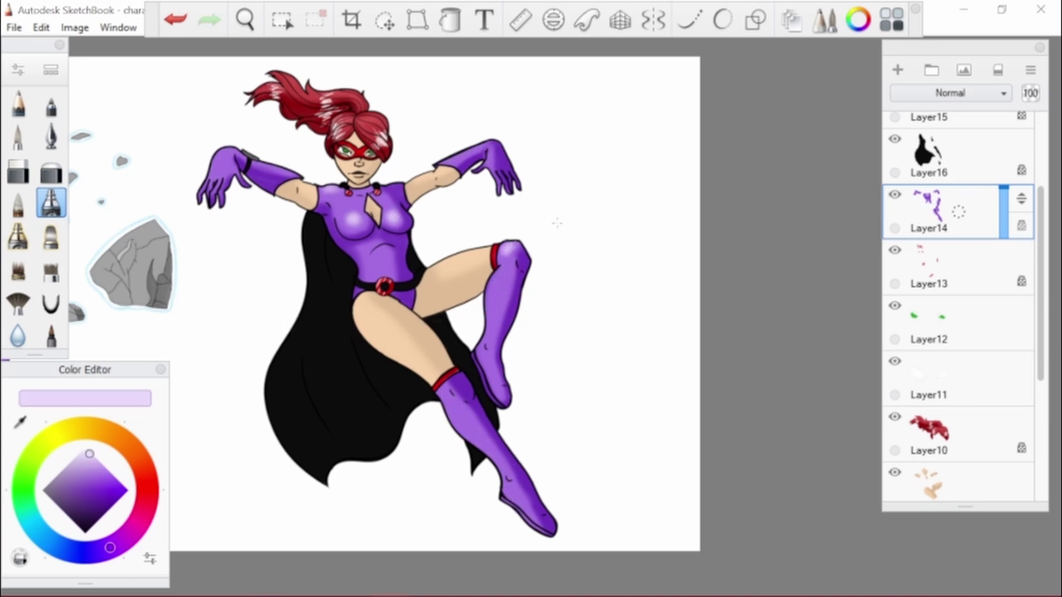
drag(450, 162, 470, 154)
drag(214, 175, 227, 152)
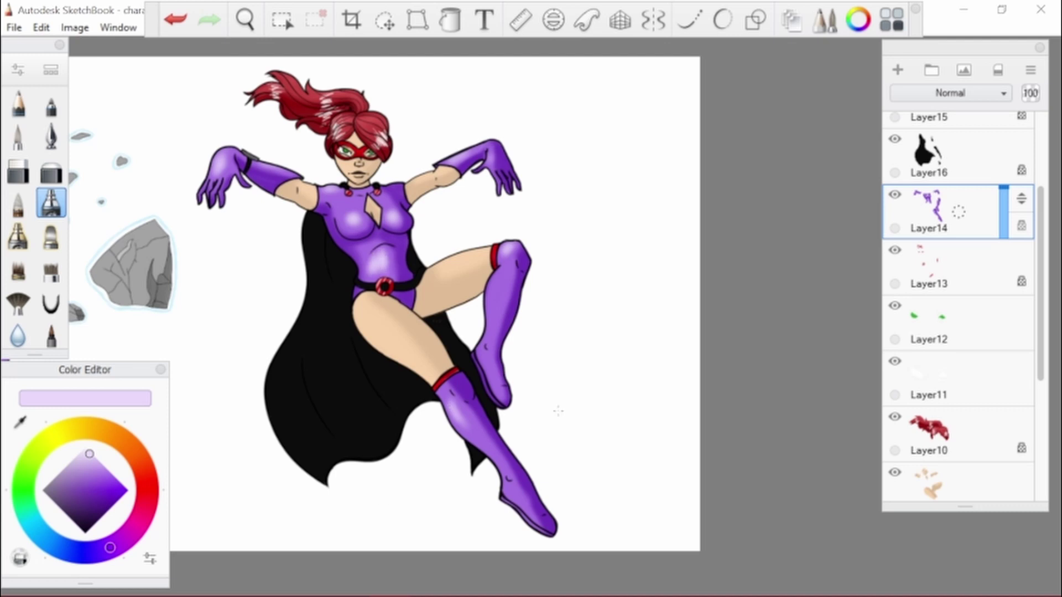
Airbrush dark gray highlights along the outer edge of the cape on Layer16
click(940, 155)
alt+click(298, 313)
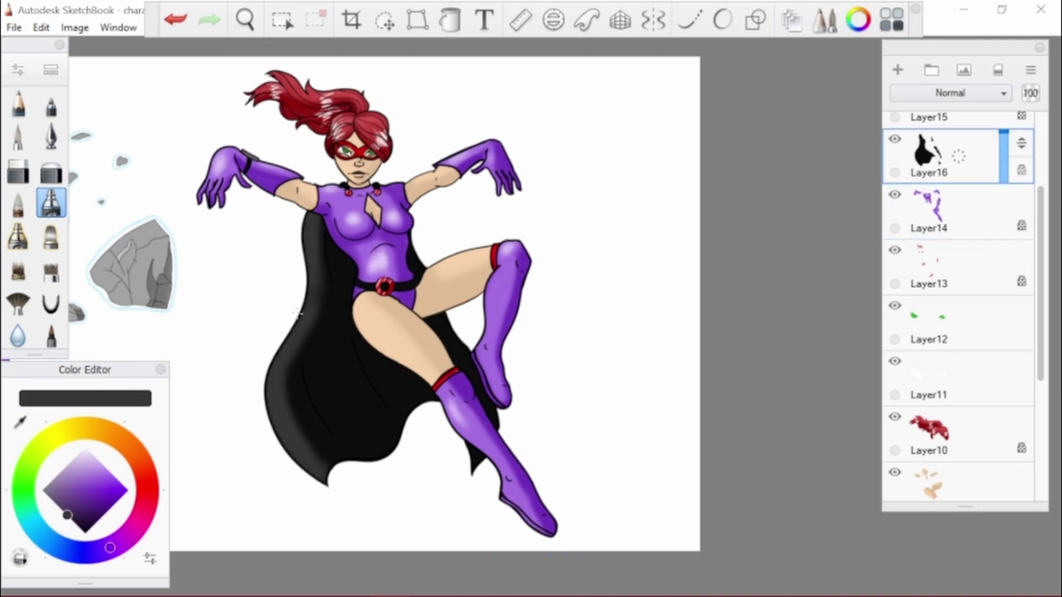
alt+click(298, 449)
drag(299, 465, 308, 220)
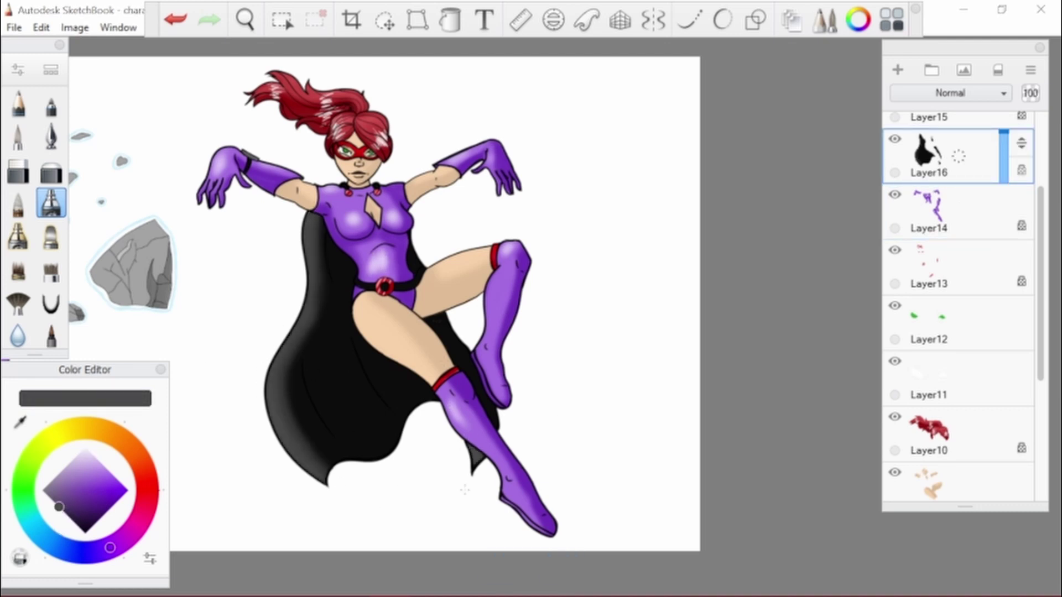
Deepen the cape's inner folds with black on Layer16 and add mid-gray edge highlights with a size 5,0 brush
alt+click(381, 459)
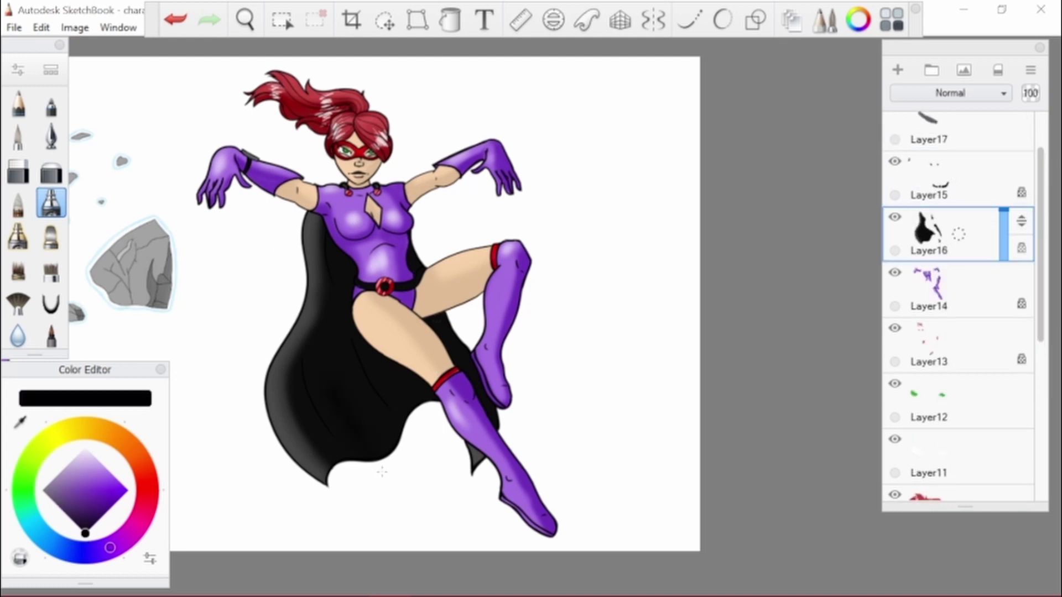
key(ctrl+z)
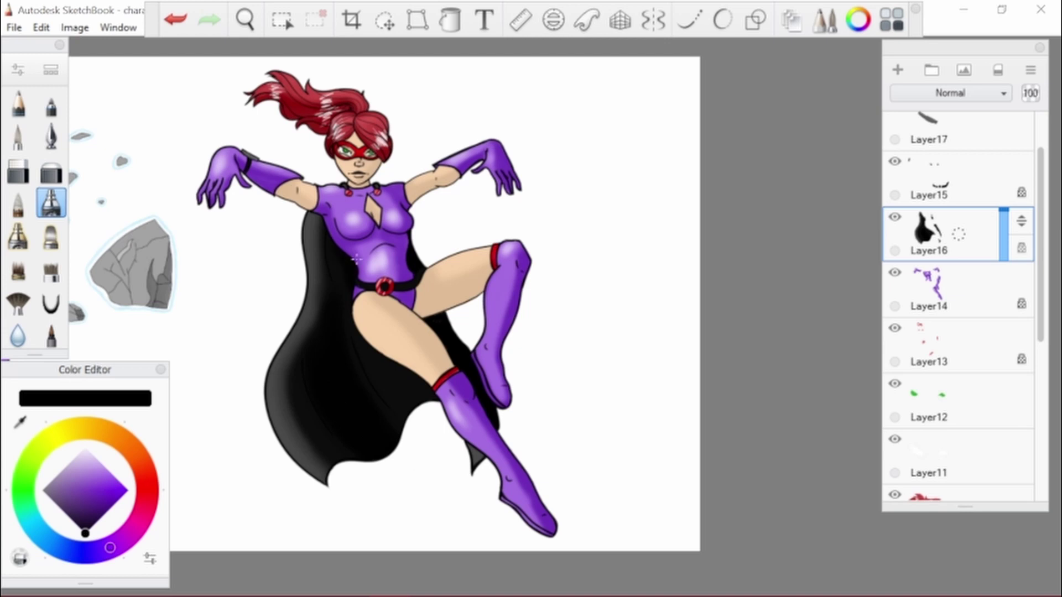
alt+click(283, 396)
key([)
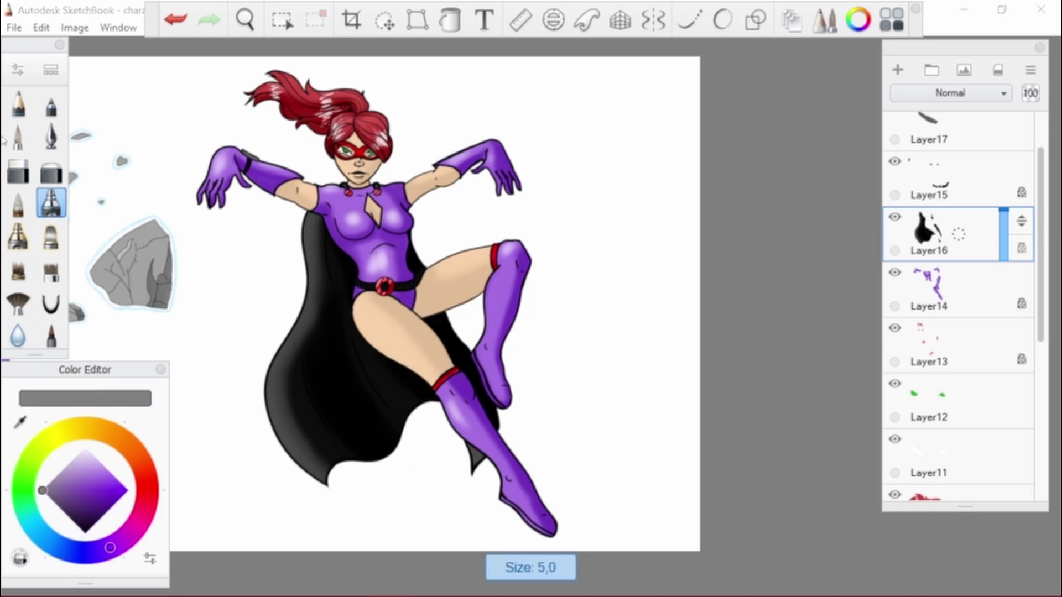
Airbrush gray highlights on the belt and black trim on Layer15, and dark gray shading on the wrist device on Layer17
click(941, 177)
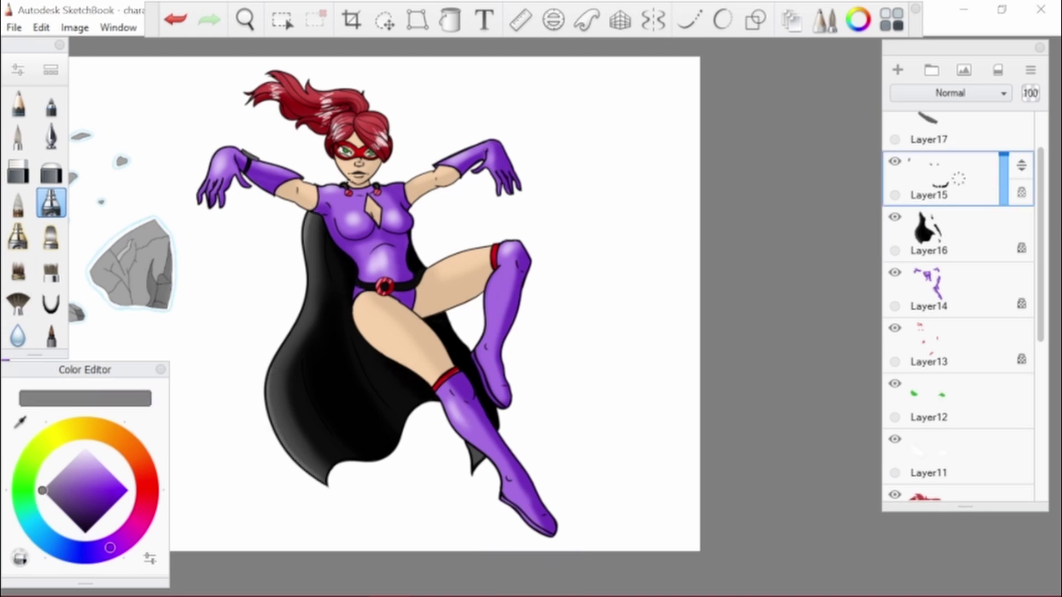
click(929, 239)
key(alt+Up)
key(ctrl+z)
alt+click(422, 271)
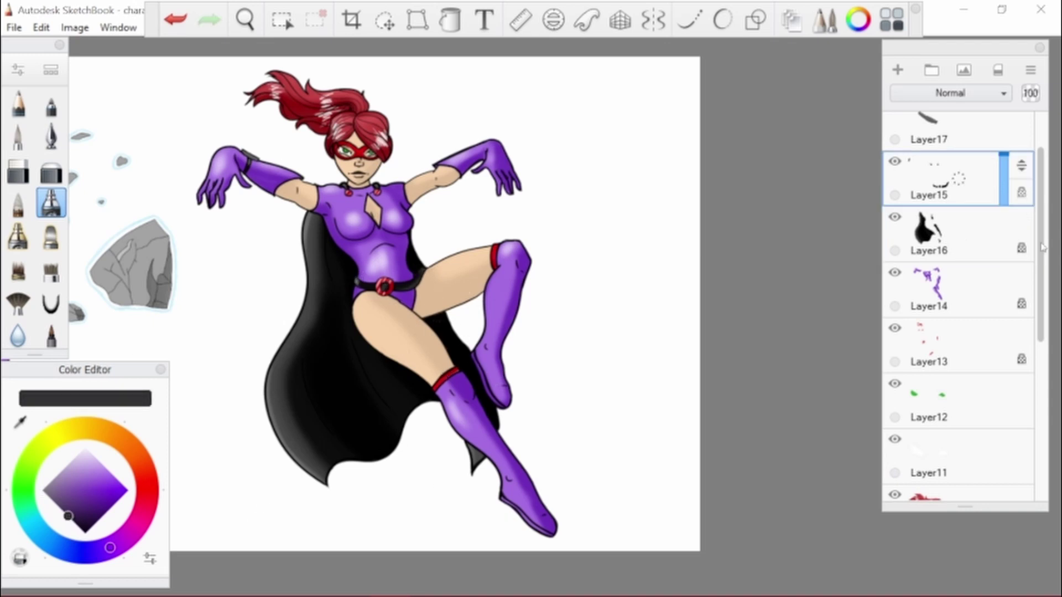
key(alt+Up)
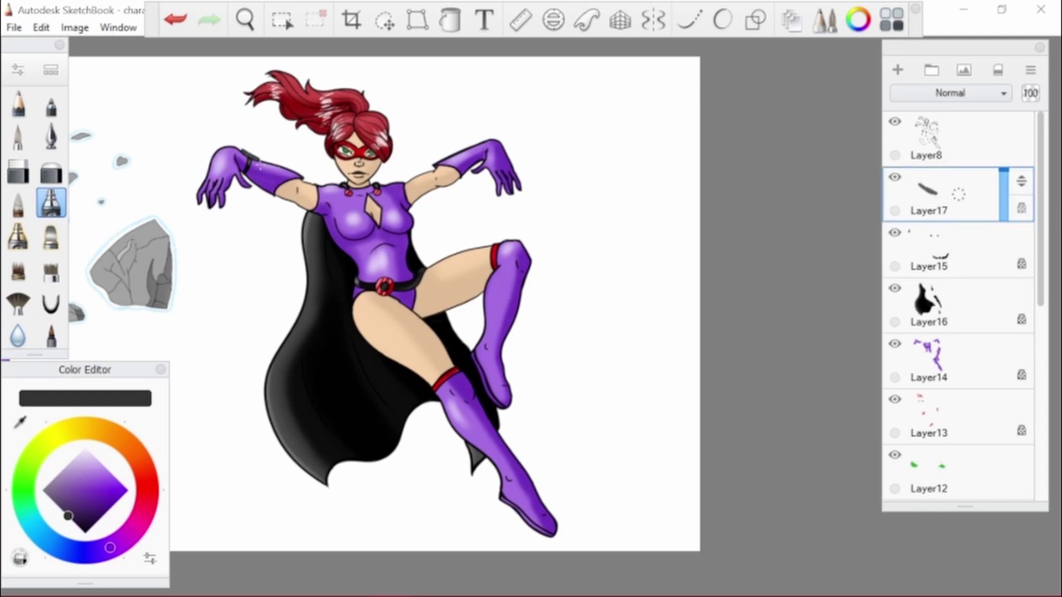
Add a new layer above Layer17 and airbrush a bright cyan glow above the wrist device
key(ctrl+shift+n)
drag(244, 146, 260, 154)
scroll(304, 297, up, 3)
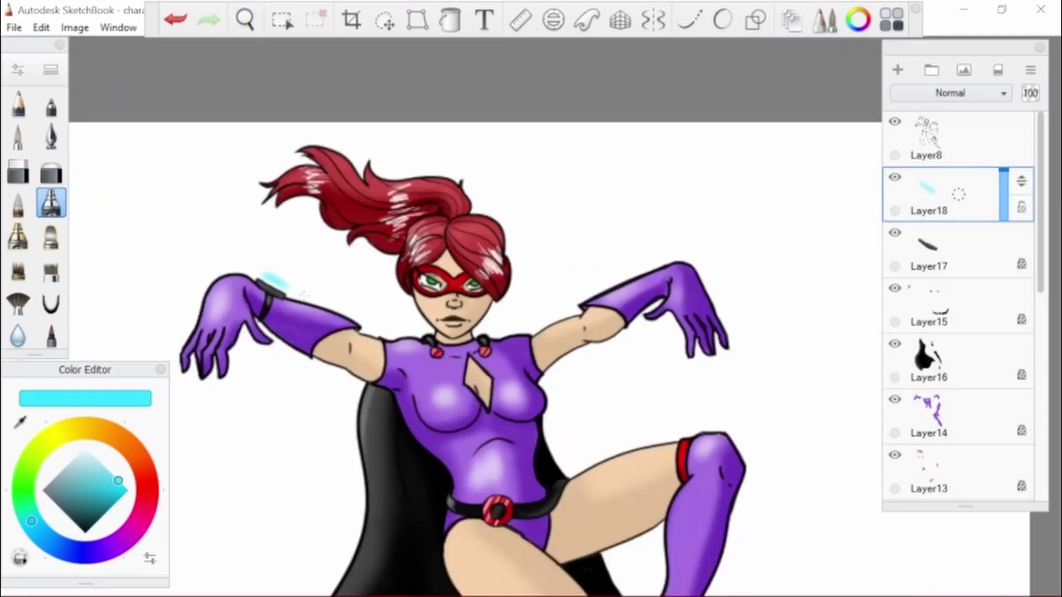
Add another layer below the line art and airbrush a light blue glow around both gloved hands
key(ctrl+shift+n)
scroll(199, 309, down, 2)
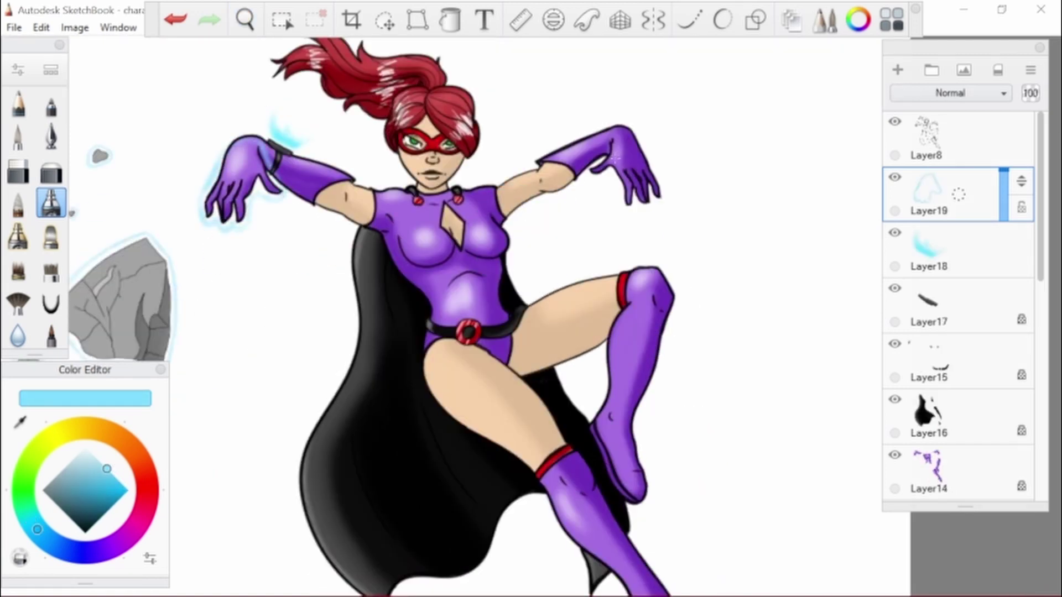
mouse_move(627, 128)
mouse_down()
mouse_move(665, 193)
mouse_move(614, 197)
mouse_up()
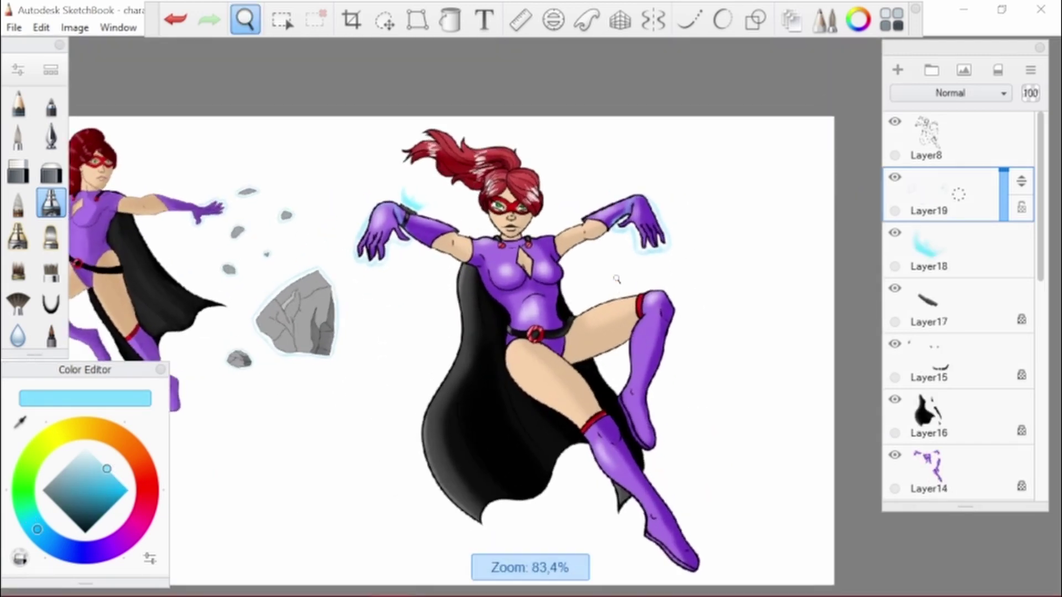
Add a new layer above Layer9 and paint a pale pink tint on the superheroine's lips
scroll(498, 299, up, 2)
click(18, 235)
scroll(542, 44, up, 2)
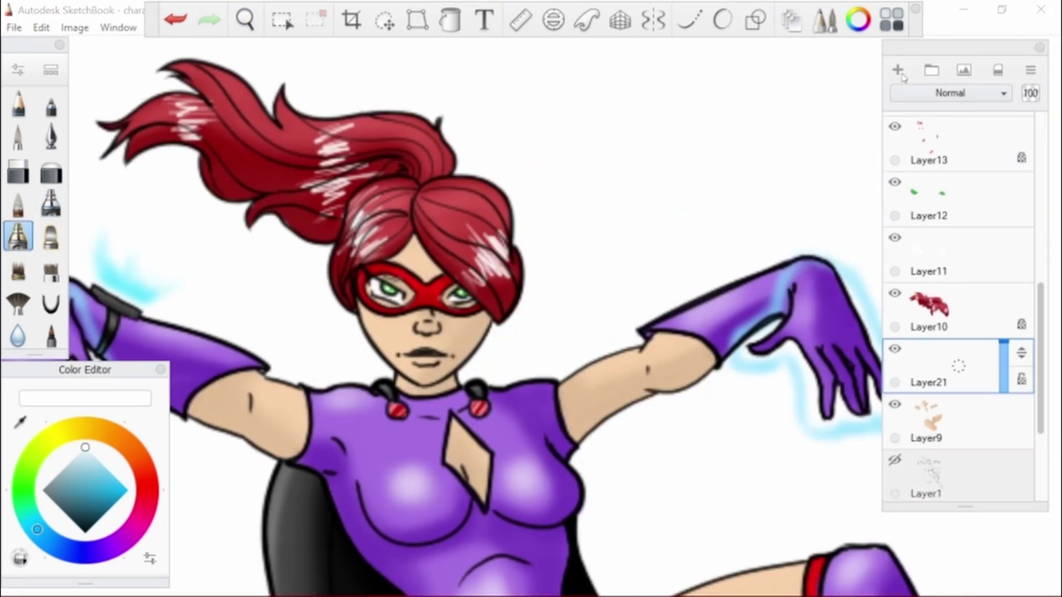
scroll(476, 310, up, 2)
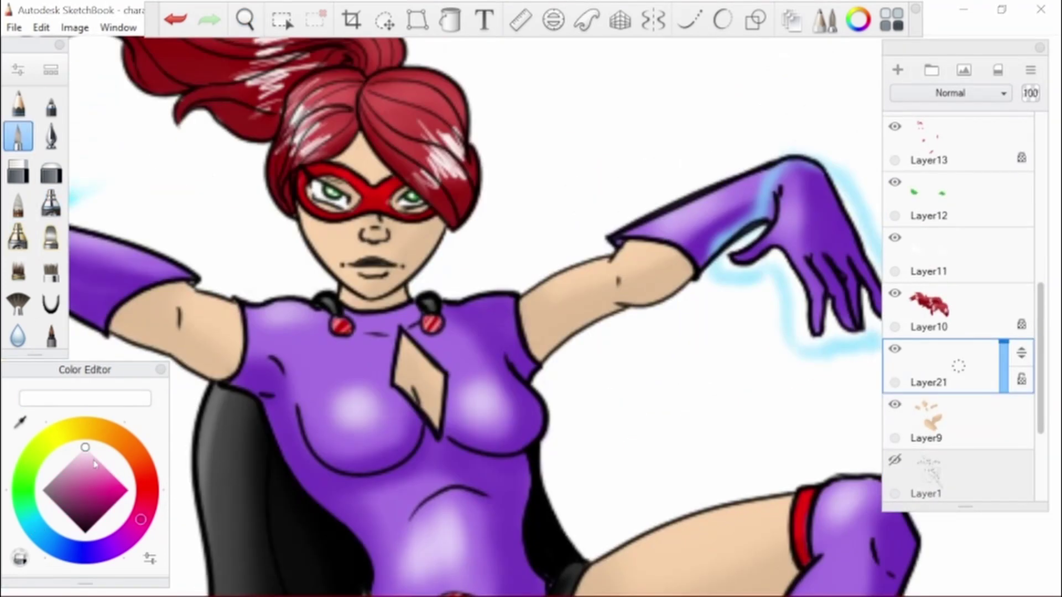
drag(365, 274, 388, 274)
scroll(408, 311, down, 3)
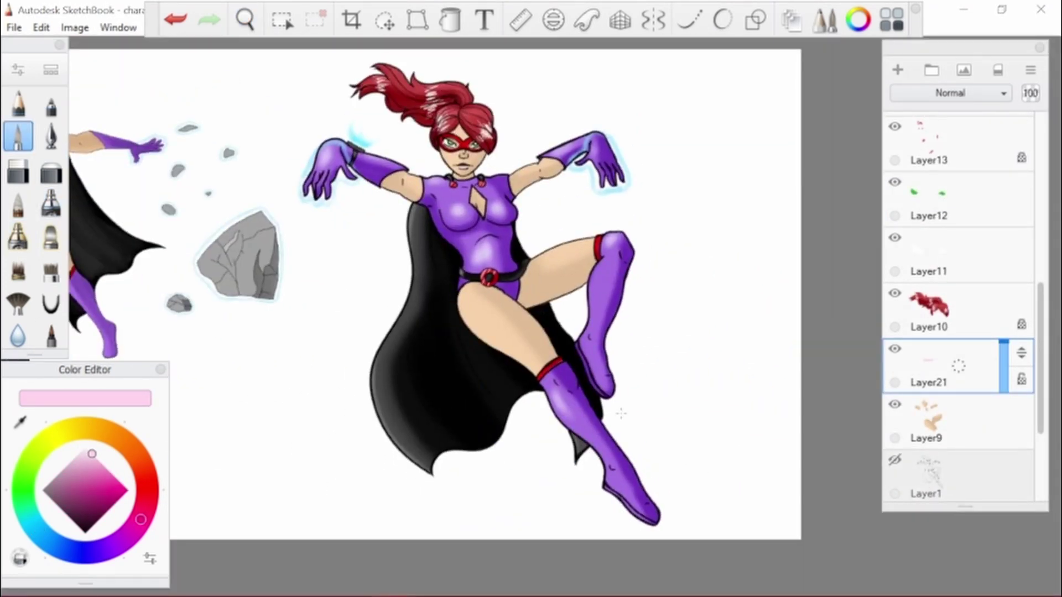
Add a new layer below Layer9 and sketch a rounded boulder in black beside her raised hand, with hatched shading
key(ctrl+shift+n)
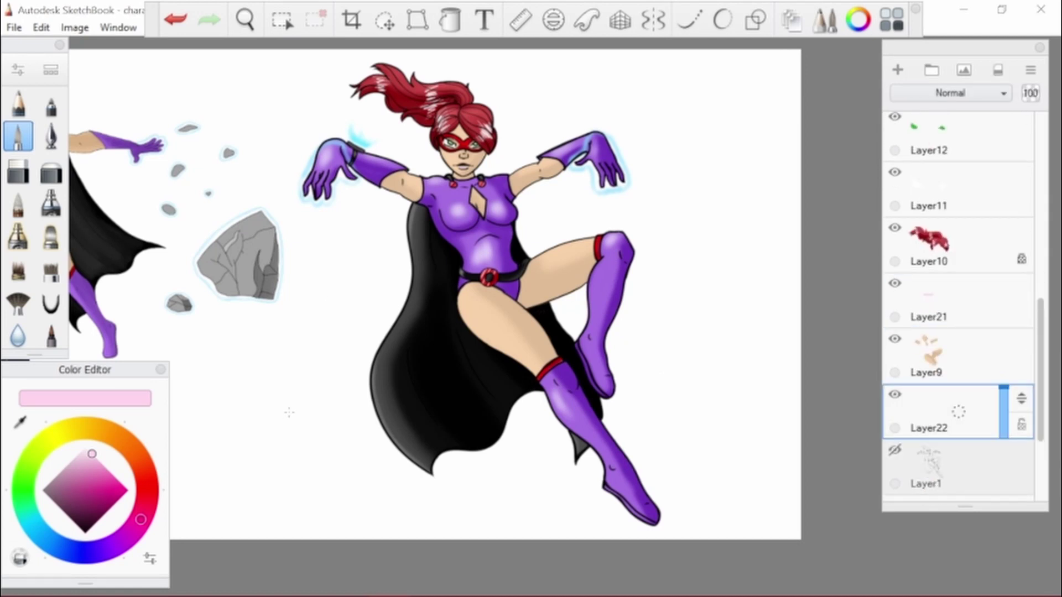
click(51, 103)
click(84, 532)
drag(665, 181, 717, 134)
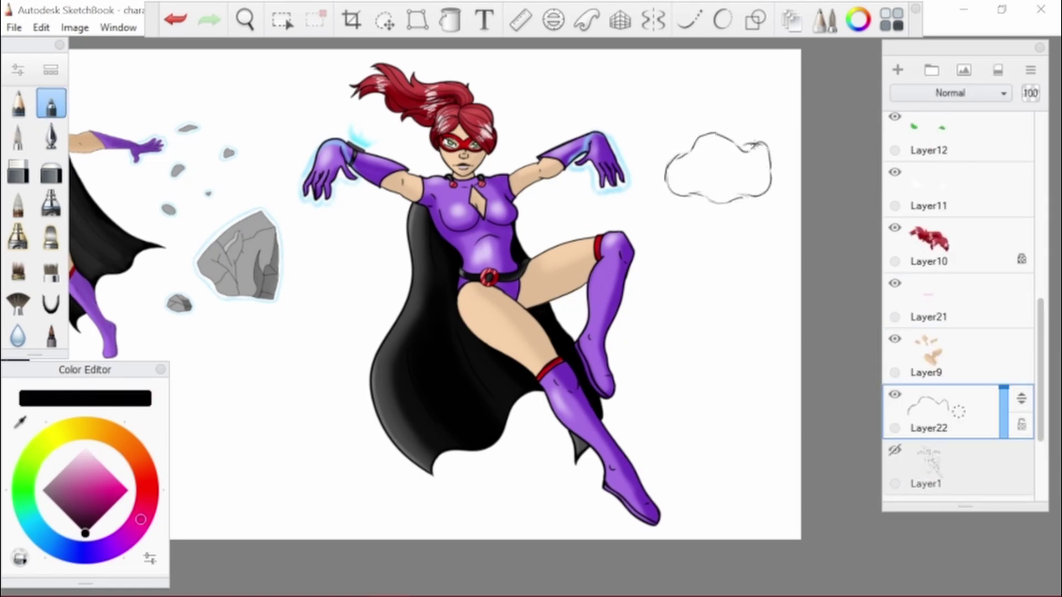
key(e)
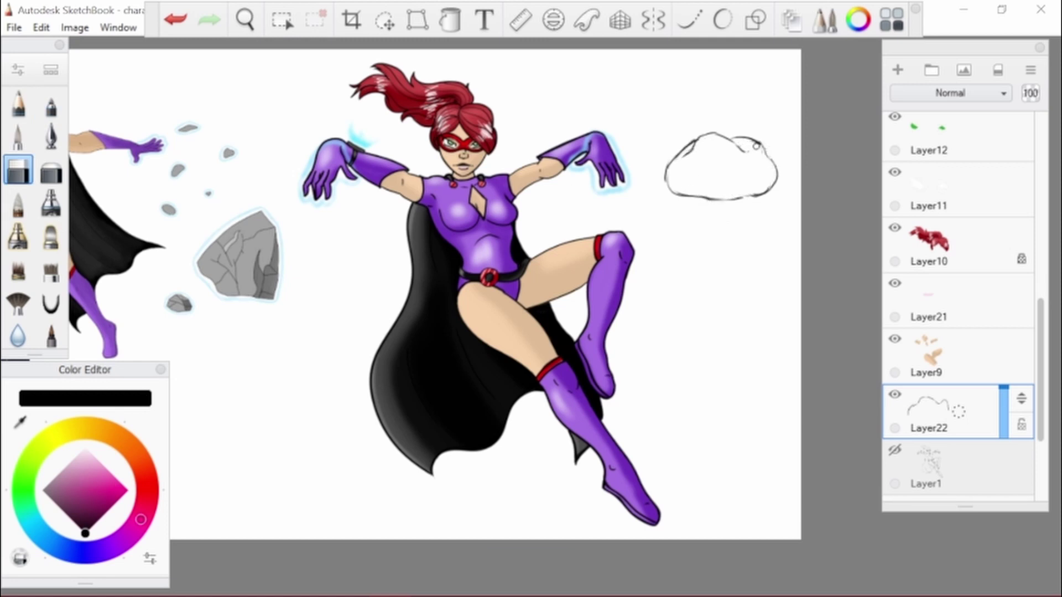
key(e)
drag(771, 176, 744, 188)
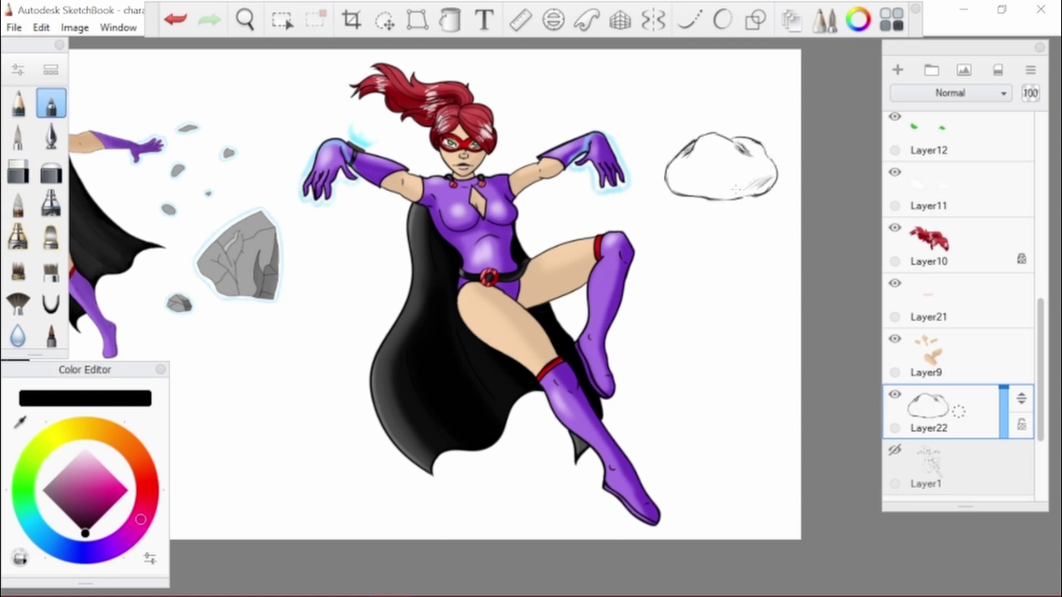
Add a new layer beneath the boulder's line art and fill the boulder's shape with gray-brown
click(941, 468)
click(121, 439)
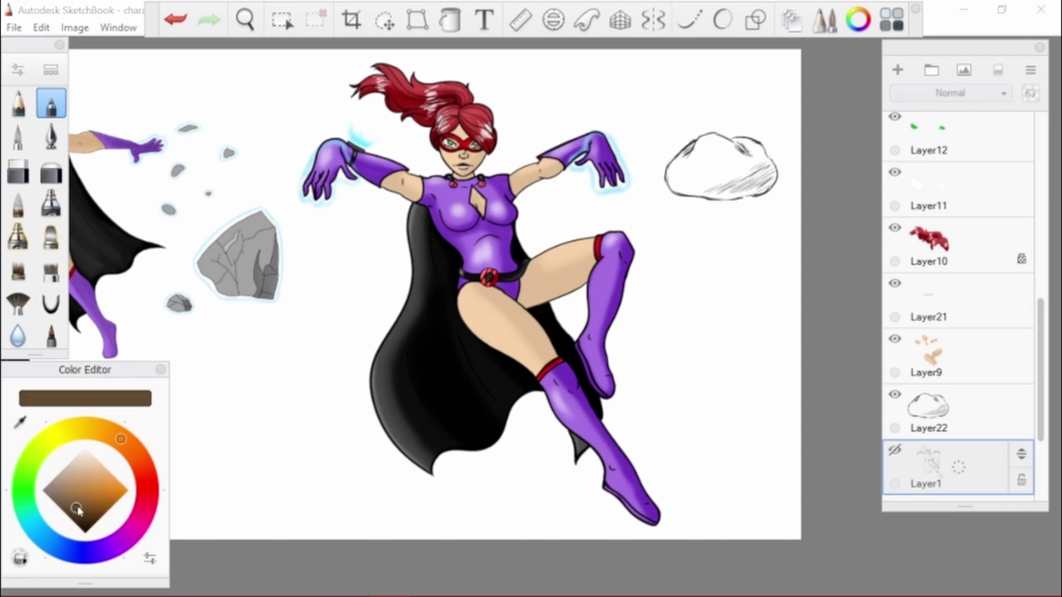
click(59, 492)
click(18, 137)
click(898, 70)
mouse_move(686, 147)
mouse_down()
mouse_move(680, 188)
mouse_move(752, 194)
mouse_move(697, 141)
mouse_move(764, 155)
mouse_move(695, 136)
mouse_up()
Hatch pale beige highlights and brown shading onto the boulder on Layer22, and clean up the fill's edges on Layer23
click(940, 412)
click(76, 463)
click(51, 103)
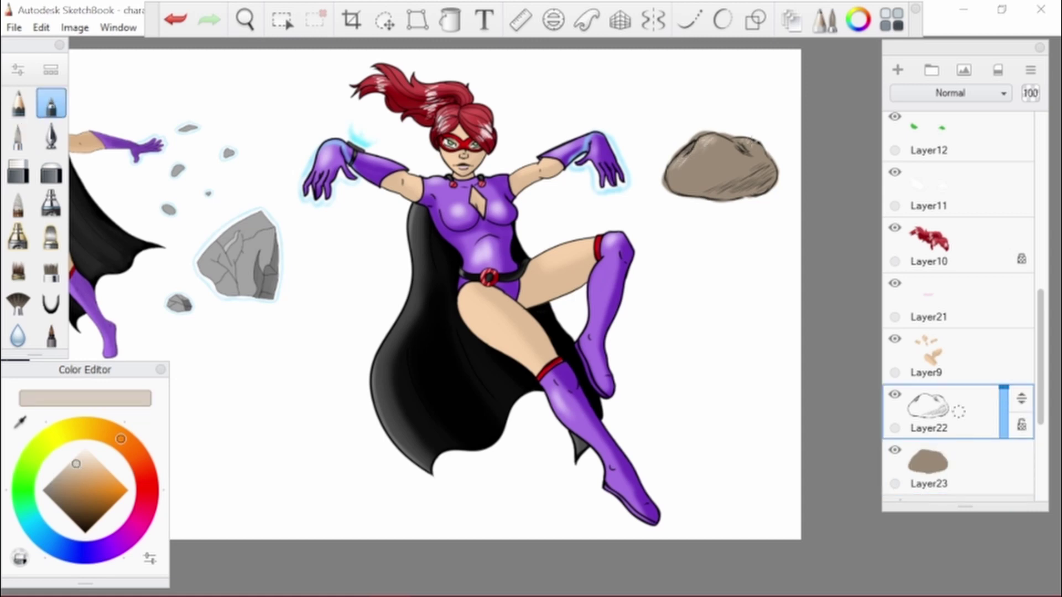
alt+click(717, 142)
click(929, 465)
key(e)
scroll(561, 204, up, 3)
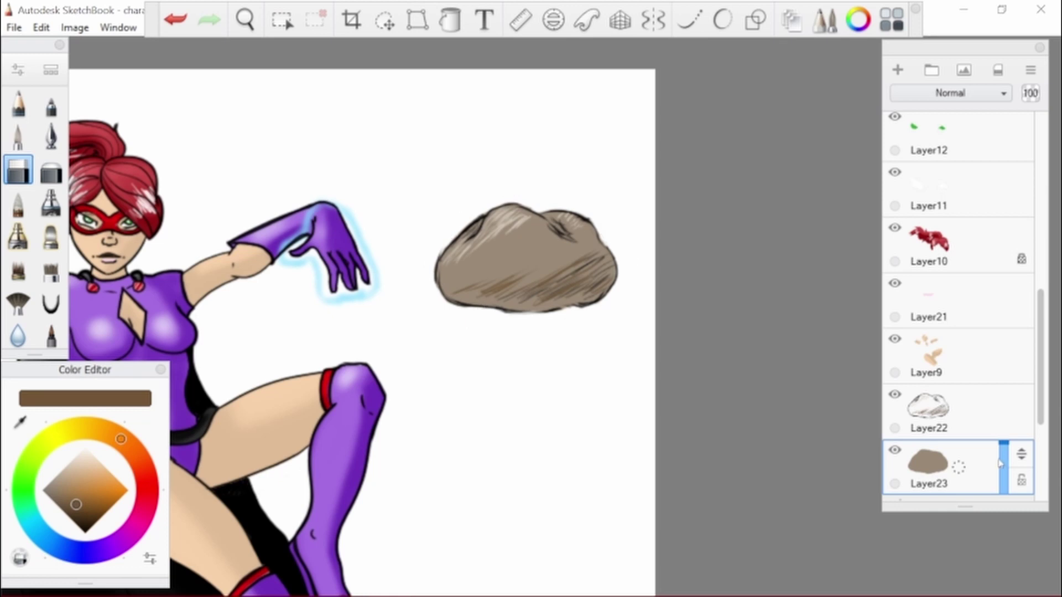
Merge the boulder's line art with its color fill and airbrush a light blue glow around the boulder
key(ctrl+e)
scroll(363, 332, down, 3)
alt+click(161, 237)
key(e)
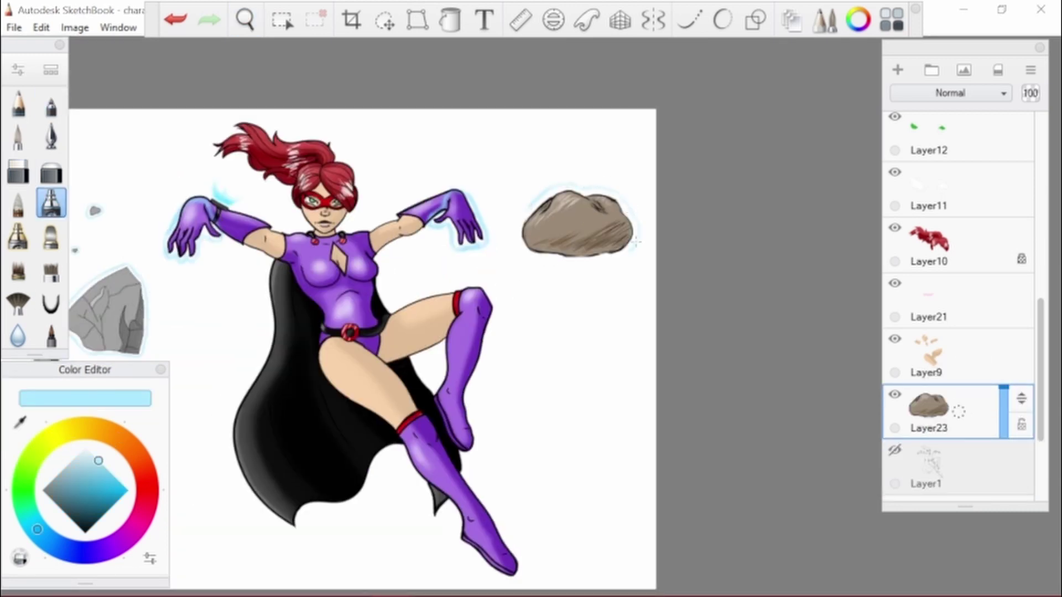
Add a new layer for the sky, place it beneath Layer3, and choose a dark blue color
scroll(363, 332, down, 3)
scroll(962, 387, down, 3)
click(986, 421)
key(ctrl+shift+n)
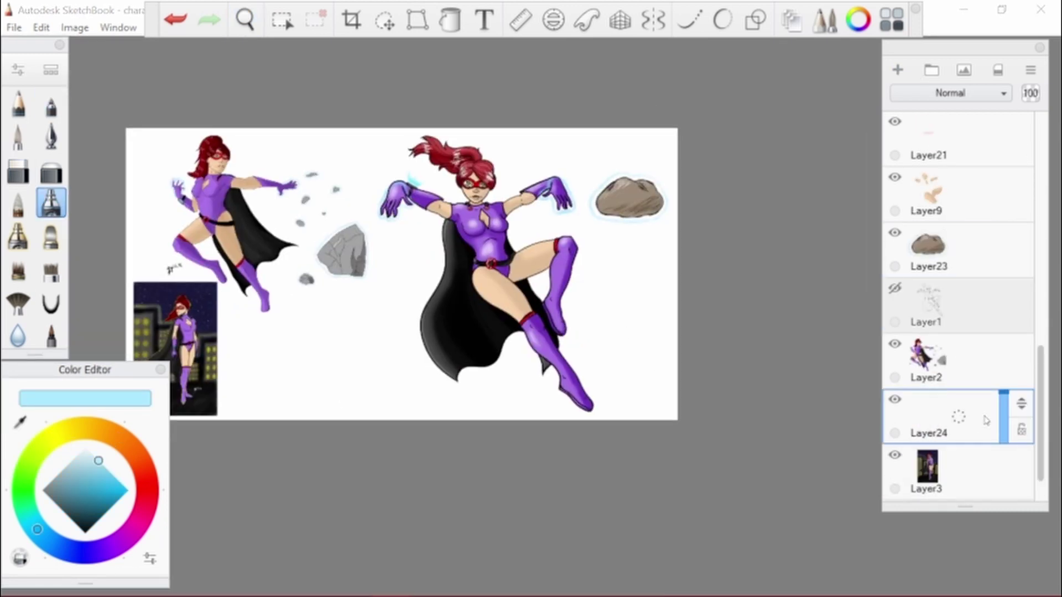
click(90, 554)
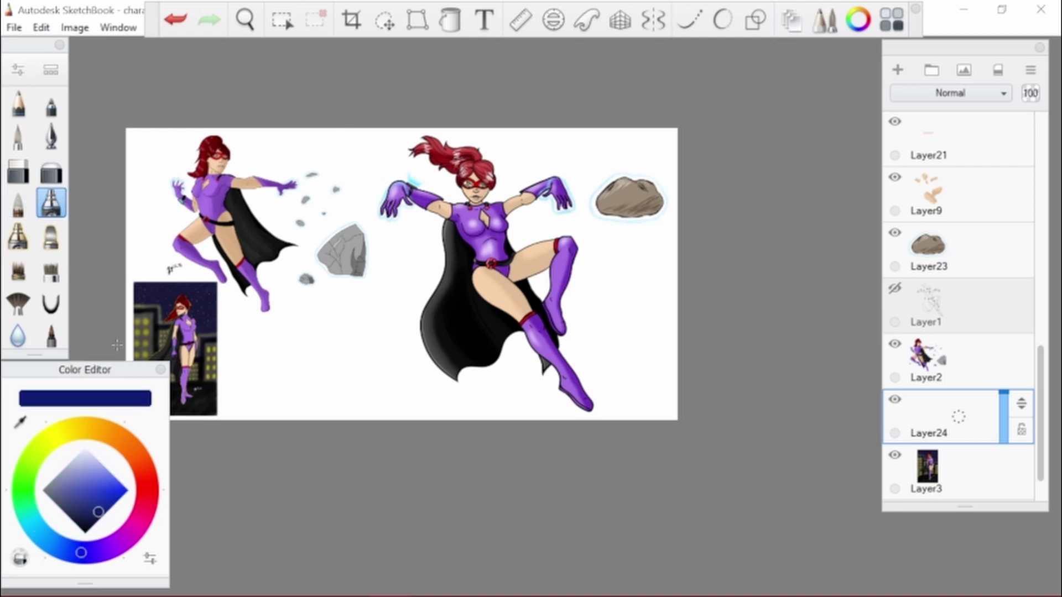
key(f)
key(Escape)
drag(1022, 404, 1022, 459)
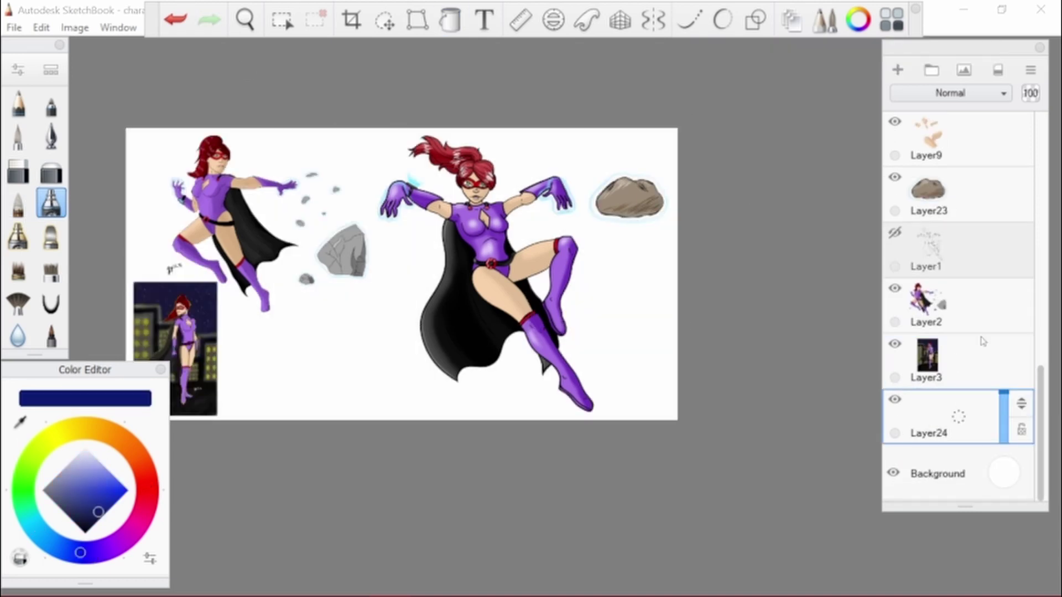
Flood fill Layer24 with solid medium-dark blue as the sky background
key(f)
click(390, 376)
drag(390, 377, 478, 372)
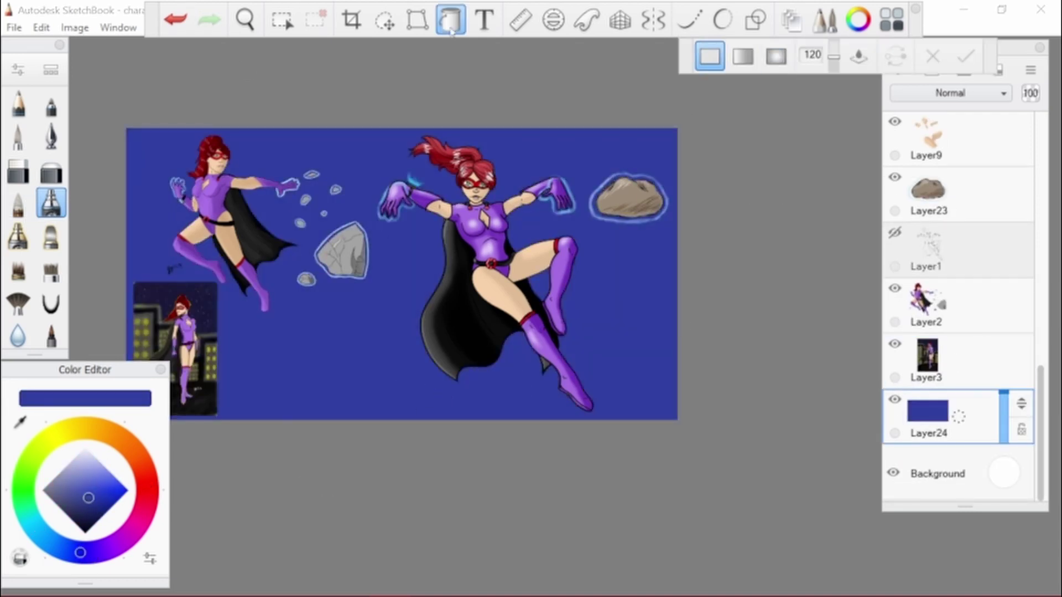
Choose the Soft Fog brush from the Clouds set and set the paint color to white
click(51, 203)
click(50, 69)
drag(380, 178, 381, 306)
click(248, 250)
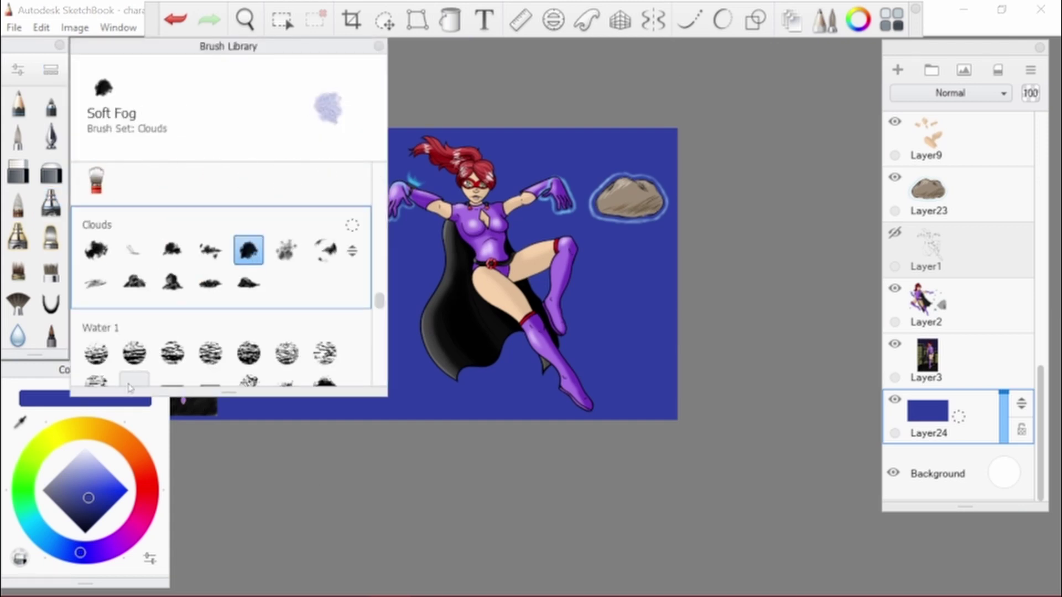
click(85, 447)
mouse_move(673, 310)
mouse_down()
mouse_move(603, 415)
mouse_move(420, 409)
mouse_move(709, 342)
mouse_up()
click(378, 46)
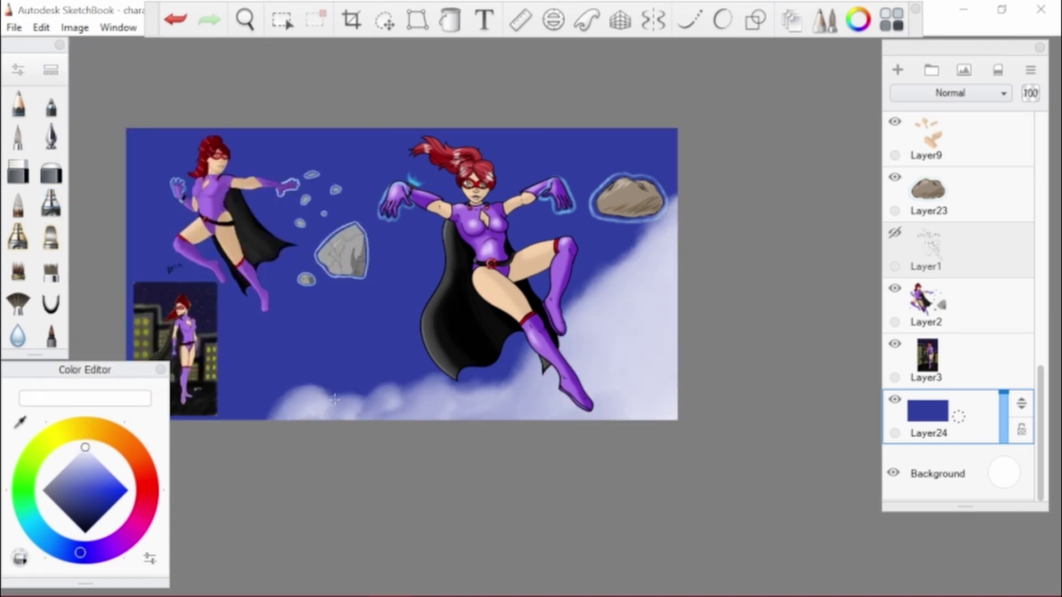
key(ctrl+z)
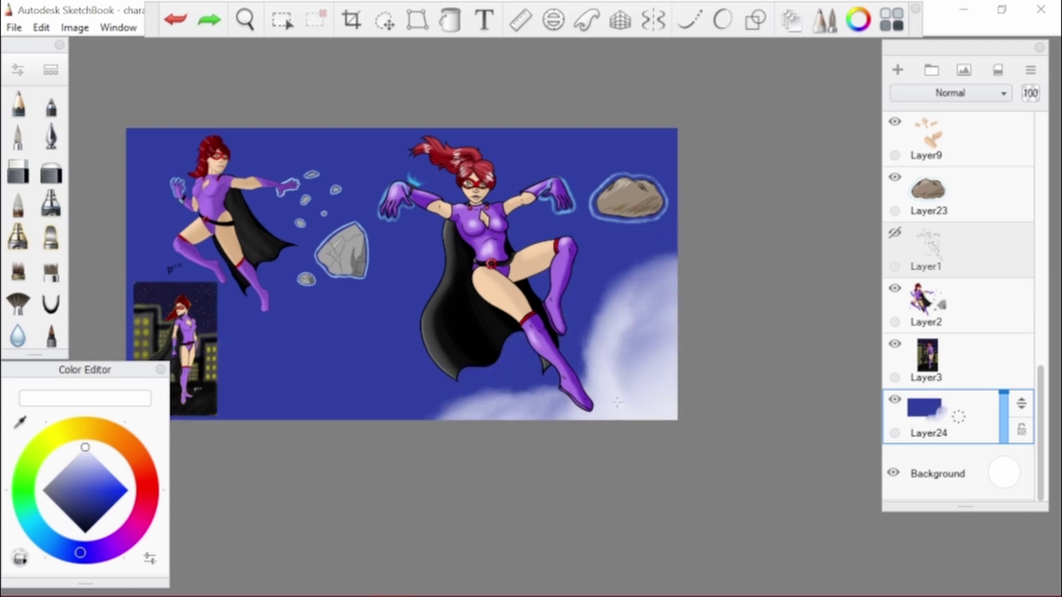
Paint billowing white clouds along the lower edge of Layer24, rising higher on the side below the brown boulder
mouse_move(672, 252)
mouse_down()
mouse_move(611, 409)
mouse_move(188, 398)
mouse_move(532, 451)
mouse_up()
drag(199, 409, 509, 404)
mouse_move(598, 381)
mouse_down()
mouse_move(525, 388)
mouse_move(669, 398)
mouse_up()
drag(222, 398, 266, 404)
drag(548, 403, 459, 447)
drag(452, 404, 332, 410)
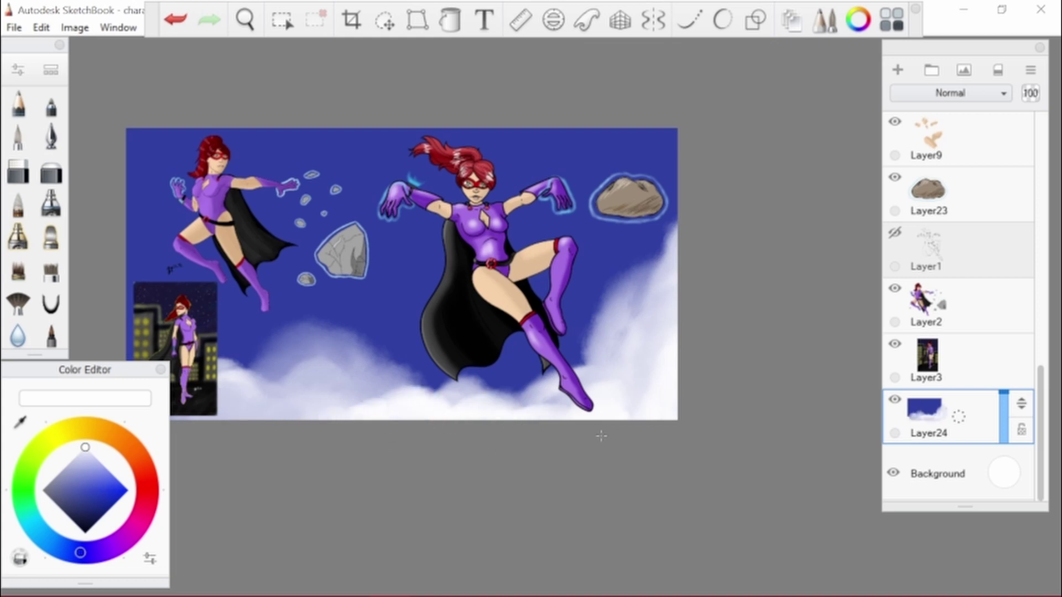
Stamp white star clusters and sparkles across the blue sky on Layer24 with a star brush
click(19, 269)
click(51, 69)
click(135, 277)
click(647, 148)
click(588, 283)
click(349, 148)
click(157, 141)
click(146, 209)
click(402, 259)
Add a white text layer reading "J" above Layer8, near the lower edge of the cape
key(space)
drag(527, 320, 553, 309)
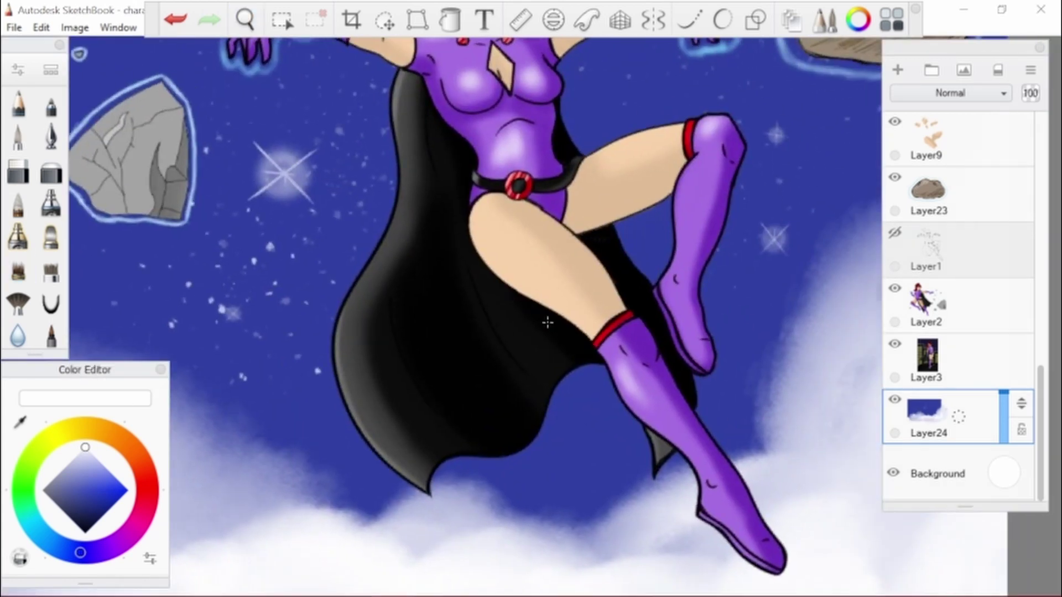
scroll(963, 276, up, 5)
click(929, 138)
click(674, 222)
click(534, 339)
text(J)
click(585, 403)
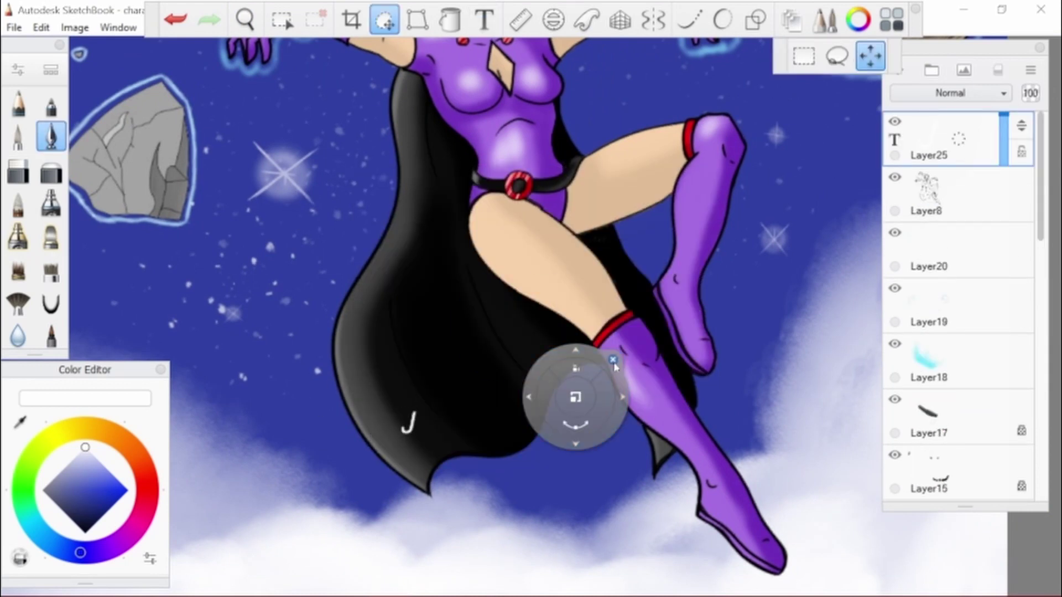
Add a white text layer reading "M" and place it beside the "J" on the cape
click(423, 349)
click(674, 214)
click(534, 339)
text(M)
click(585, 403)
drag(423, 349, 420, 421)
Add a white text layer reading "'21" and place it after the "M" to complete the signature
click(484, 19)
click(285, 209)
click(674, 213)
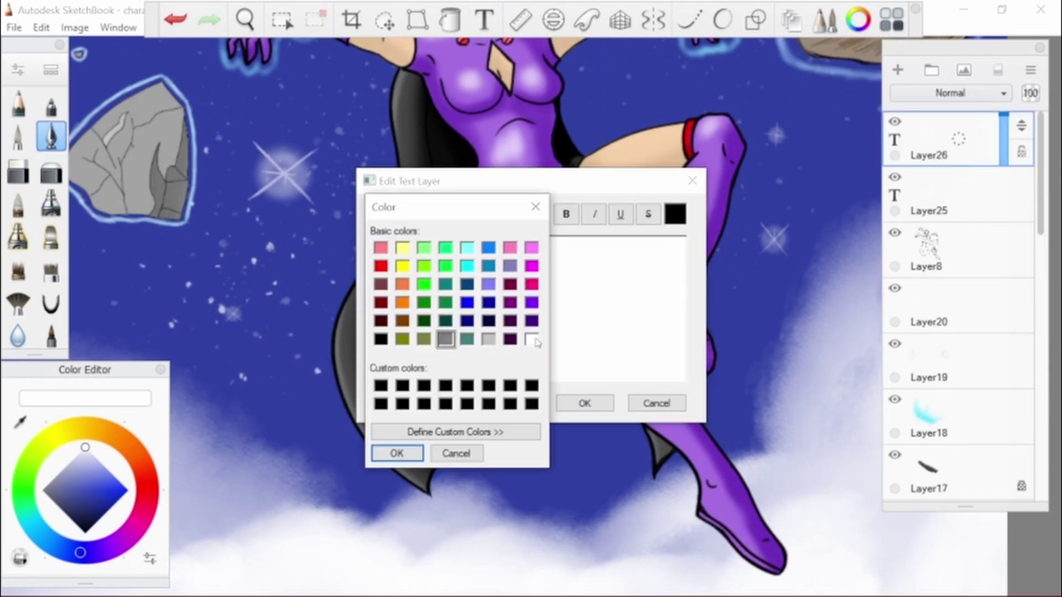
click(399, 450)
text('21)
click(584, 404)
mouse_move(284, 208)
mouse_down()
mouse_move(434, 413)
mouse_move(465, 420)
mouse_up()
key(r)
key(r)
mouse_move(620, 177)
mouse_down()
mouse_move(578, 332)
mouse_move(648, 534)
mouse_up()
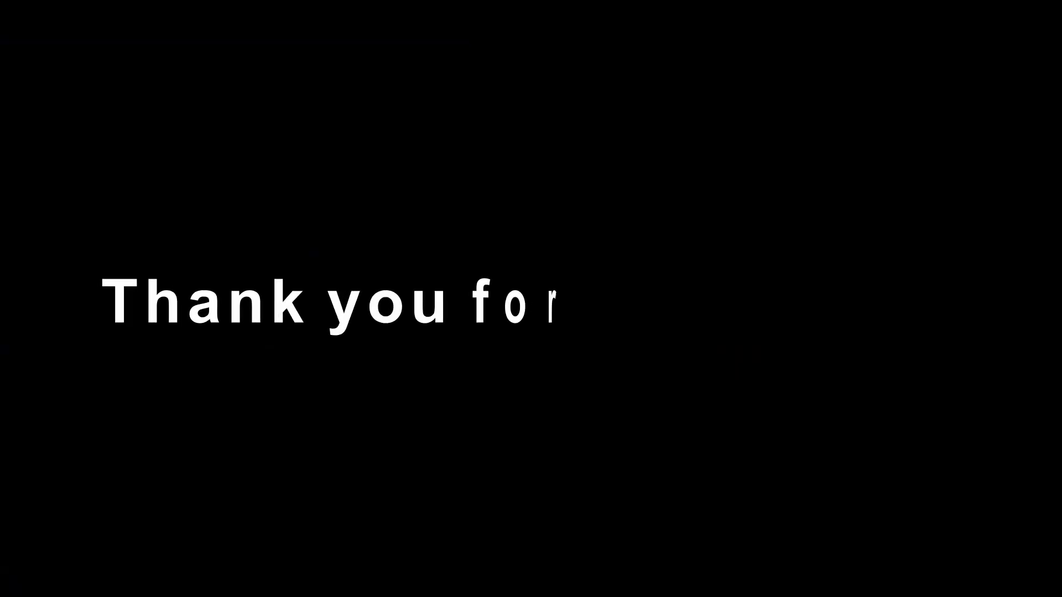